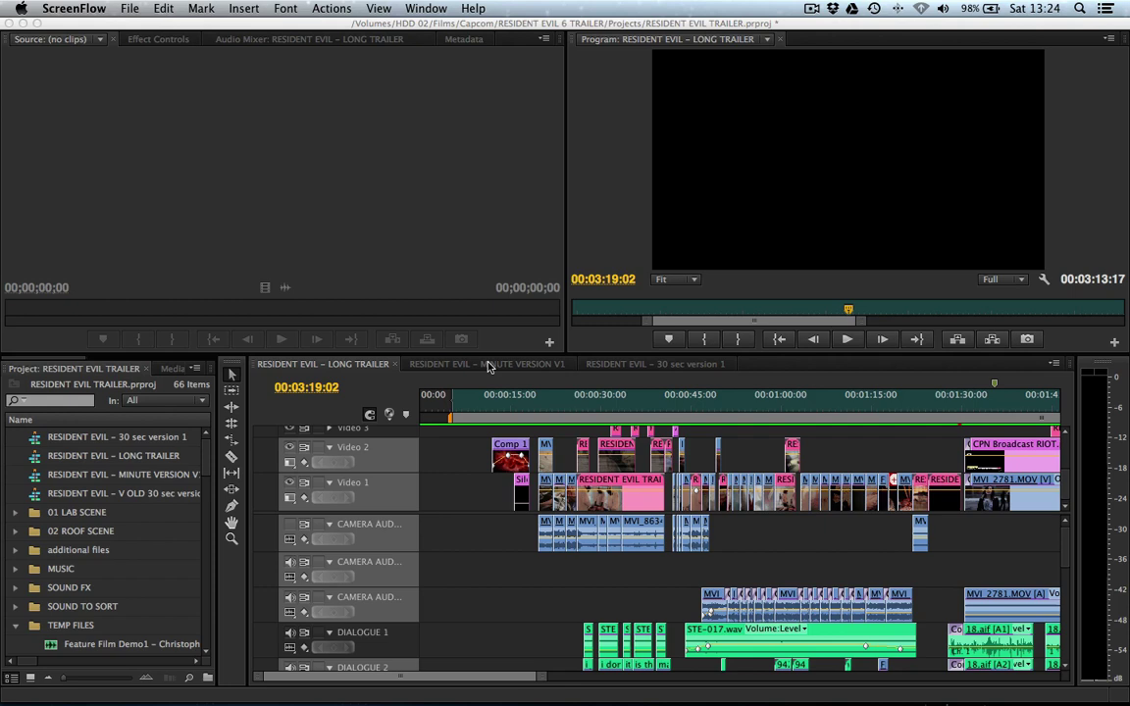
- Bring Premiere Pro forward with the RESIDENT EVIL TRAILER project and its LONG TRAILER sequence
key(super+Tab)
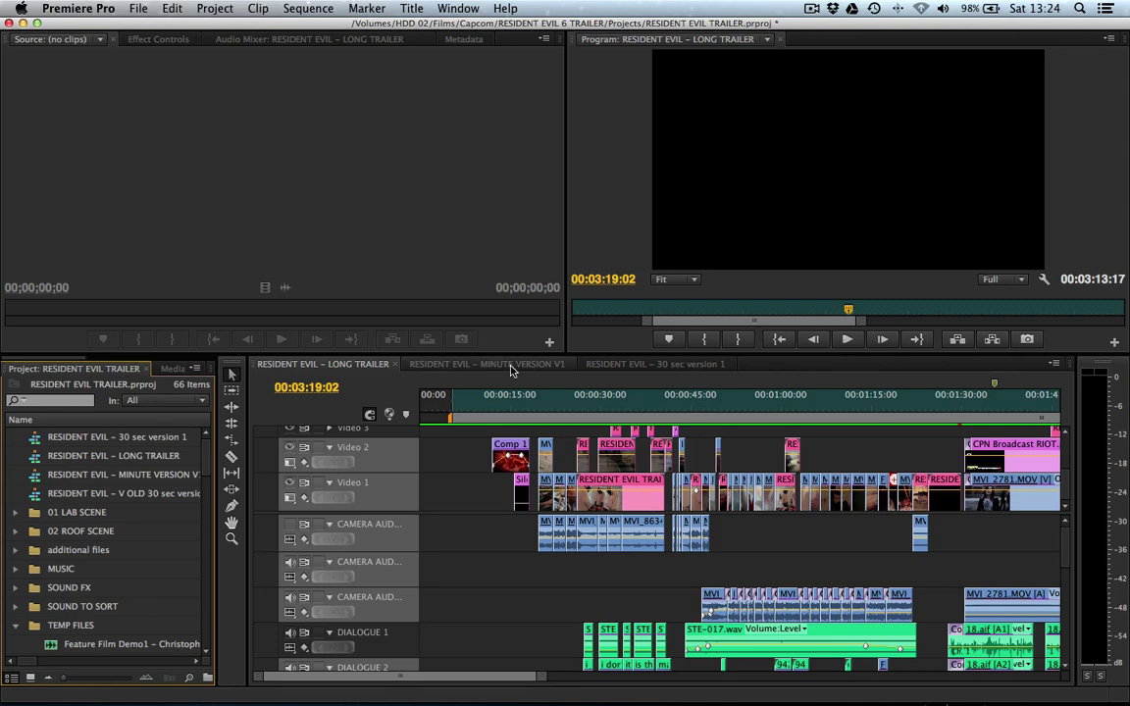
- Show the MINUTE VERSION V1 sequence and scroll through its video tracks
click(517, 368)
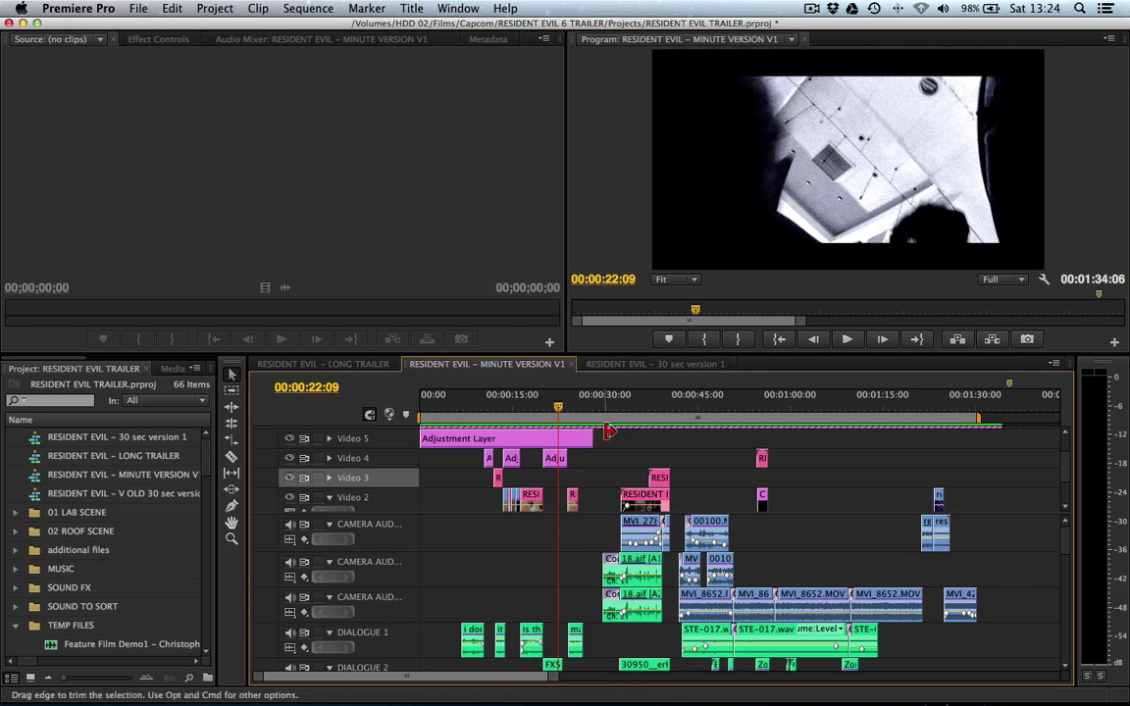
scroll(608, 460, down, 3)
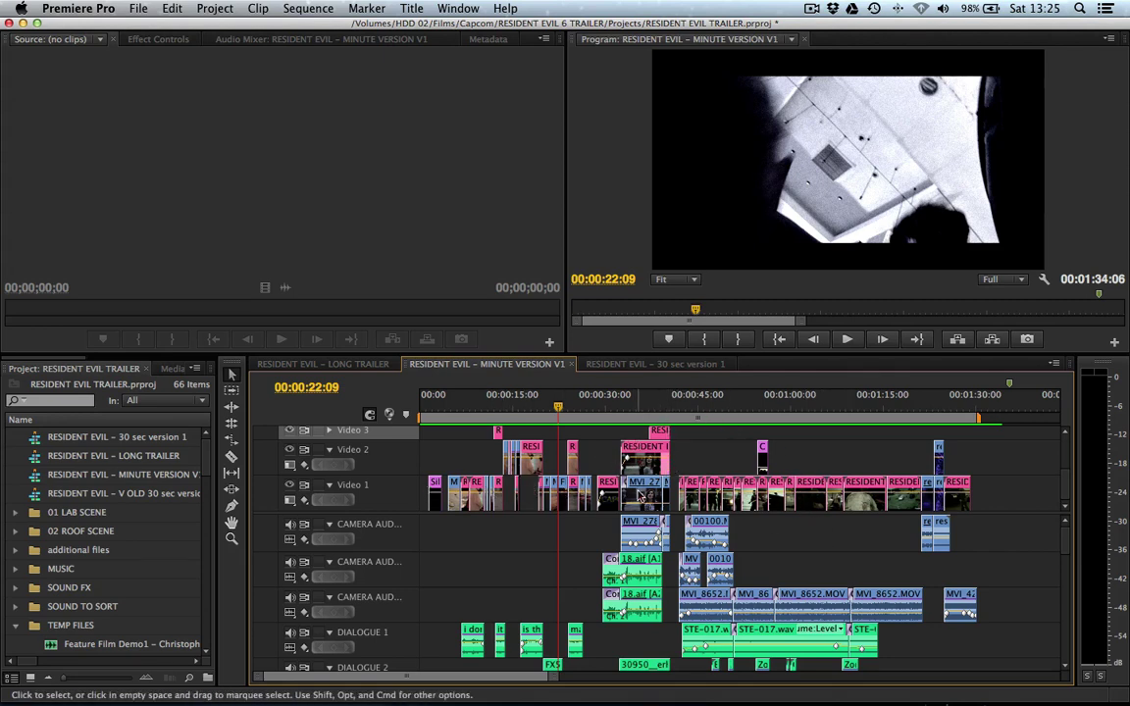
scroll(577, 479, up, 1)
scroll(577, 479, down, 1)
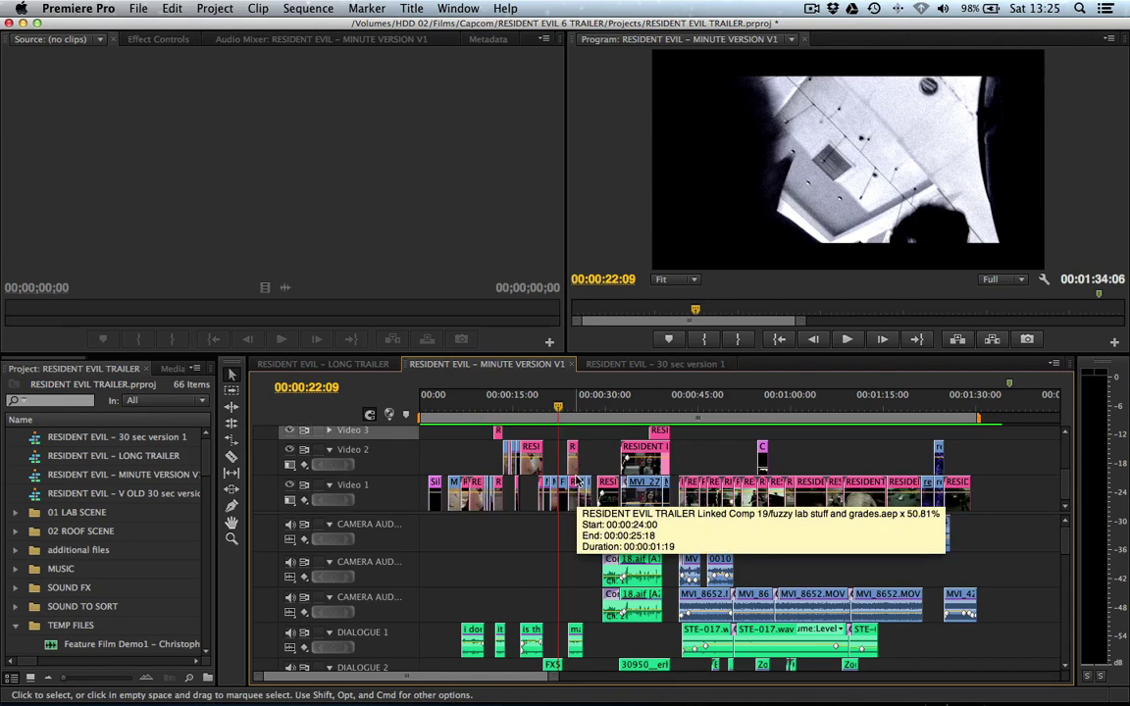
- Return to the LONG TRAILER sequence, cue about 27 seconds in, and save the project
click(336, 367)
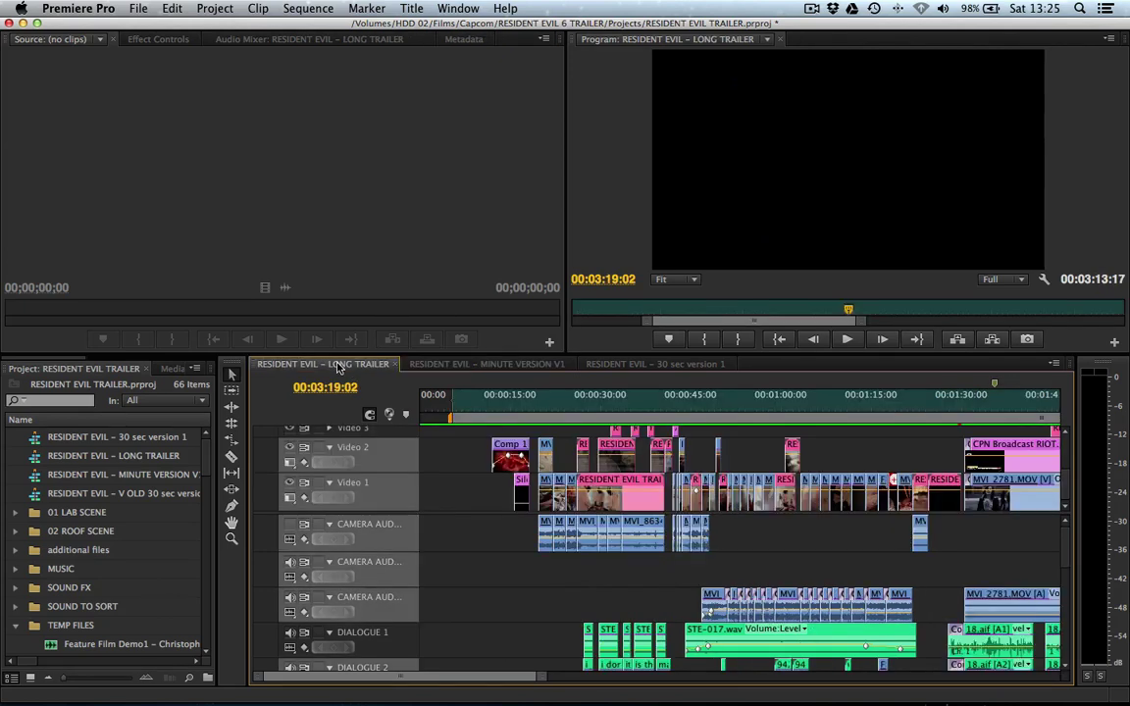
click(588, 407)
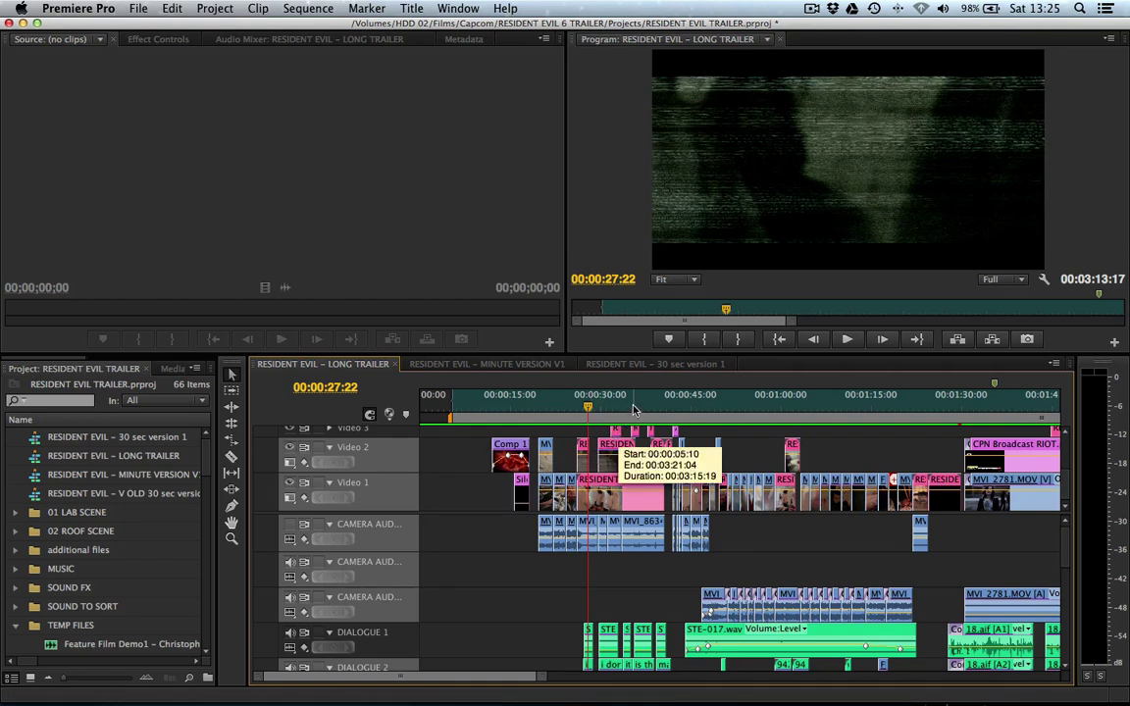
key(super+s)
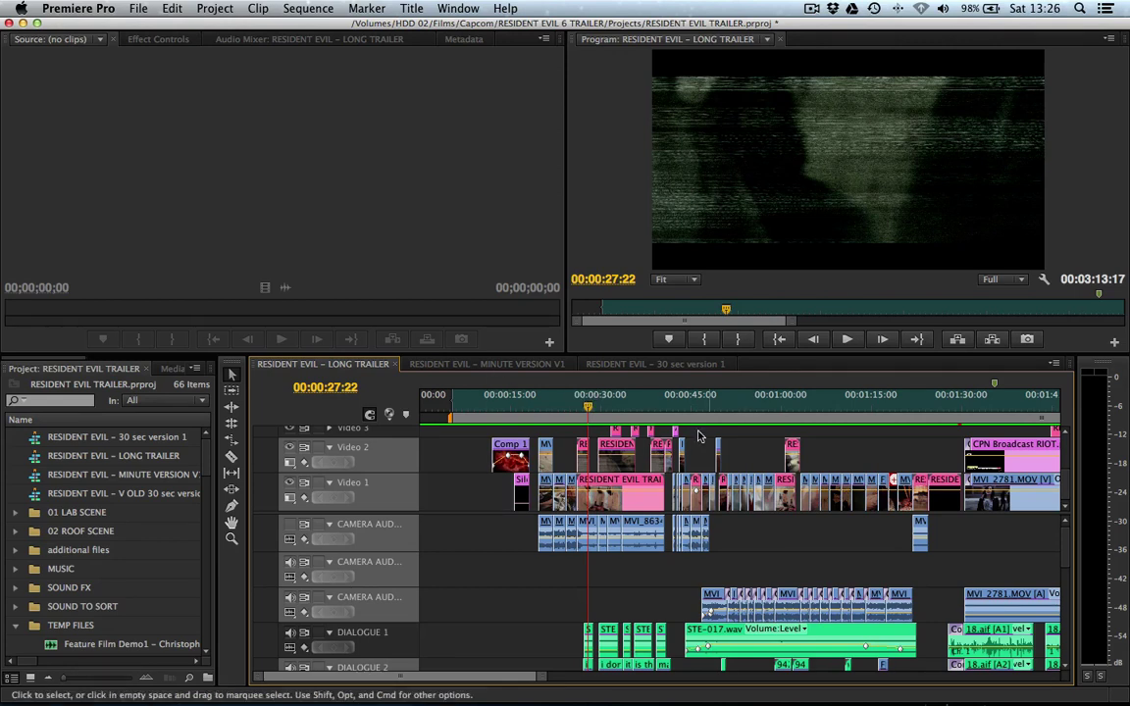
- Scrub the long trailer to its final shots near 03:17 and zoom the timeline out
scroll(686, 446, right, 8)
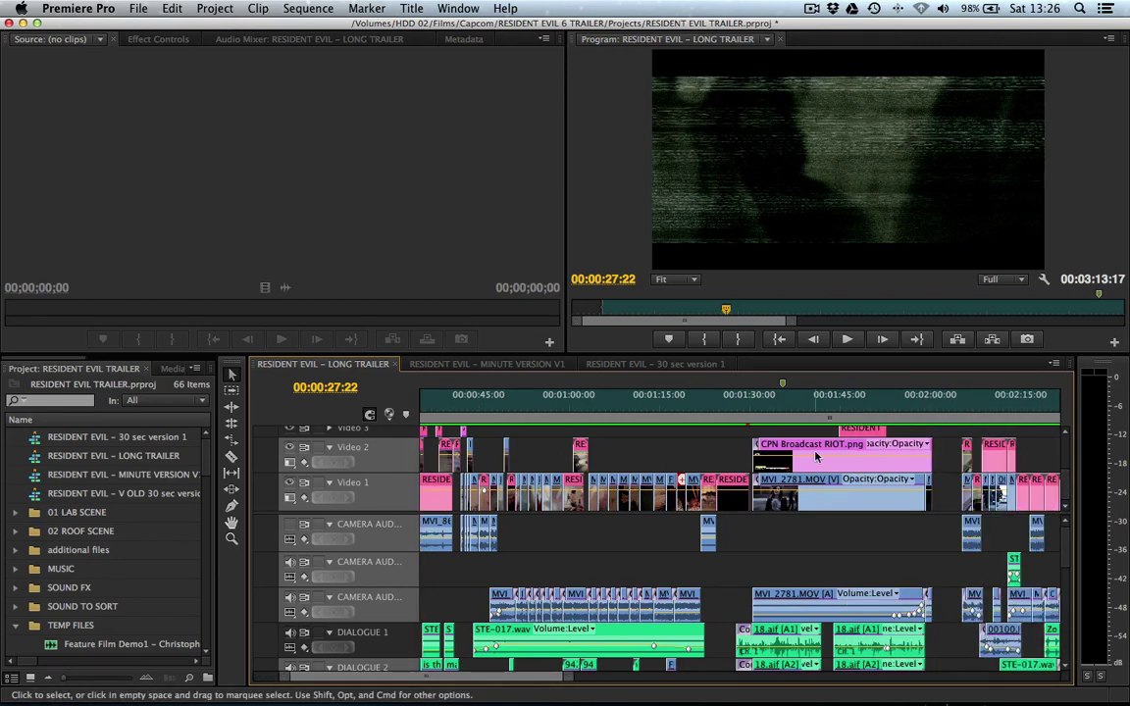
scroll(815, 457, right, 12)
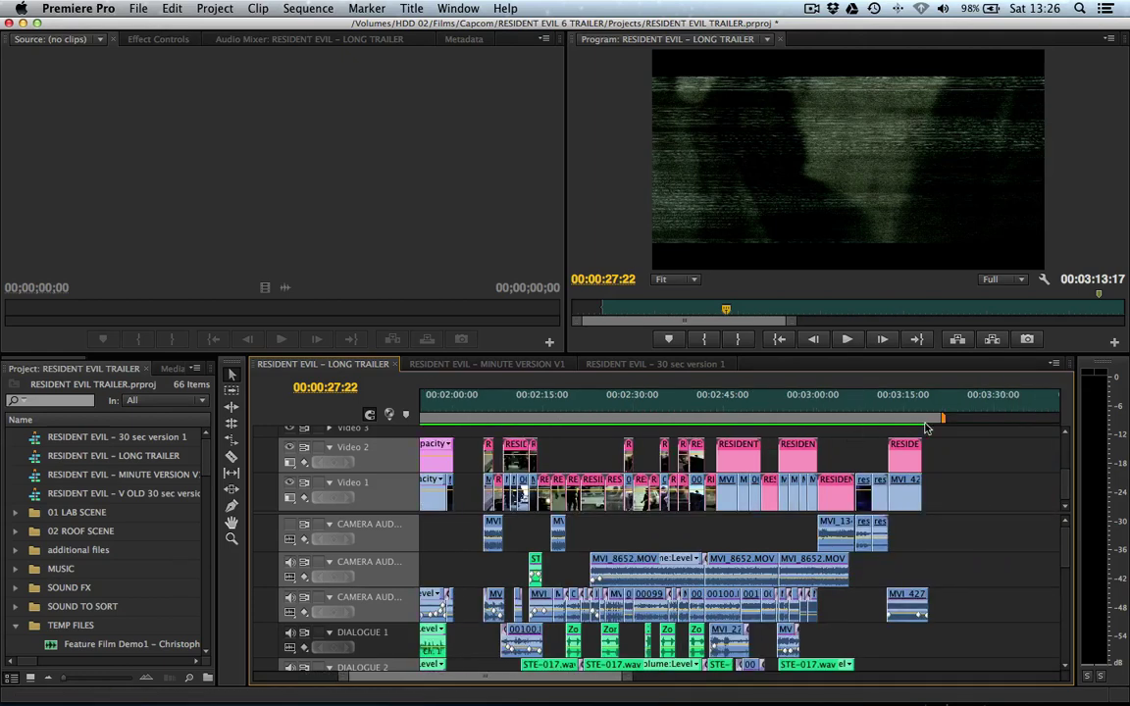
drag(924, 416, 917, 414)
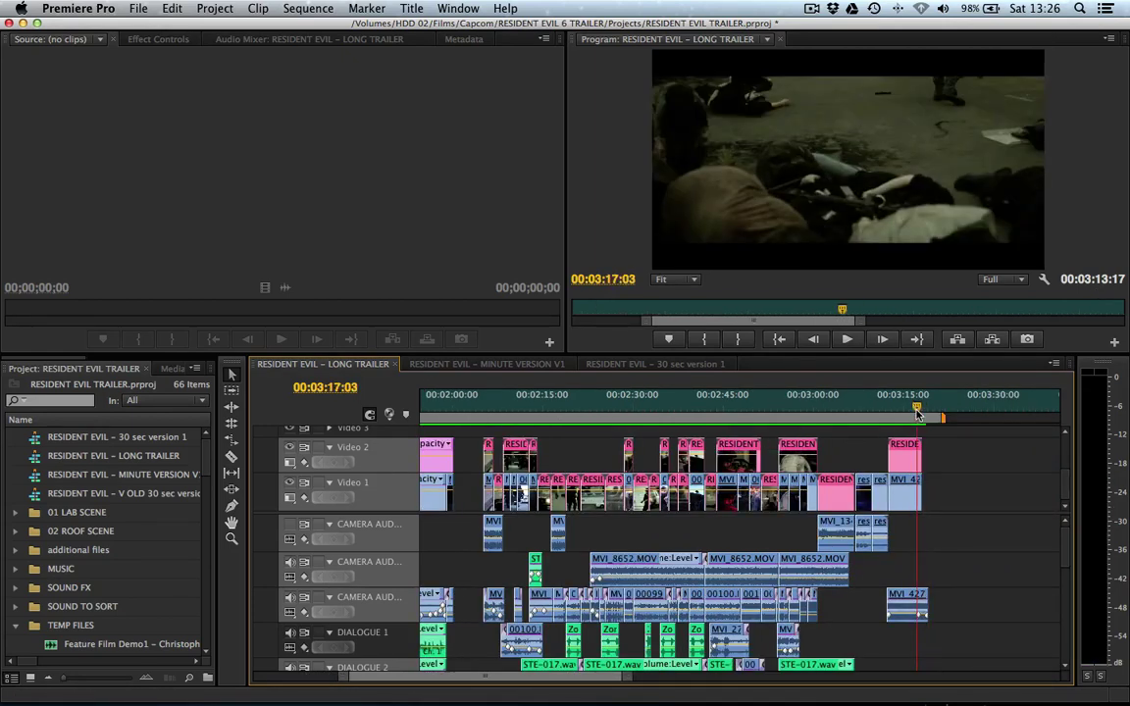
key(minus)
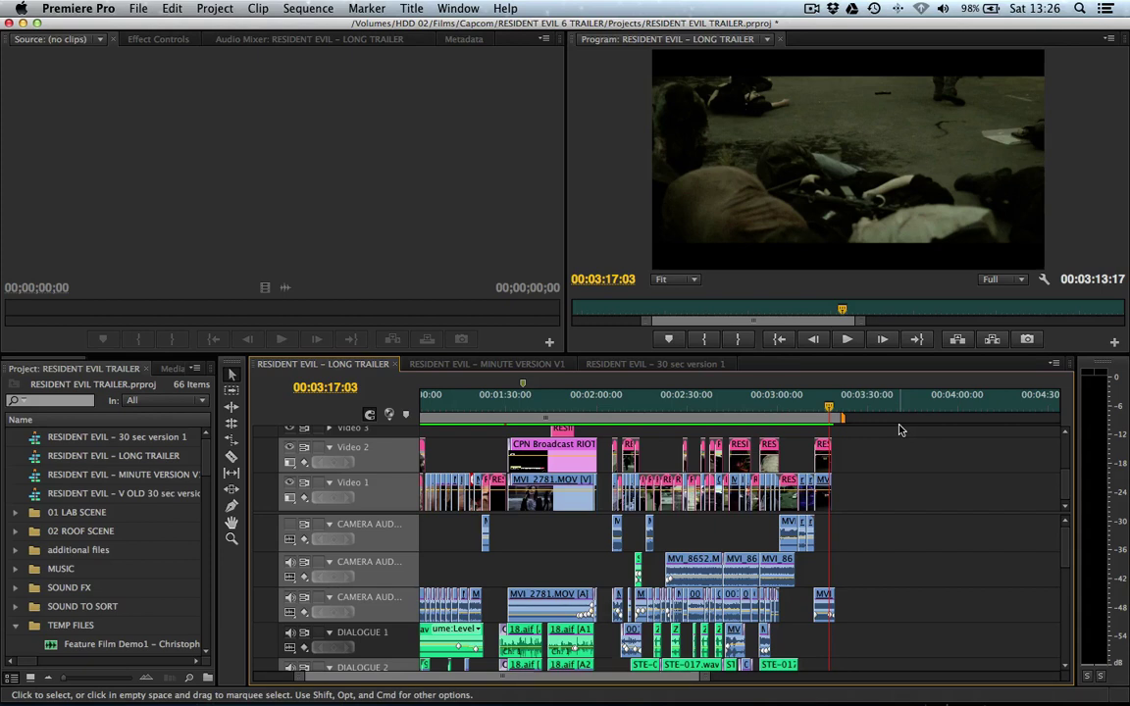
scroll(859, 443, left, 3)
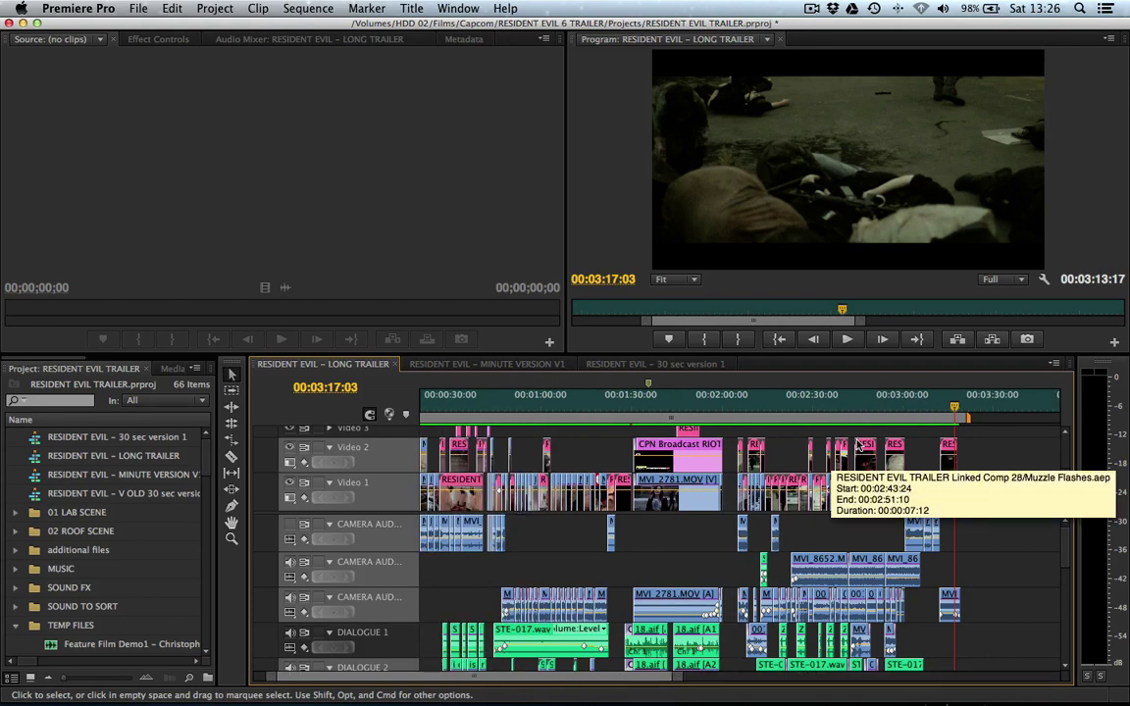
scroll(858, 444, left, 1)
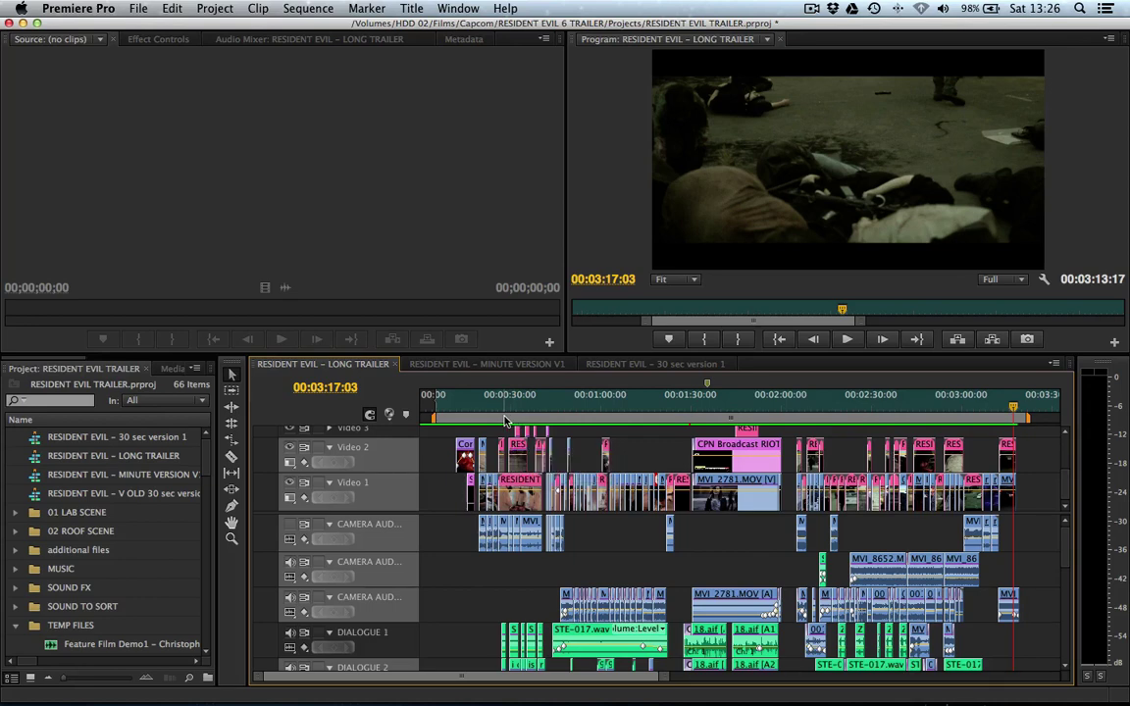
- Play the long trailer around 32 s, the 1:28 CAPCOM title and 49 s, then show MINUTE VERSION V1
drag(506, 412, 987, 410)
key(XF86AudioLowerVolume)
click(688, 406)
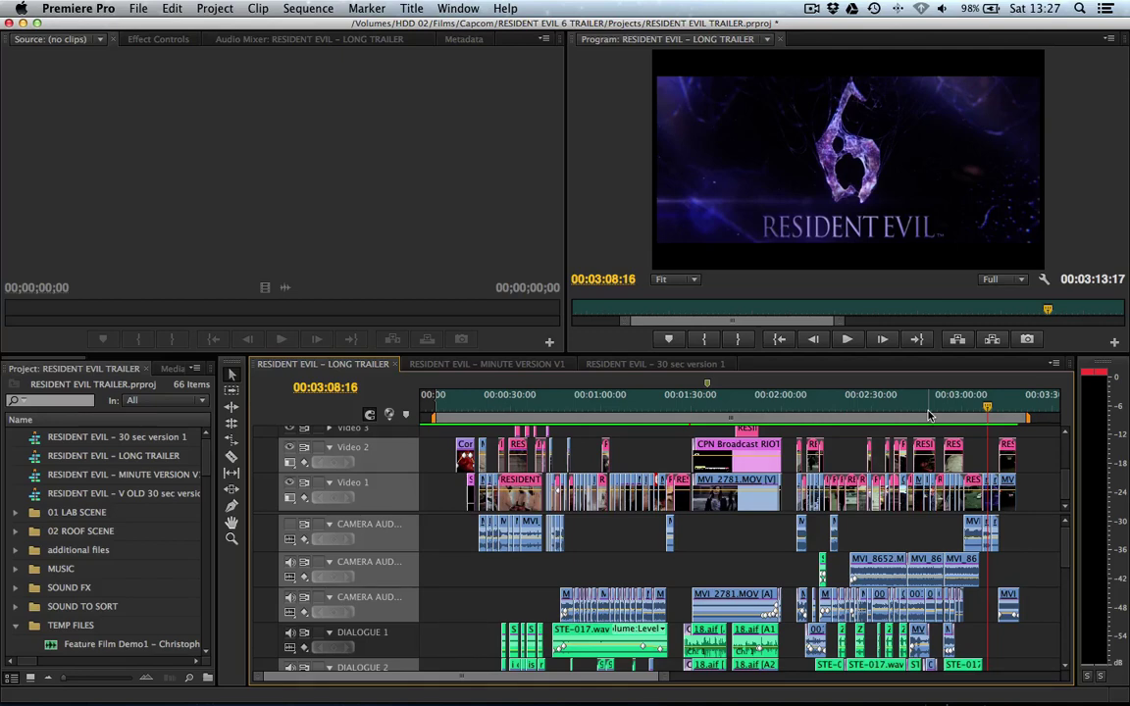
drag(549, 405, 580, 410)
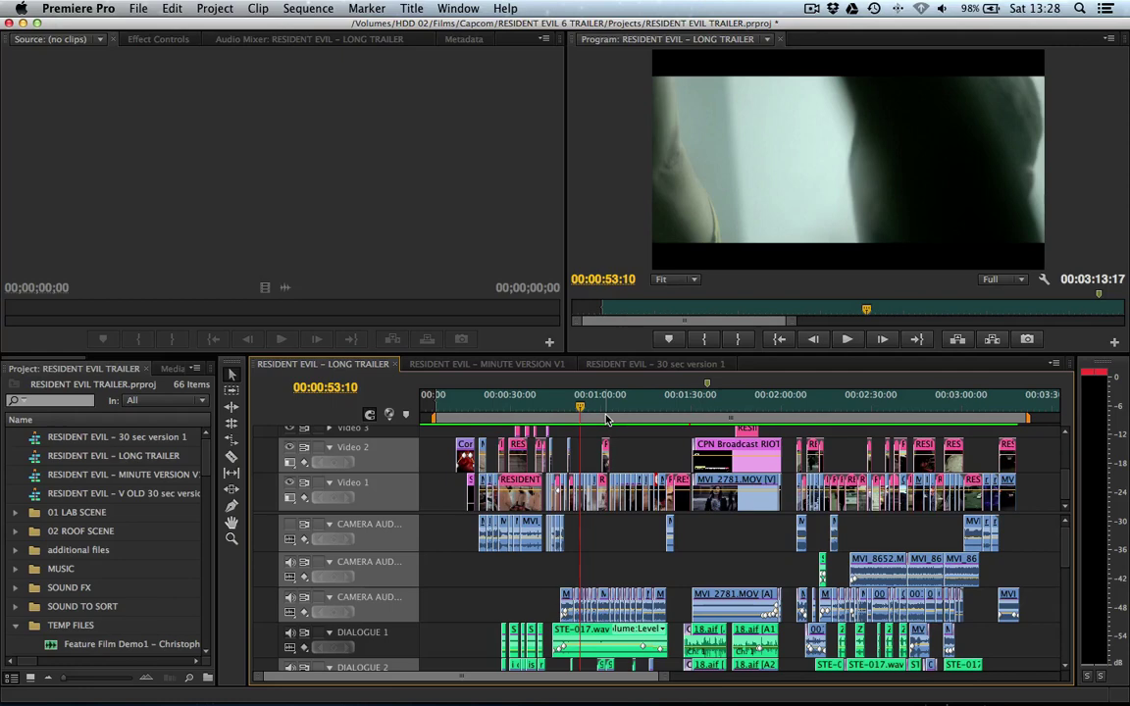
click(490, 364)
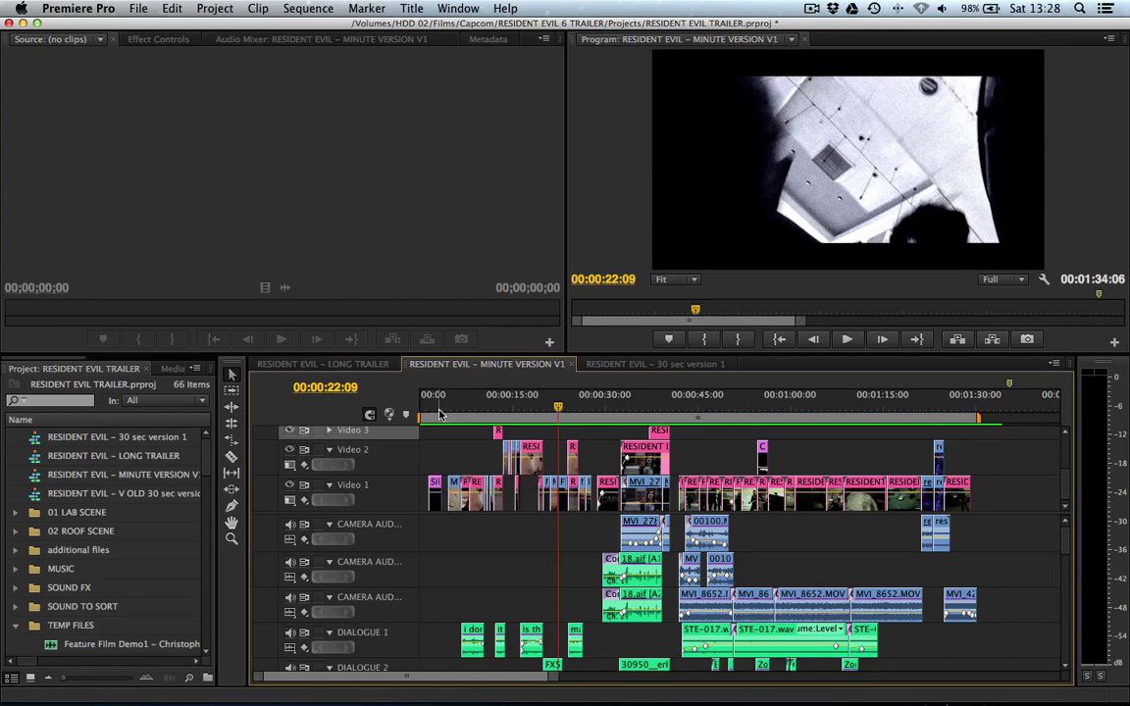
- Play the minute version from about 8 seconds and drag the divider down to enlarge the monitors
drag(440, 414, 484, 413)
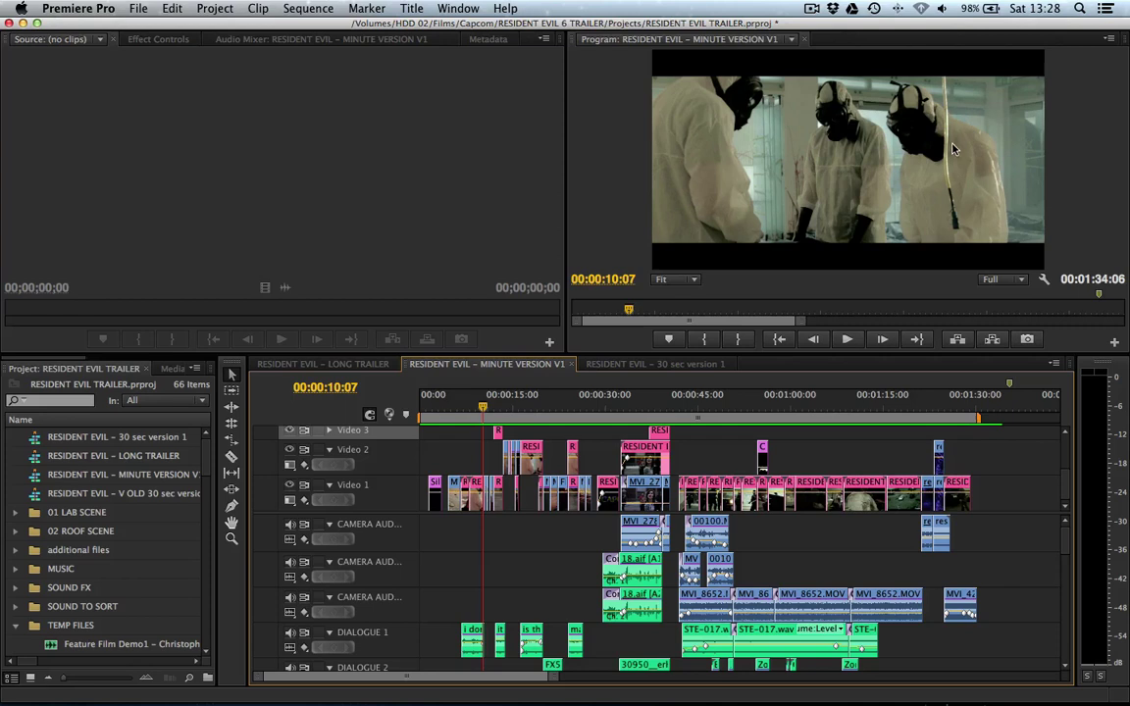
key(space)
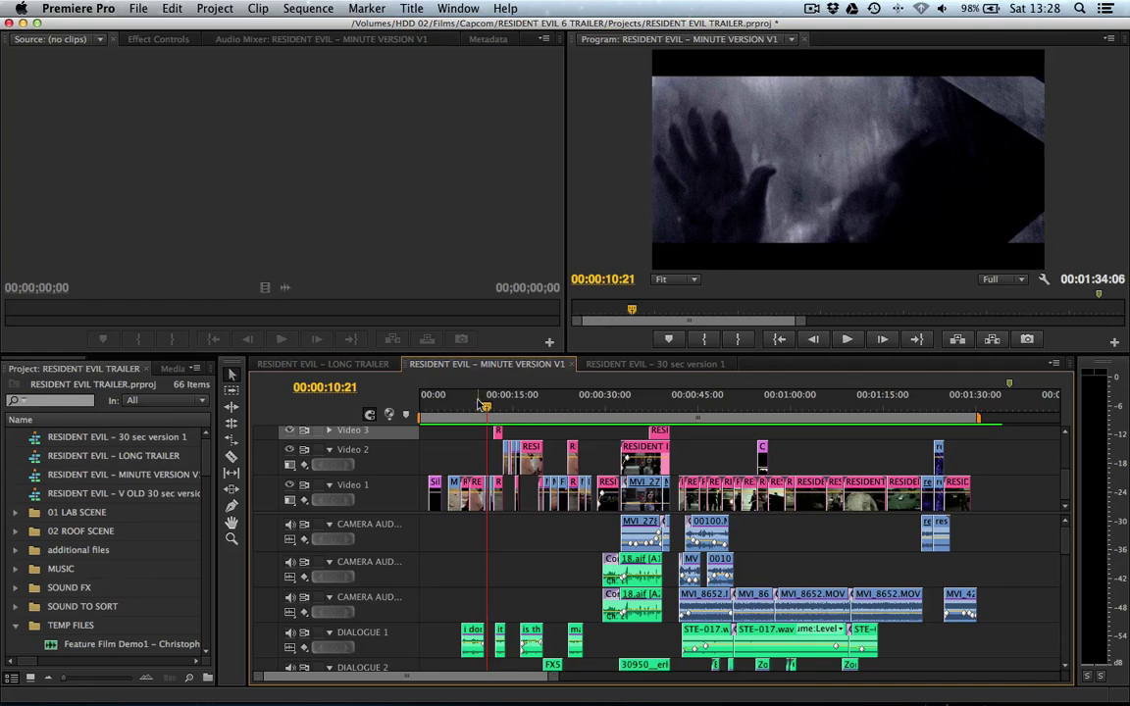
drag(446, 408, 476, 403)
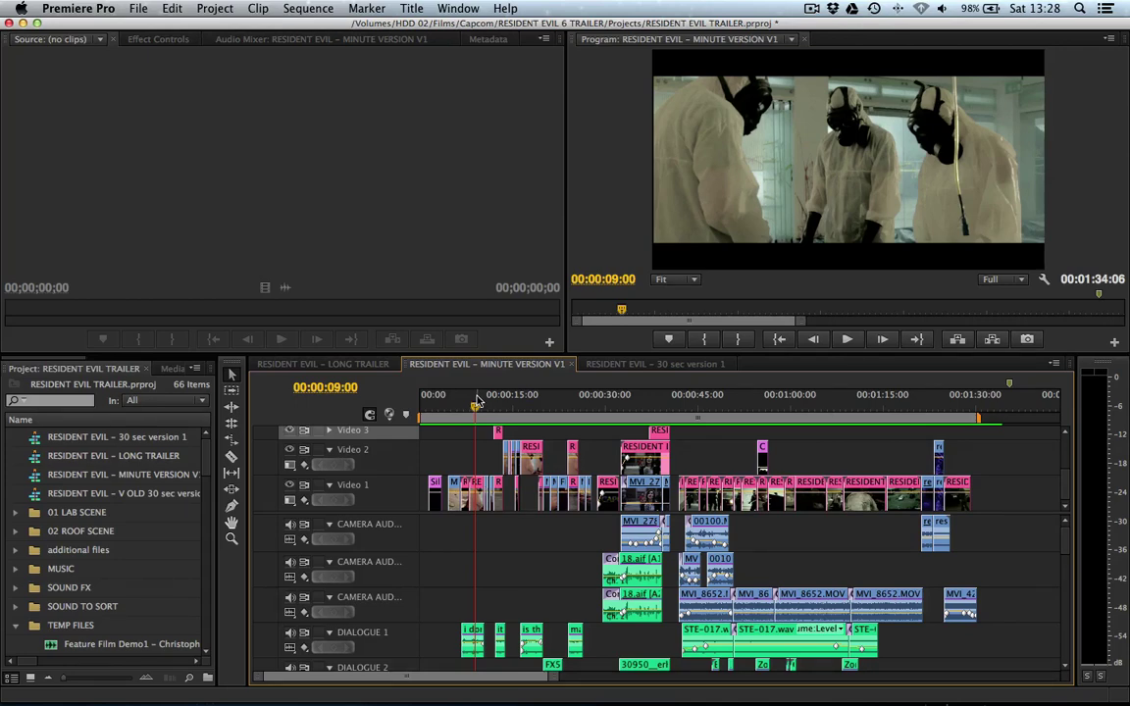
drag(476, 404, 495, 405)
drag(588, 357, 611, 420)
drag(499, 459, 586, 457)
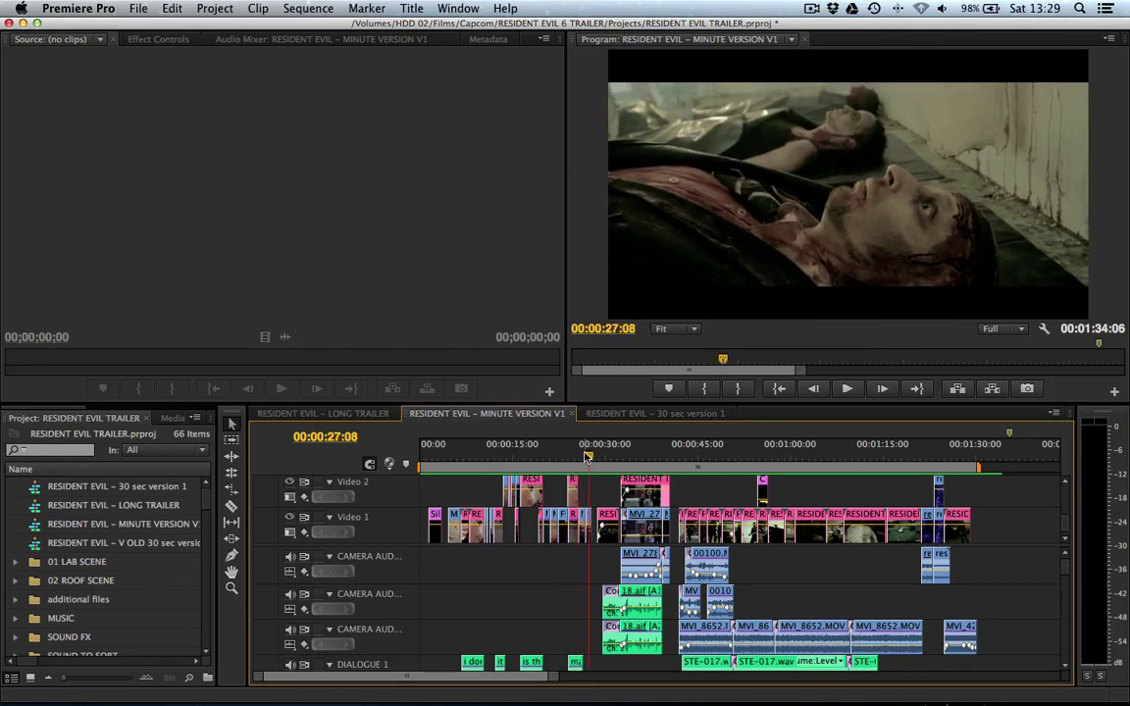
- Scrub through the long trailer's opening, from the start to about 26 seconds
click(355, 414)
click(579, 459)
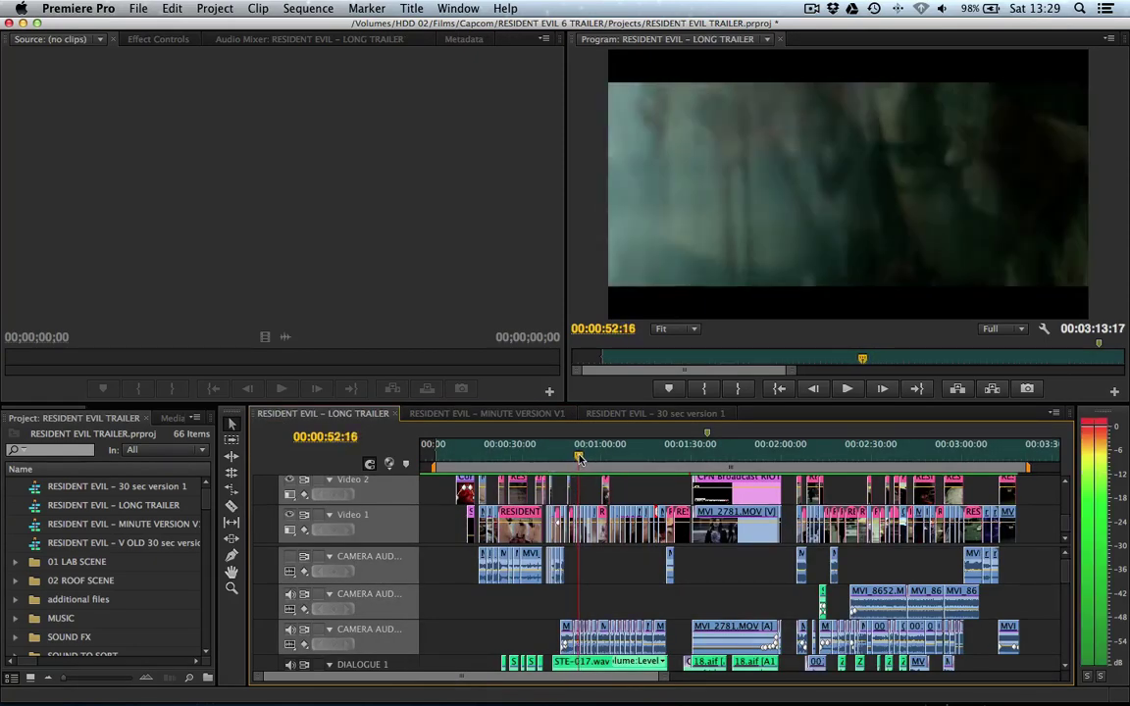
drag(578, 459, 615, 459)
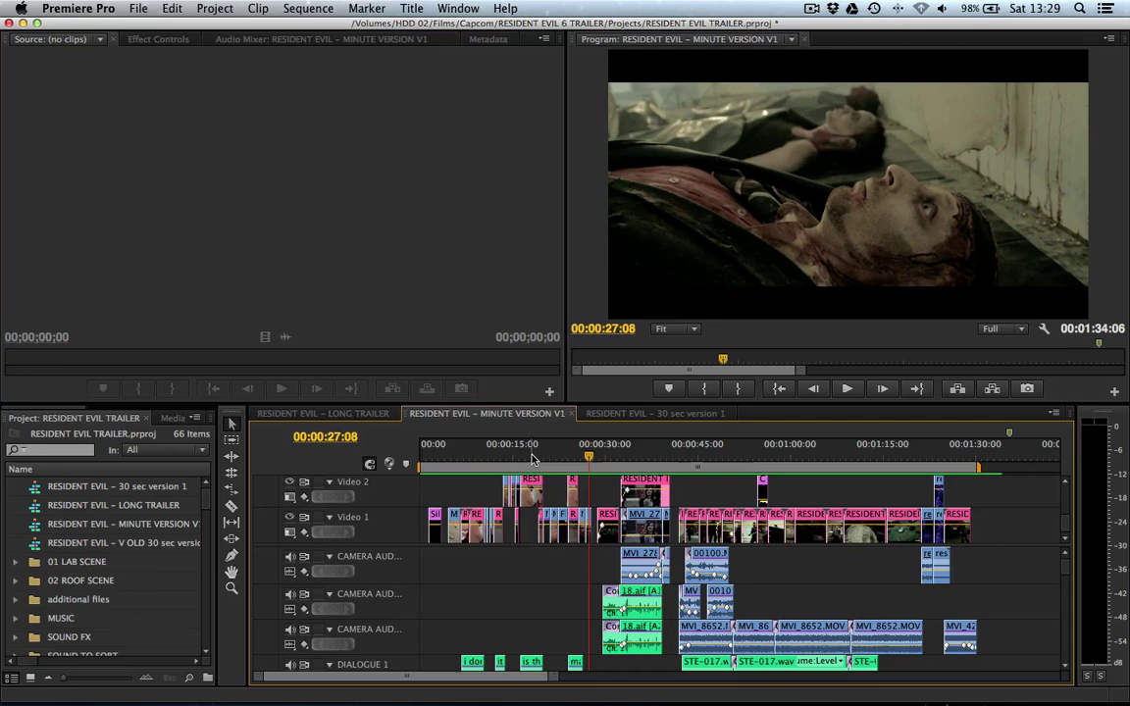
drag(533, 459, 457, 466)
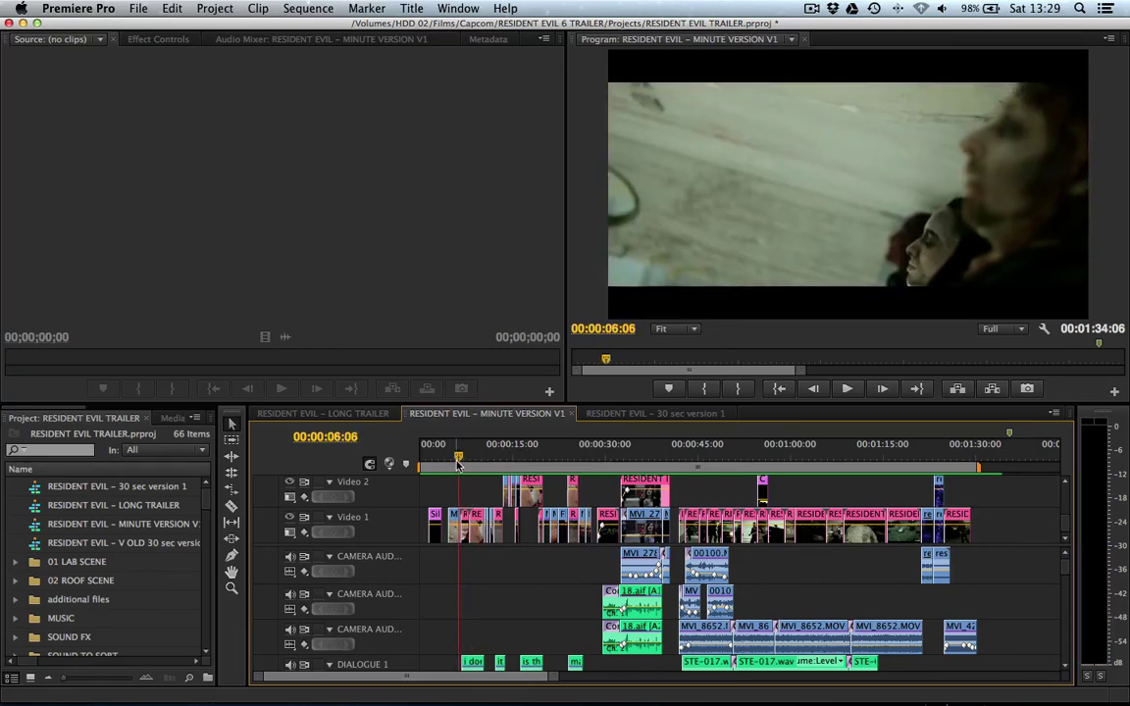
drag(456, 466, 586, 458)
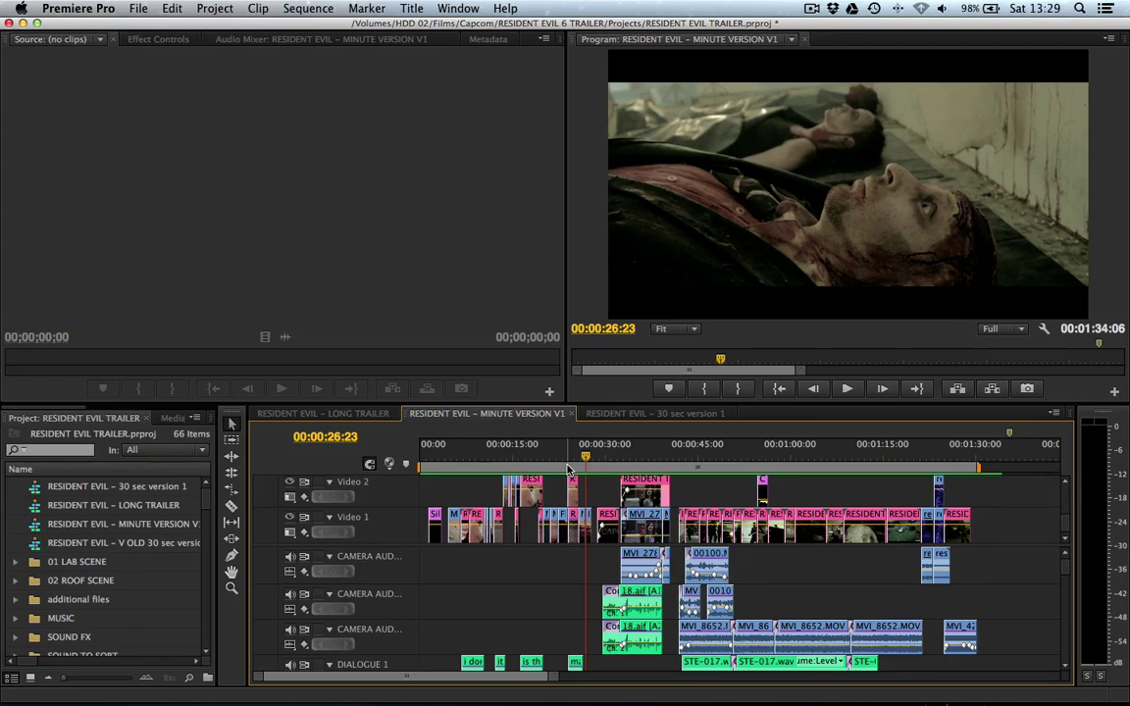
click(546, 459)
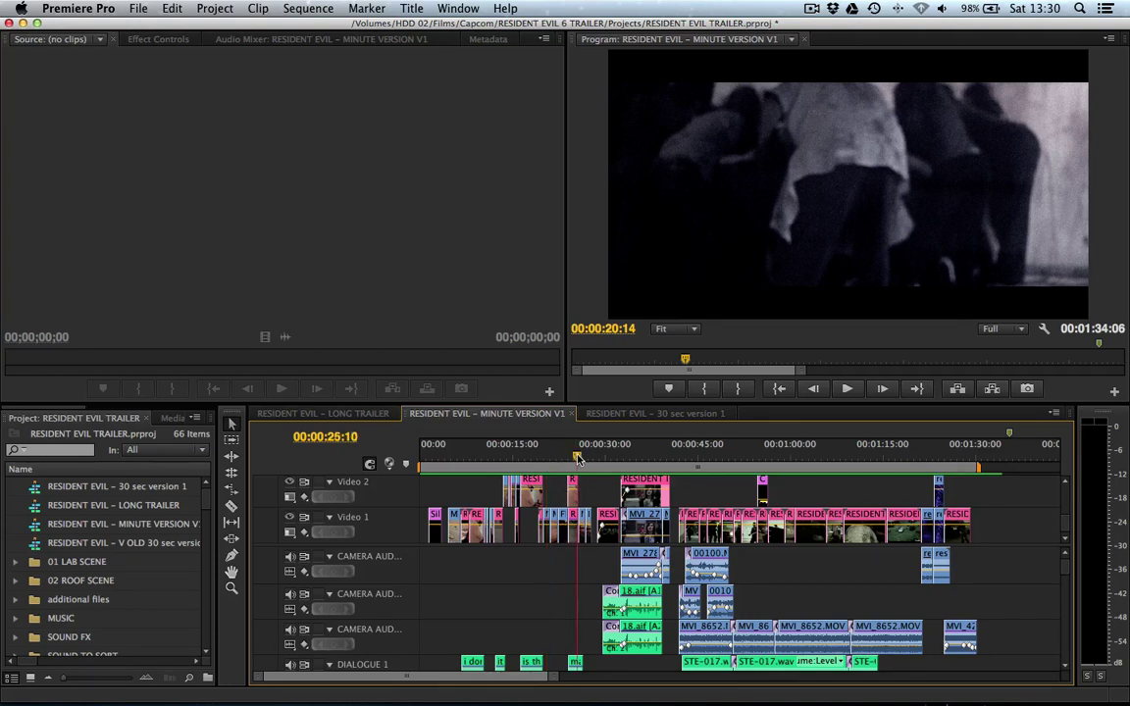
- Scrub the minute version past the CAPCOM logo to the 'THE DEAD RISE!!!' reporter shot at 00:00:38:02
drag(547, 461, 653, 455)
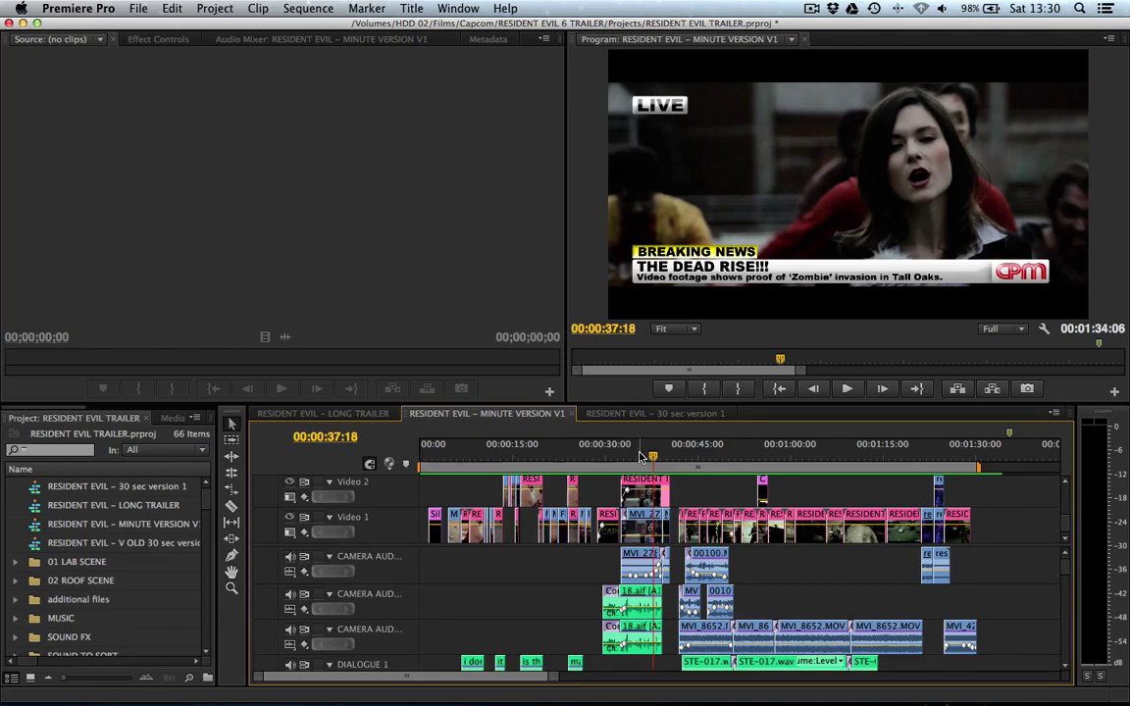
drag(652, 456, 661, 461)
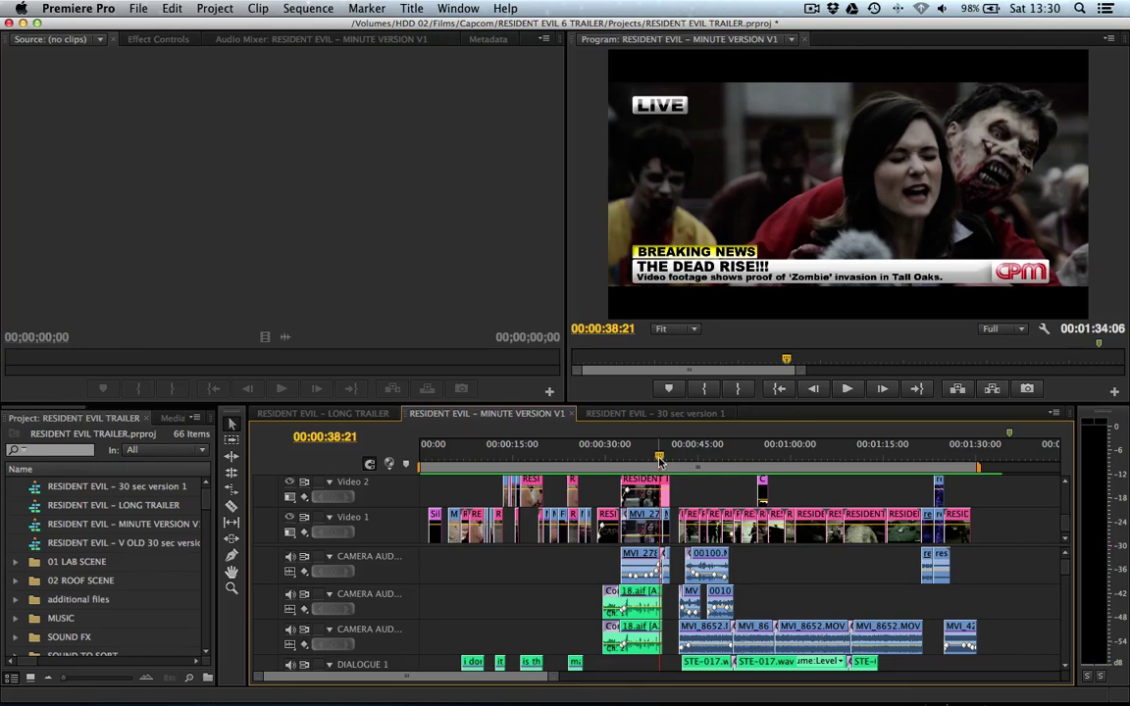
key(space)
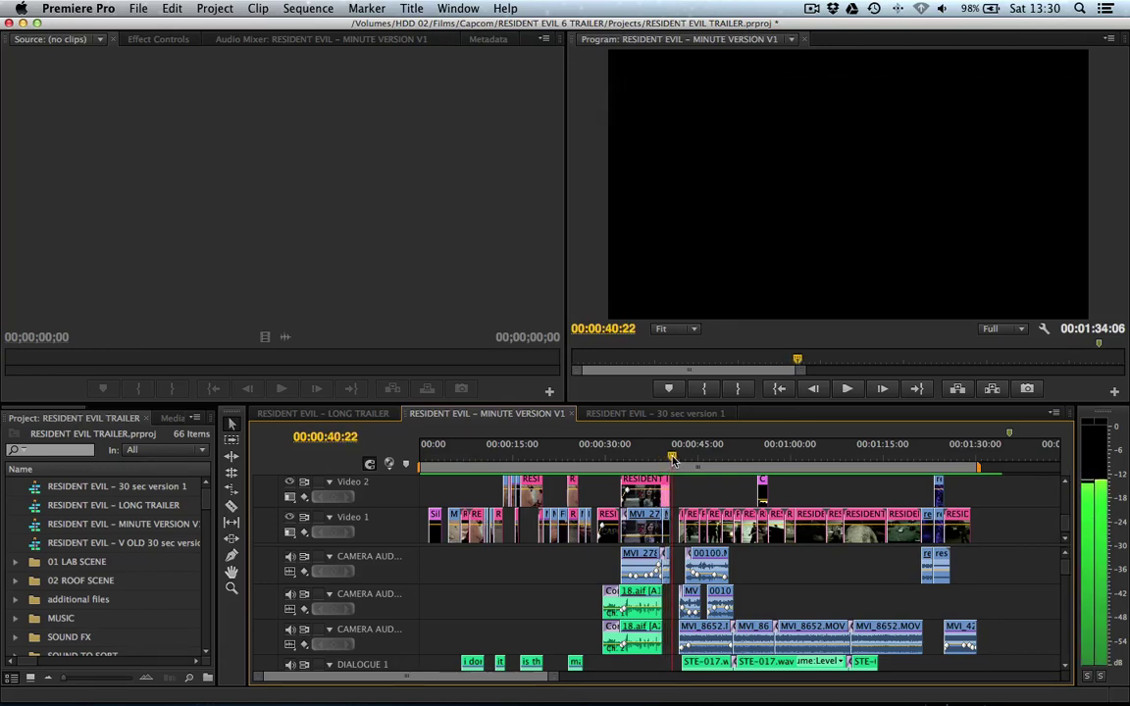
drag(673, 460, 612, 457)
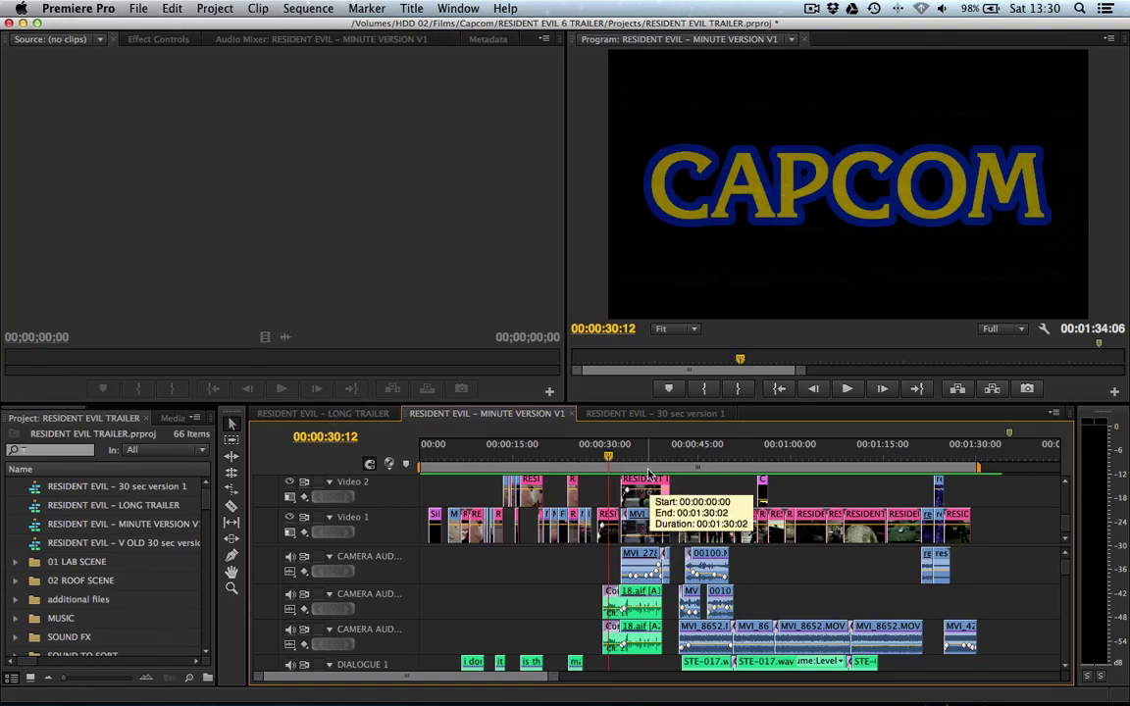
drag(645, 457, 657, 460)
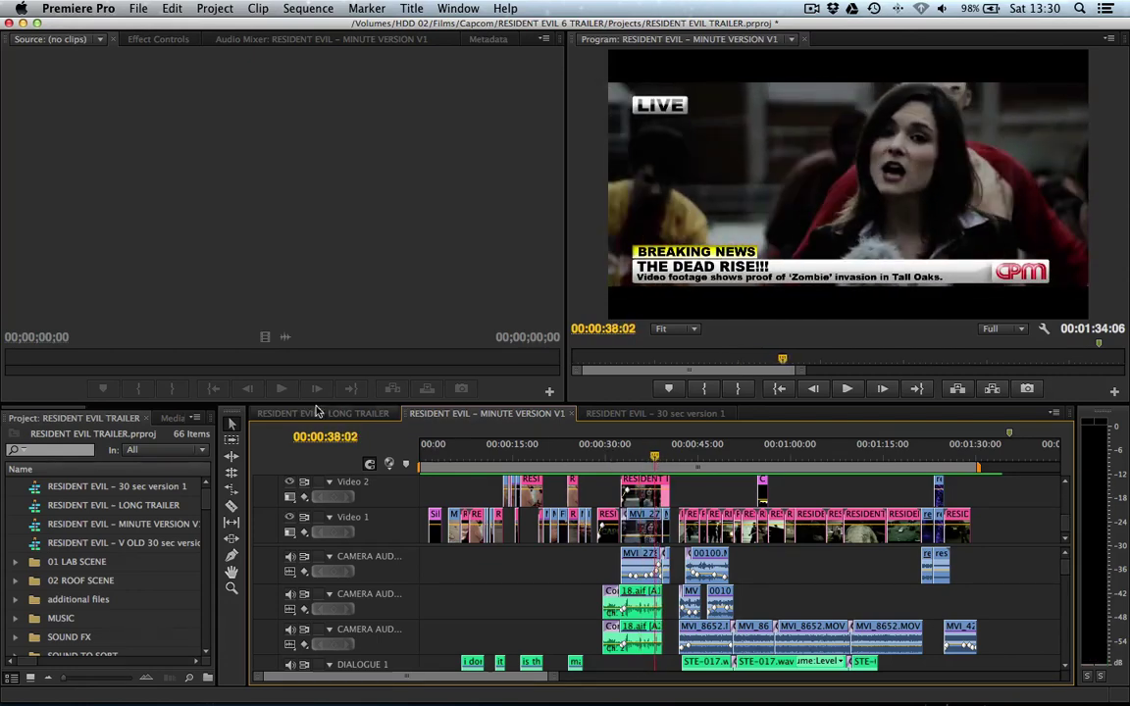
- Cue the LONG TRAILER at its 'RIOT OUTBREAK' news shot, 00:01:39:07, and save the project
click(316, 413)
drag(744, 457, 720, 458)
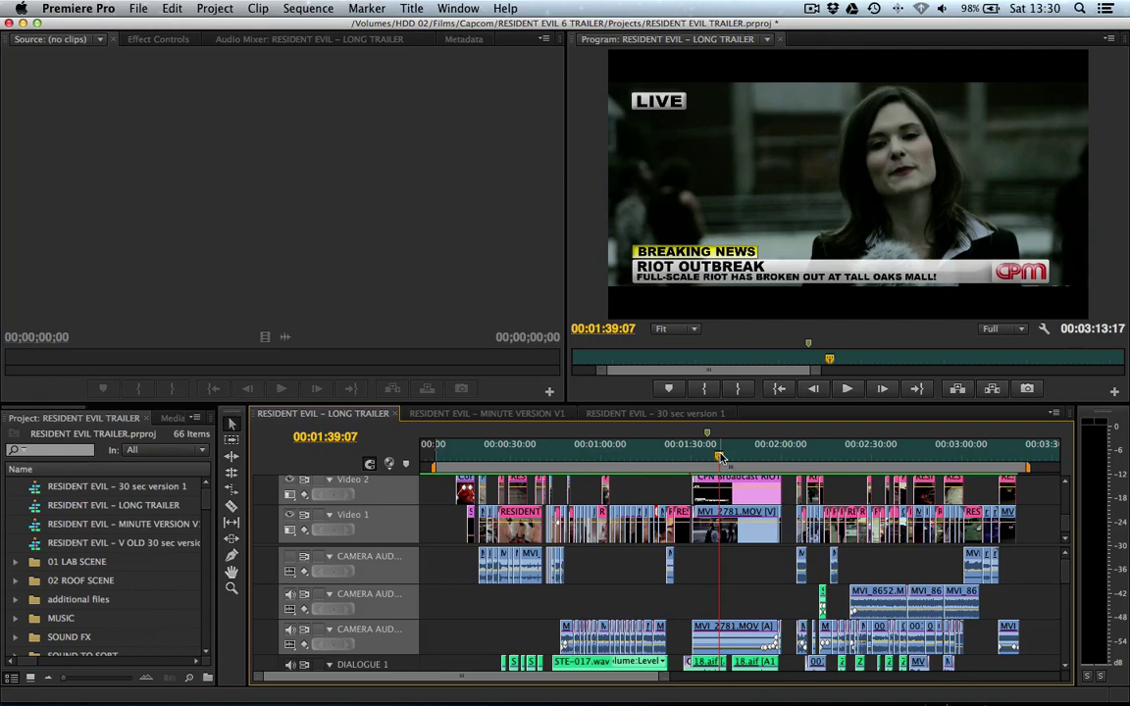
key(cmd+s)
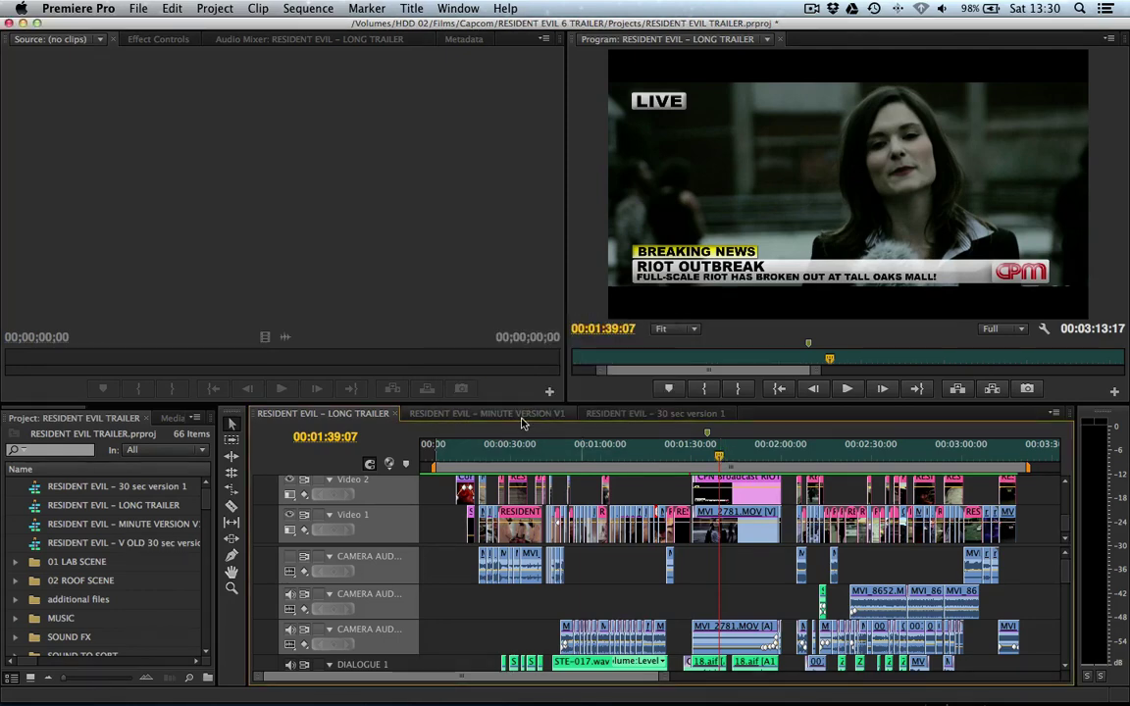
- Switch to MINUTE VERSION V1 and play from the CAPCOM logo into the news footage
click(486, 413)
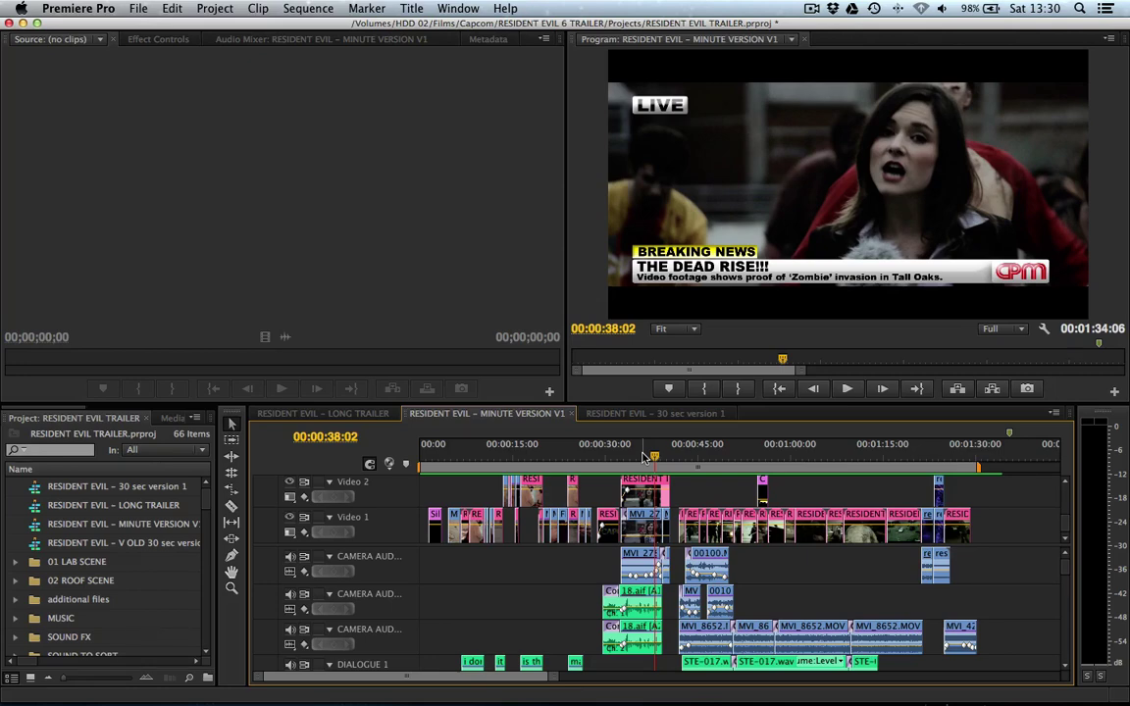
drag(645, 457, 620, 458)
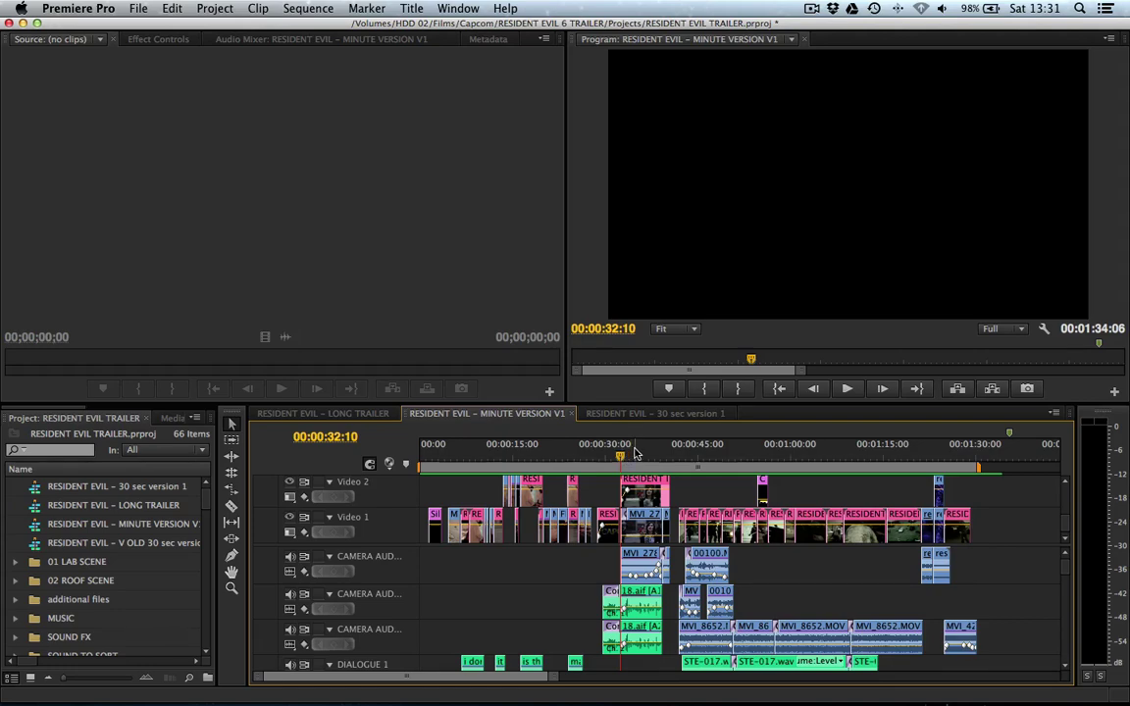
drag(634, 454, 609, 465)
key(space)
click(604, 465)
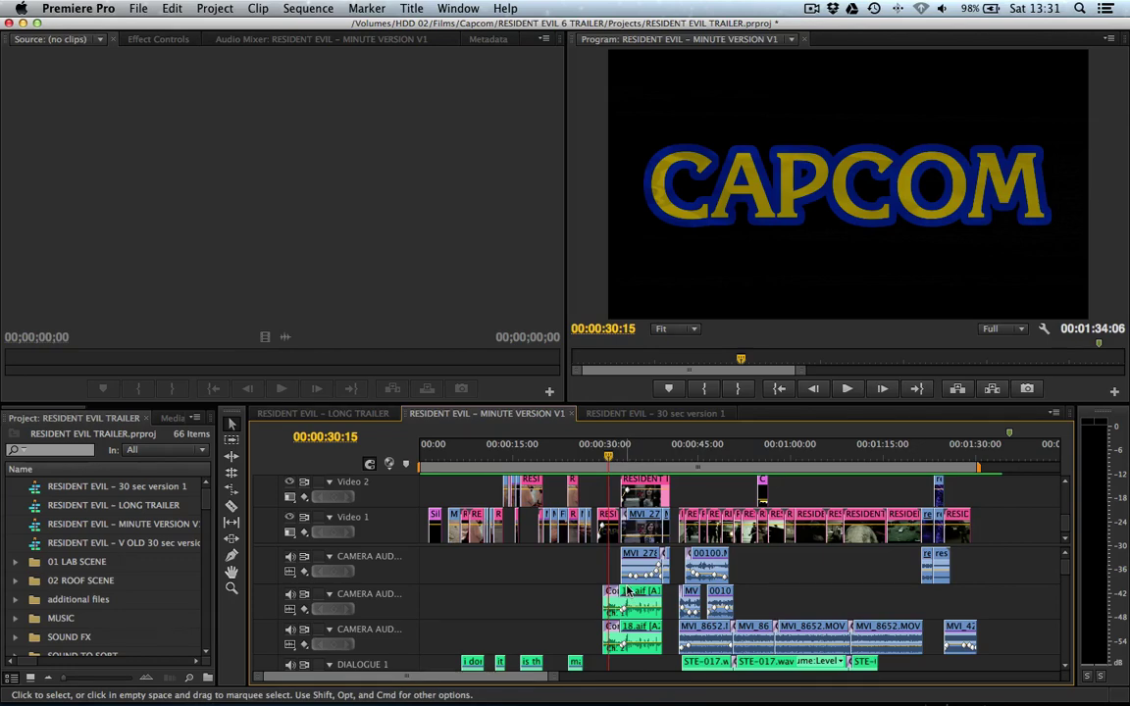
- Zoom the timeline in and step through the woman reporter and 'THE DEAD RISE!!!' shots
key(=)
key(=)
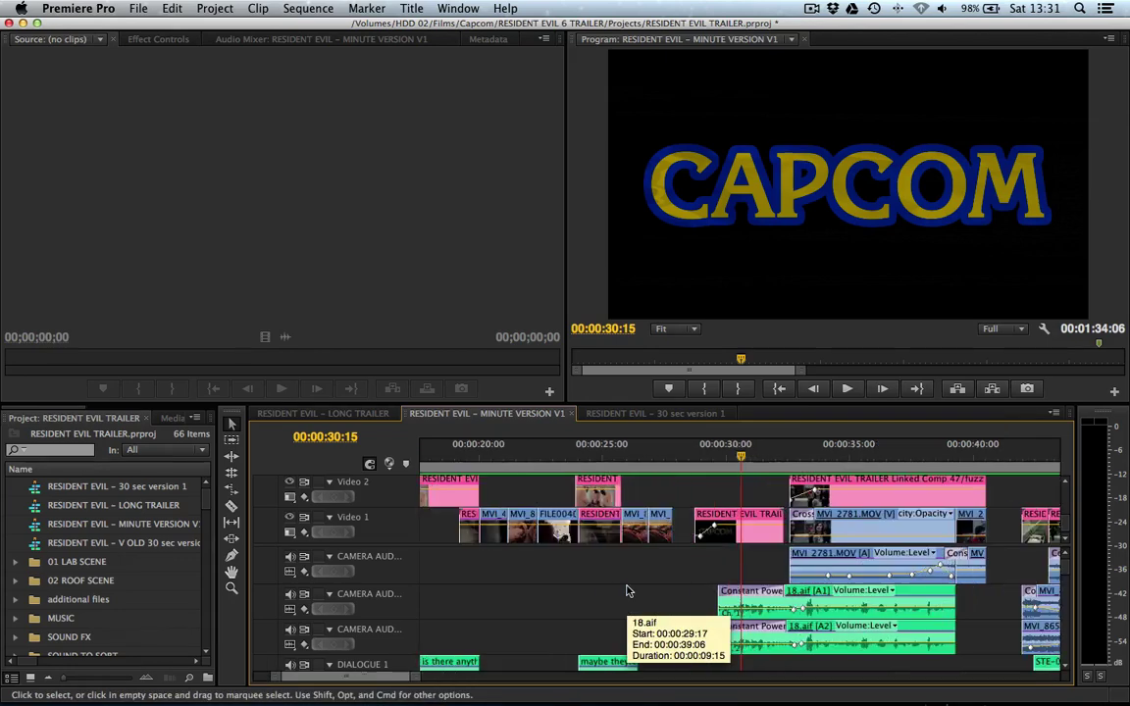
click(726, 449)
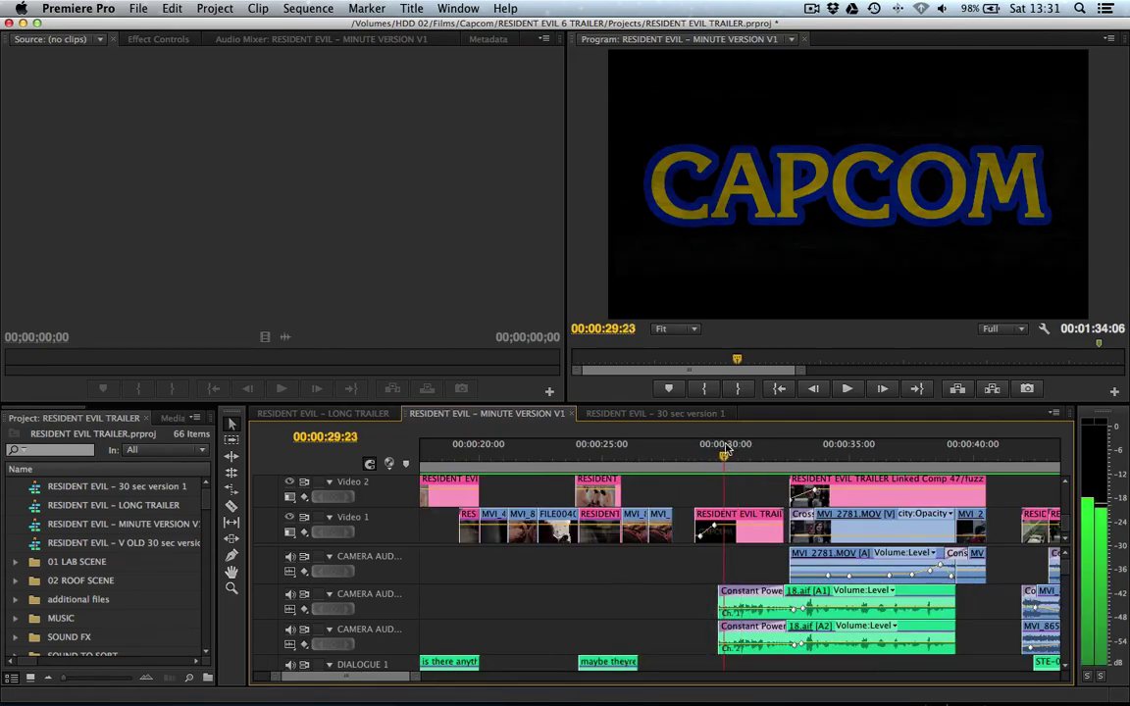
drag(726, 449, 809, 455)
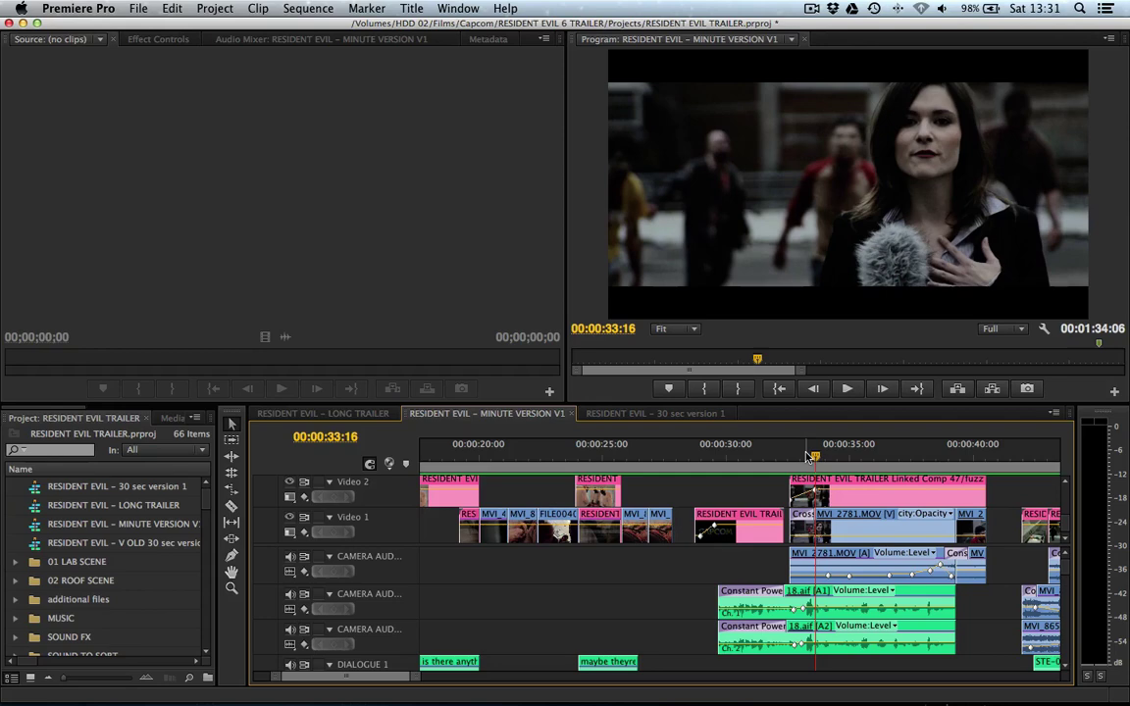
drag(809, 456, 822, 454)
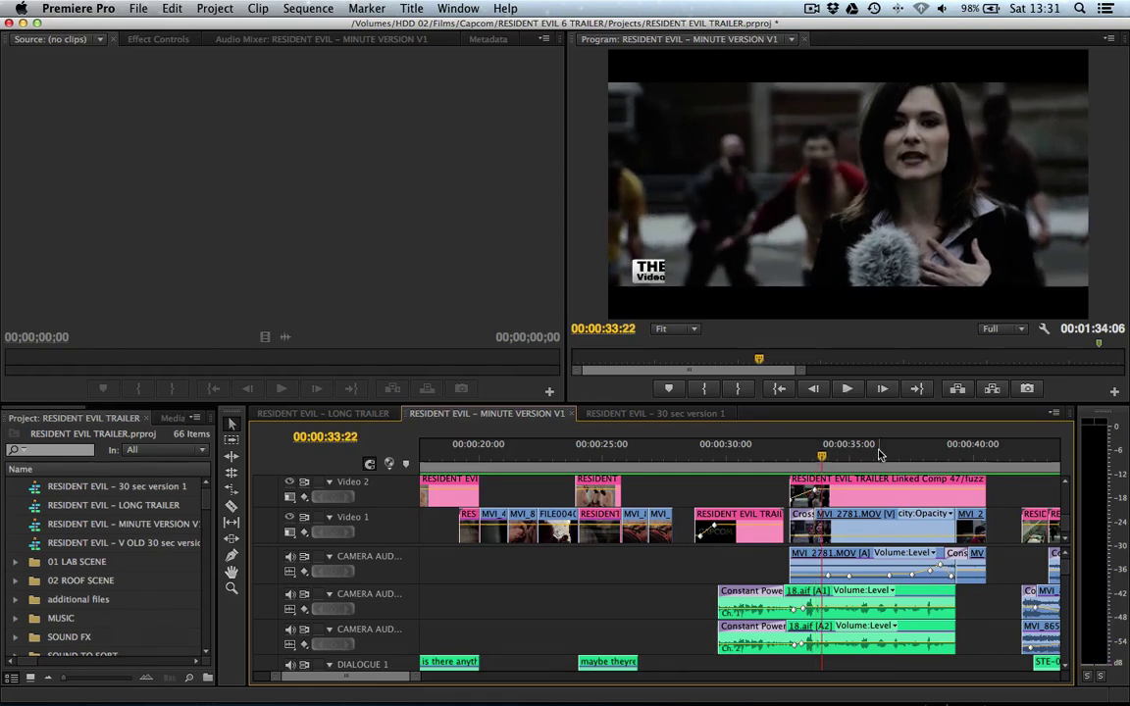
click(923, 454)
scroll(978, 485, right, 3)
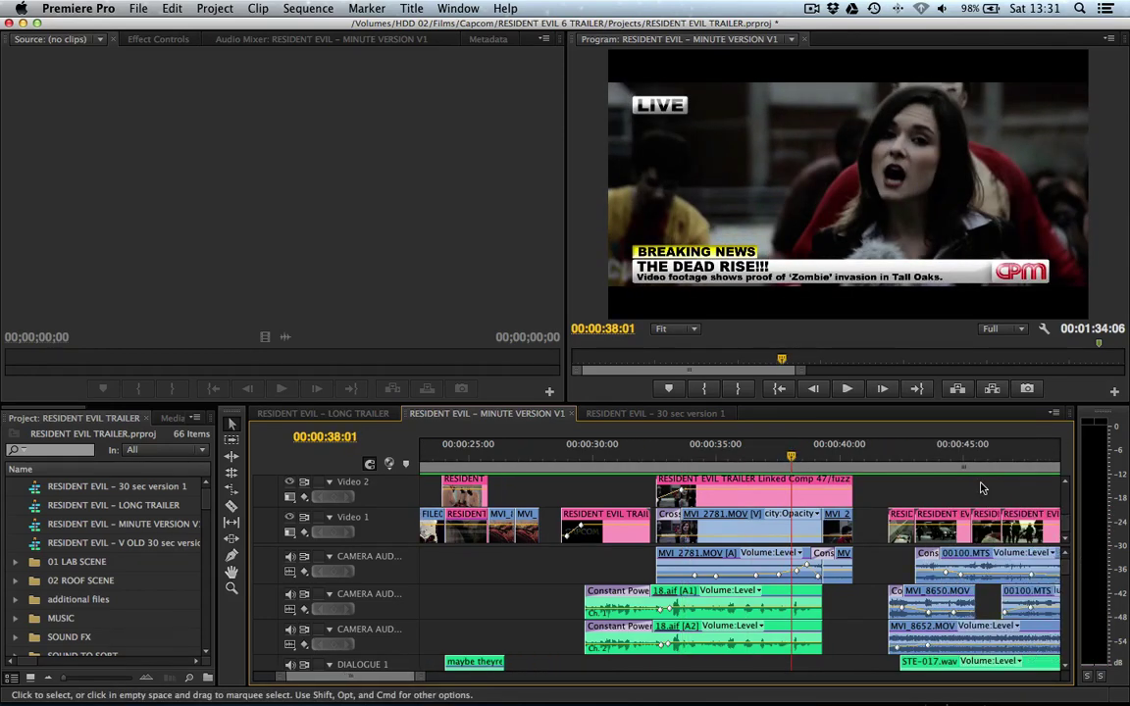
drag(801, 456, 898, 457)
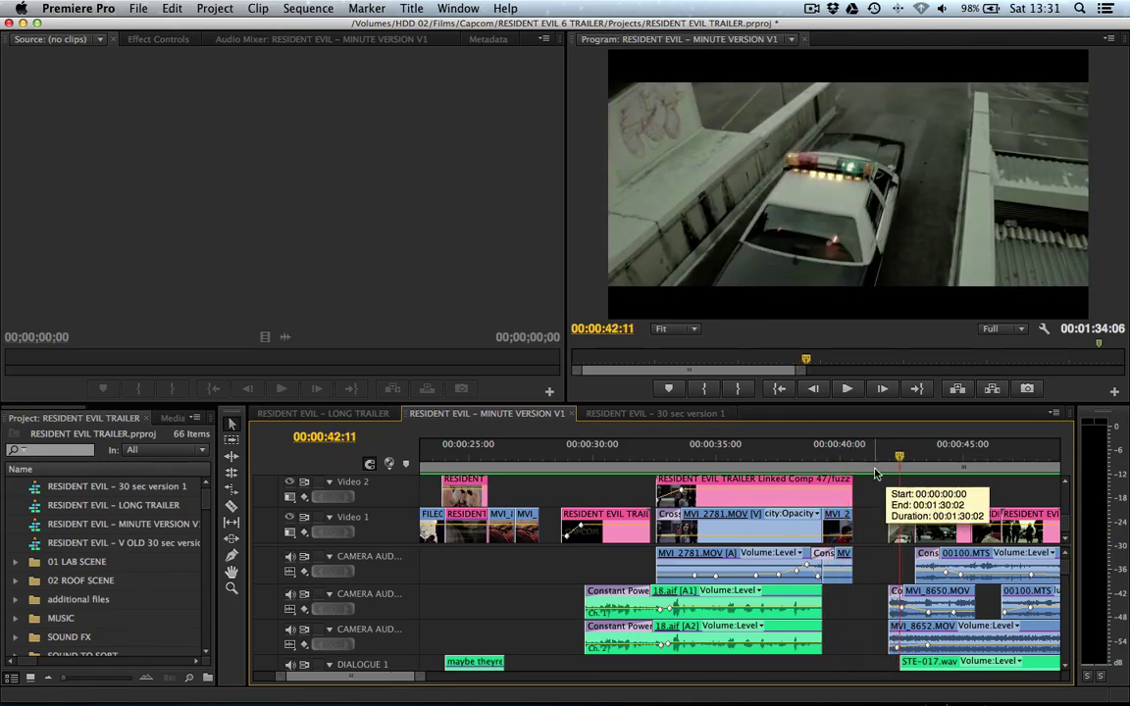
- Zoom back out and scrub the rest of the minute version to the dark close-up at 00:01:13:07
key(minus)
key(minus)
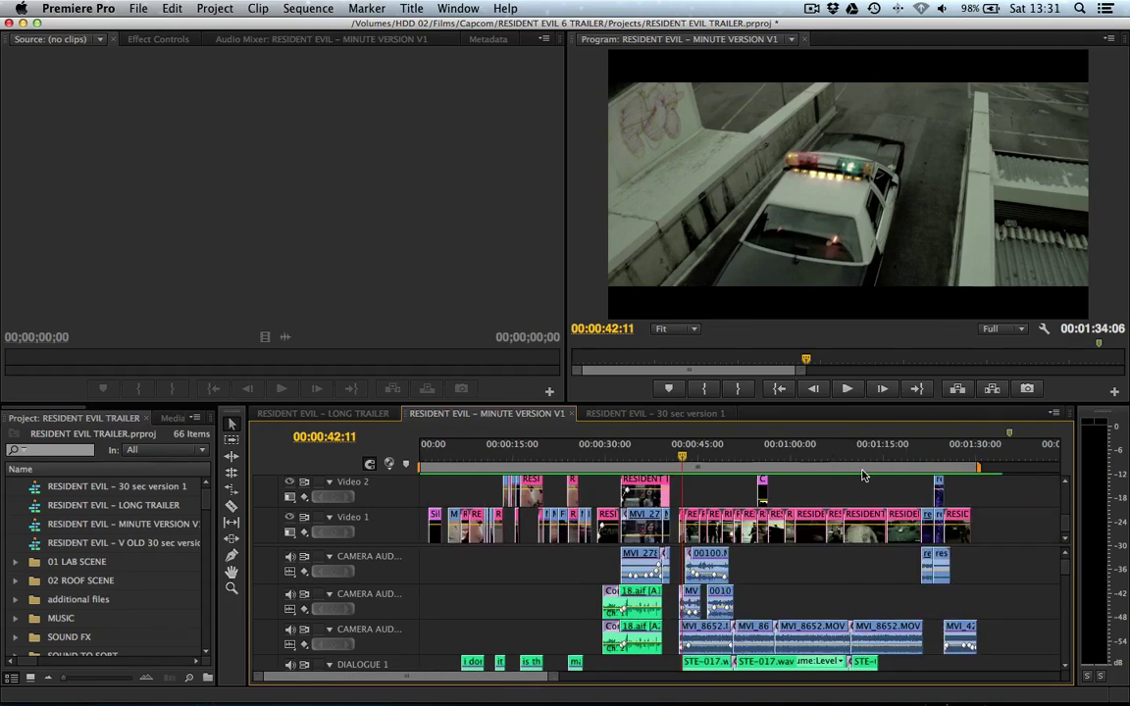
click(708, 472)
drag(708, 472, 873, 457)
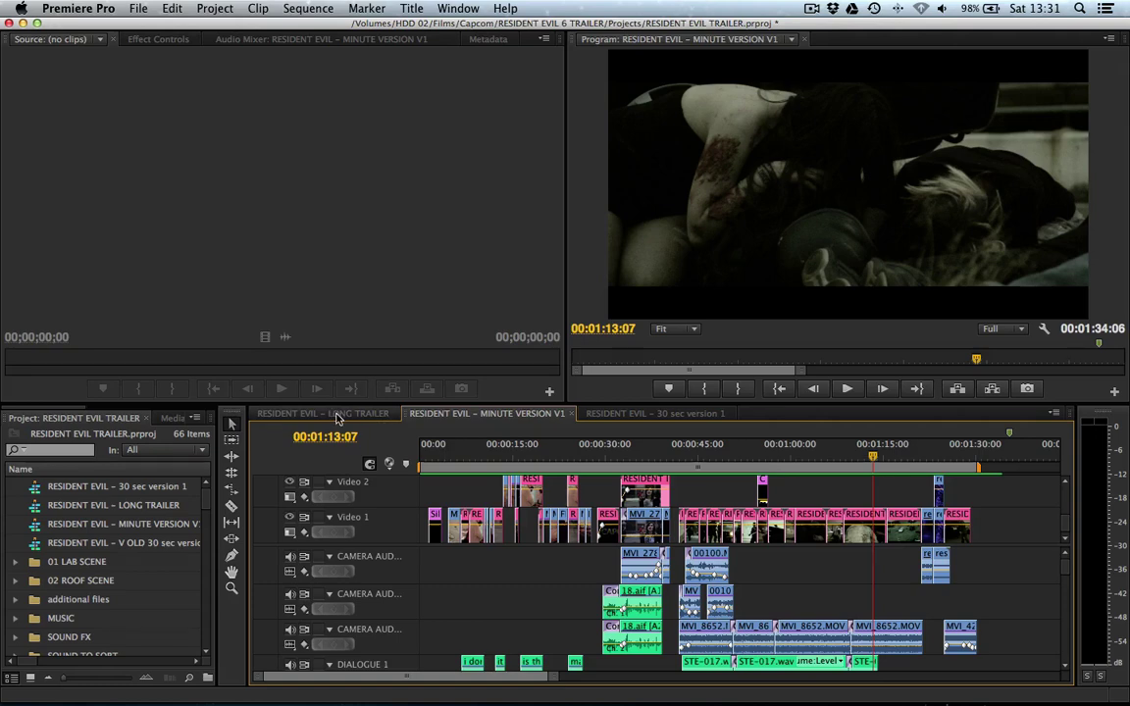
- Switch to the LONG TRAILER and scrub to near its end around 00:03:02
click(306, 413)
scroll(707, 466, right, 3)
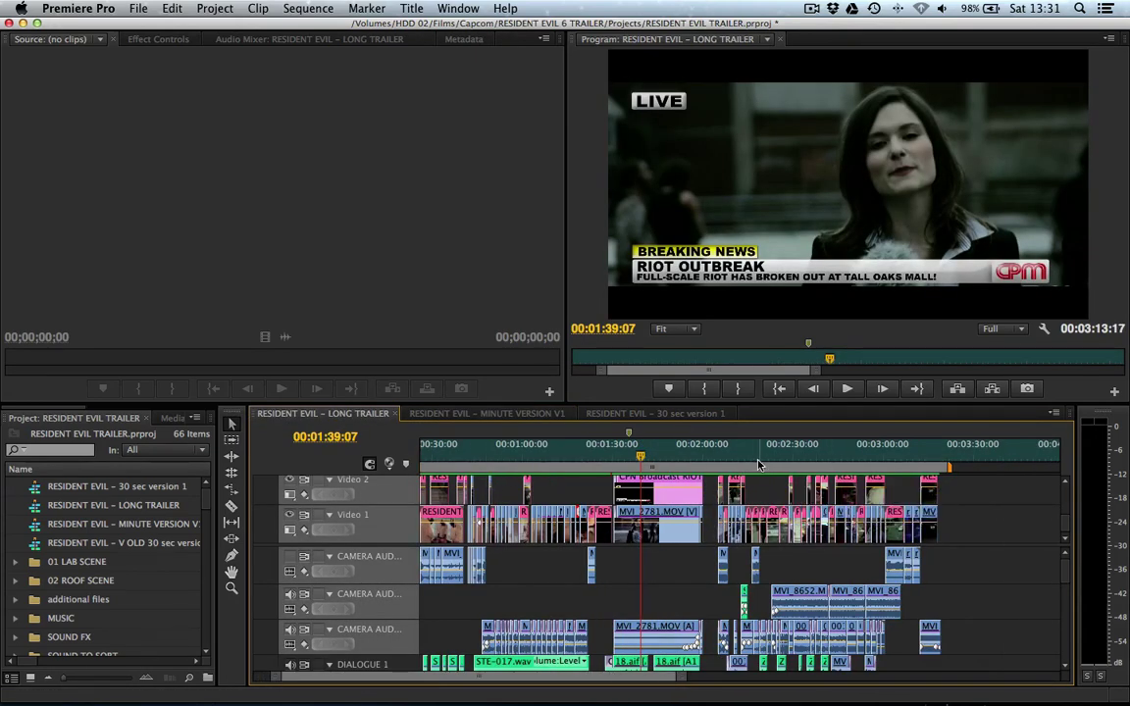
drag(723, 459, 879, 461)
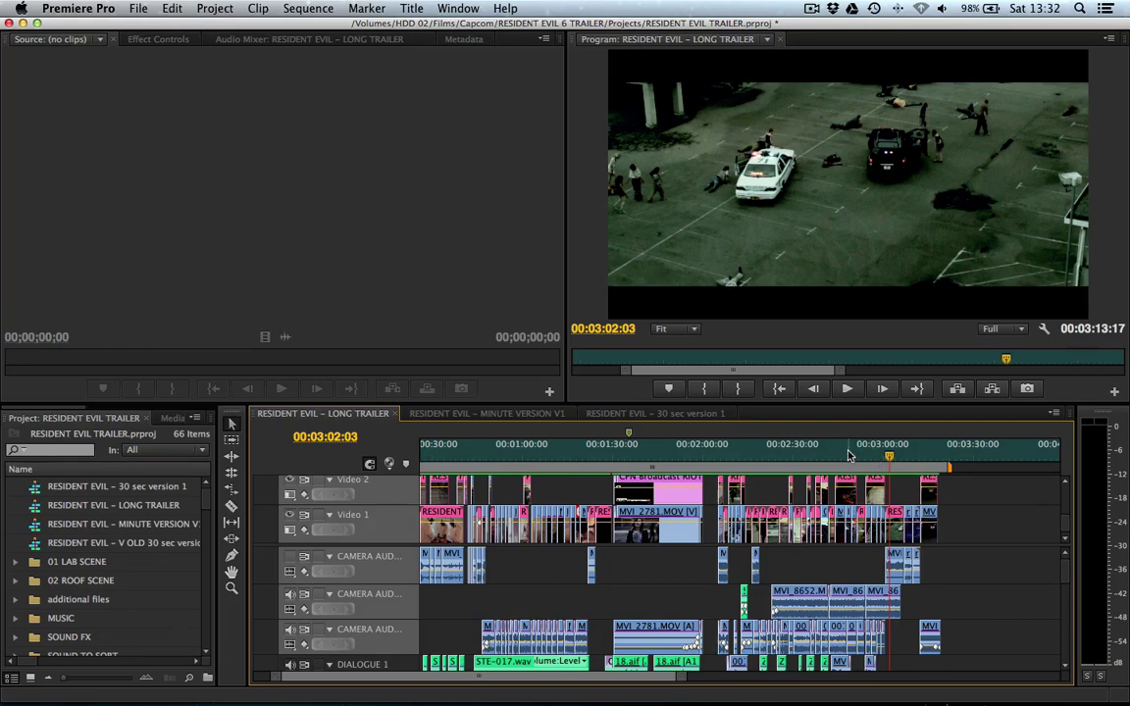
- Zoom the timeline in and scrub the long trailer between about 2:52 and 2:30
key(=)
scroll(850, 454, left, 5)
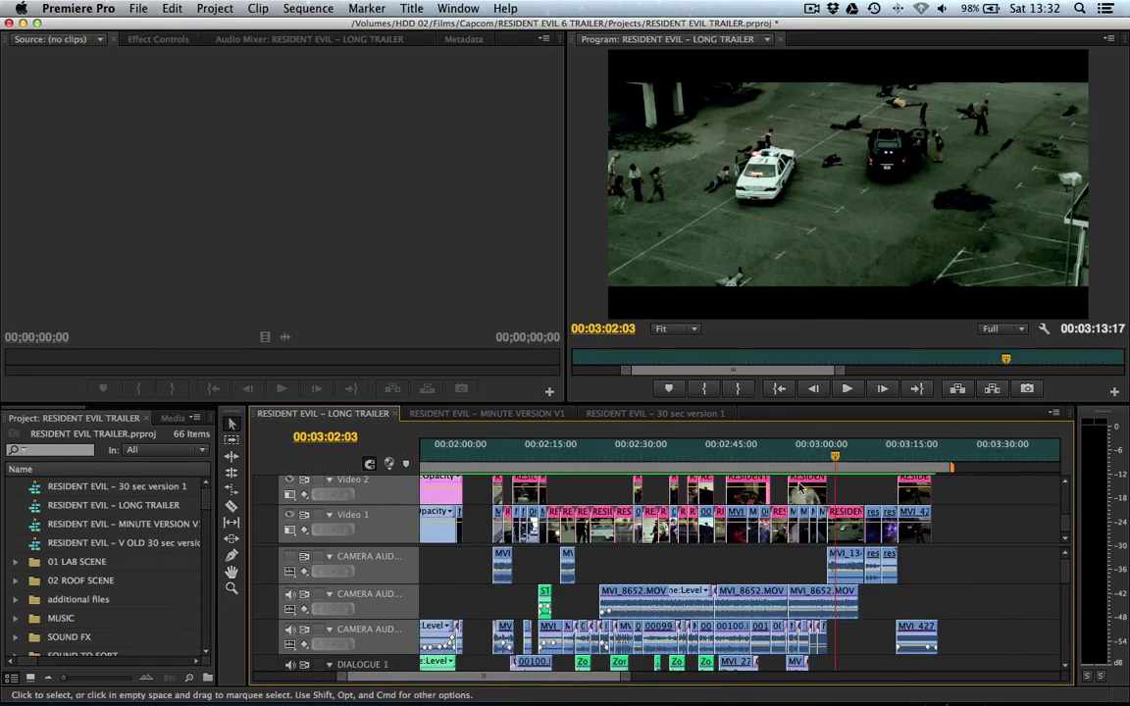
click(849, 454)
drag(849, 457, 827, 459)
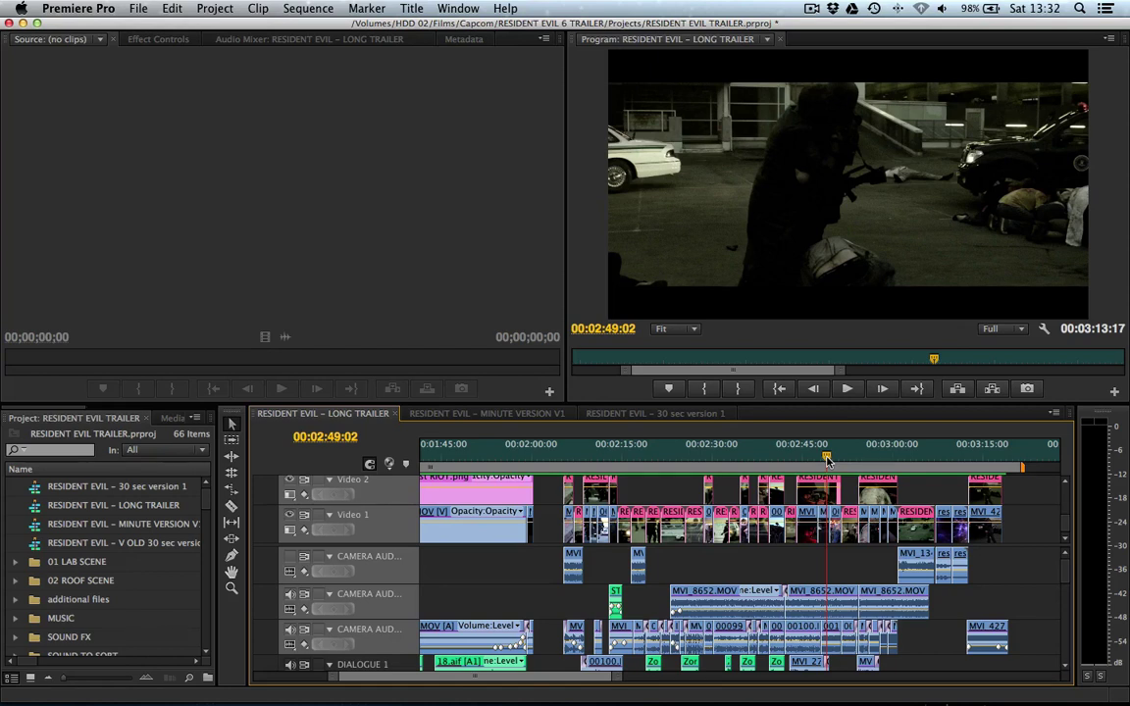
drag(827, 461, 873, 459)
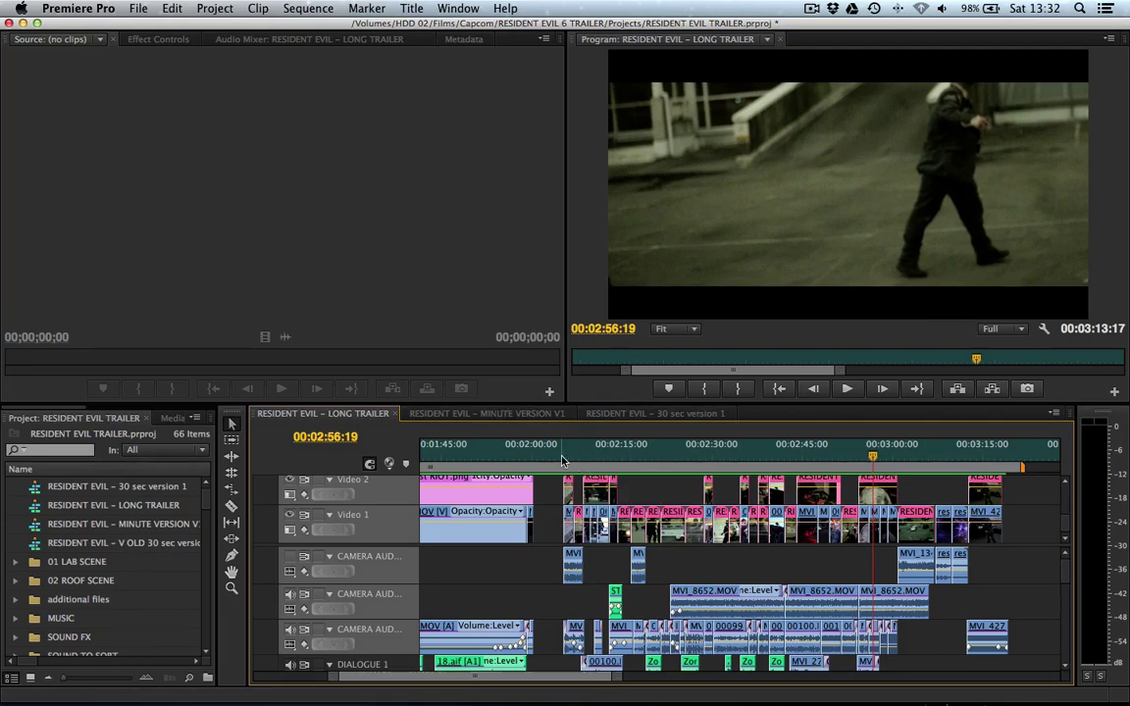
drag(562, 460, 739, 456)
- Compare the long trailer's SWAT glitch shot around 2:27 against the minute version
click(495, 413)
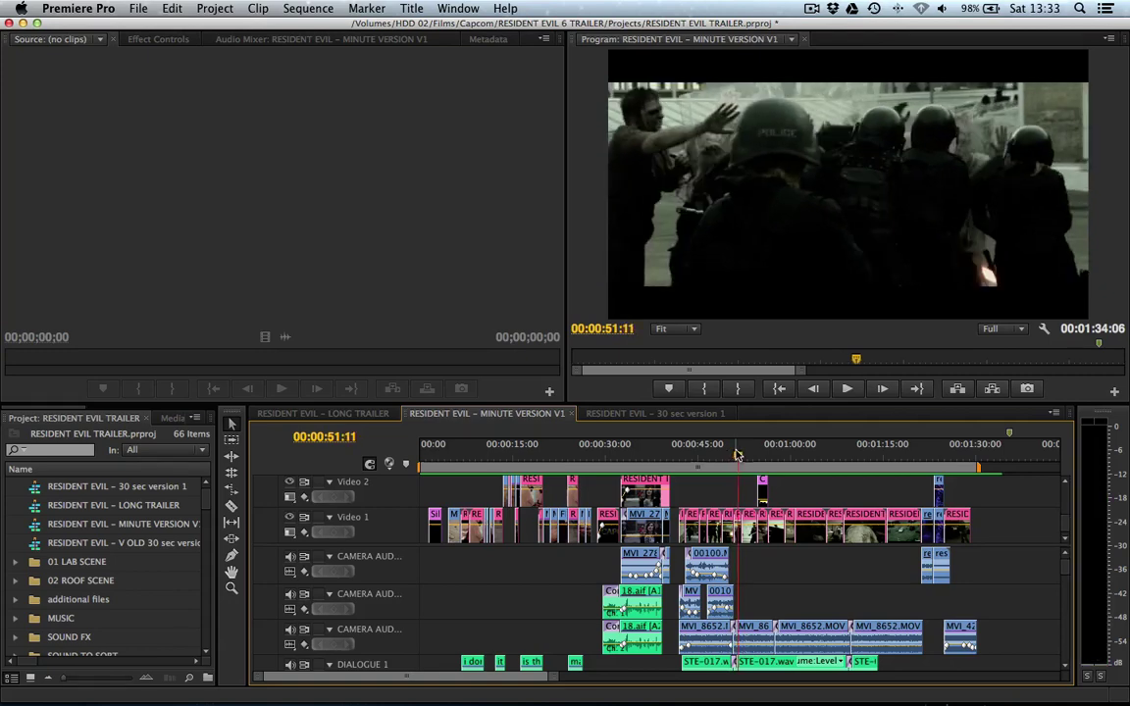
click(322, 413)
click(698, 457)
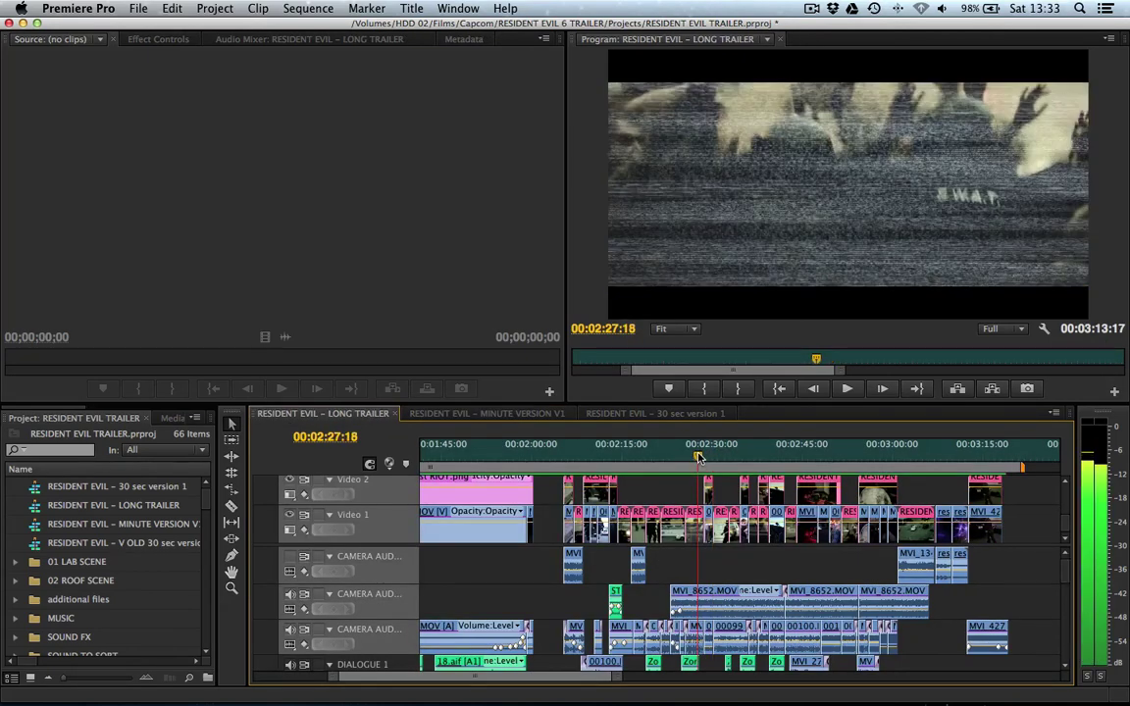
drag(698, 457, 693, 457)
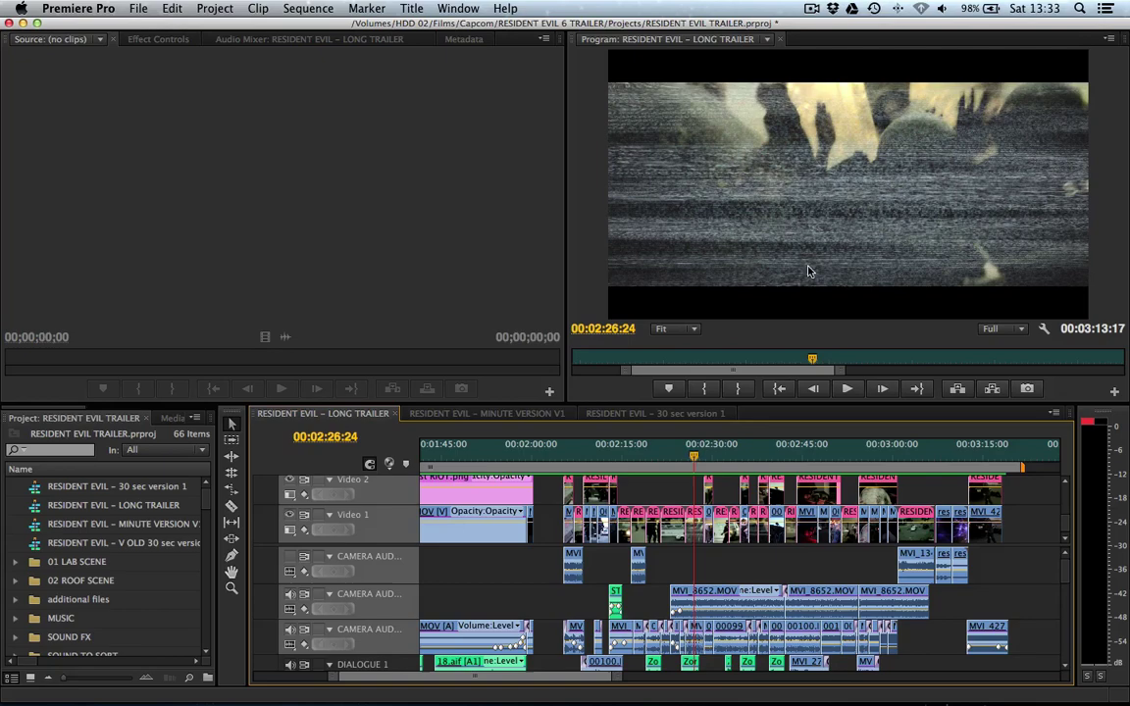
drag(693, 458, 702, 457)
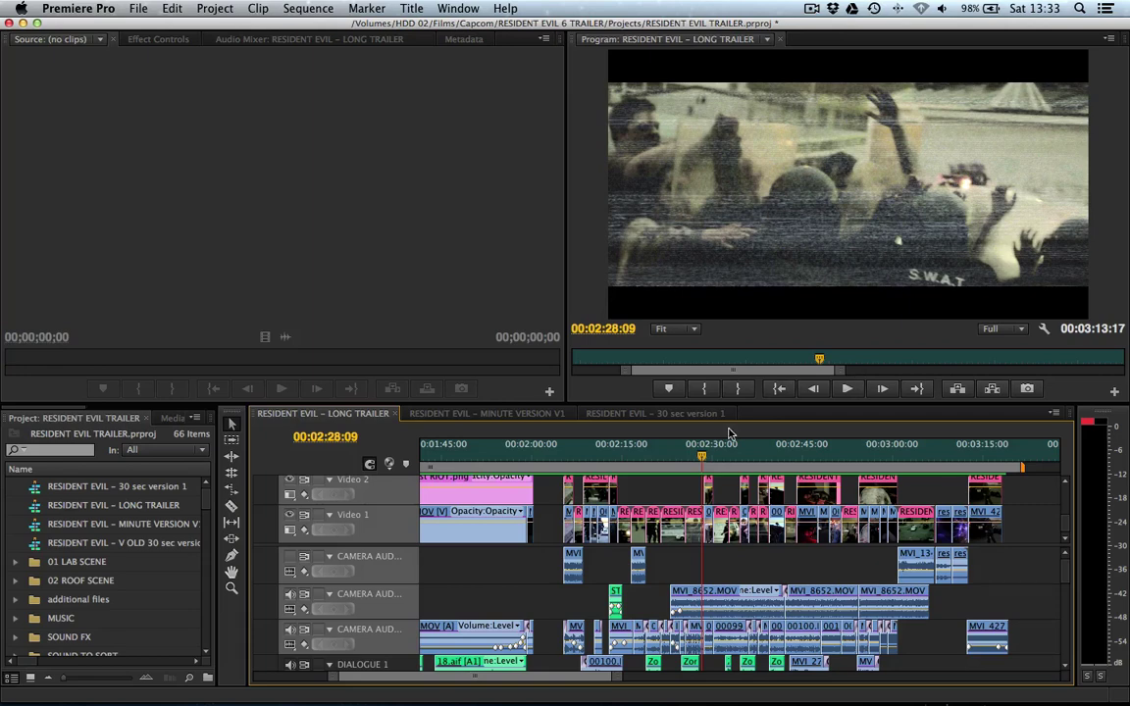
click(487, 413)
drag(726, 449, 744, 453)
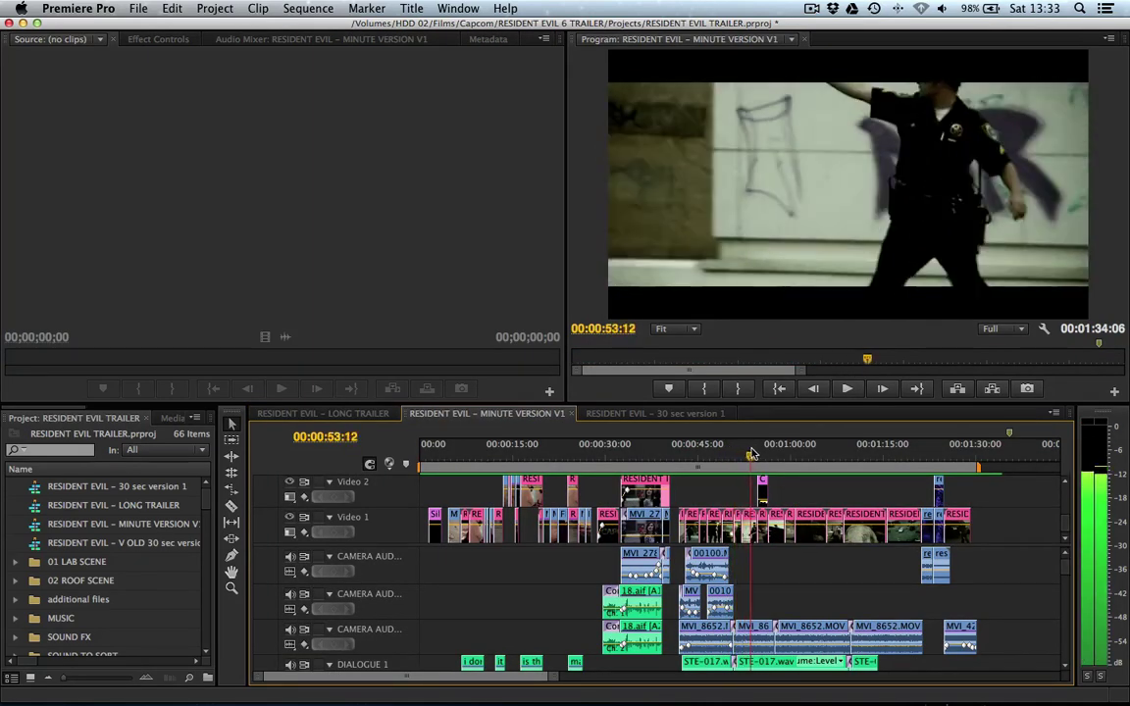
click(376, 414)
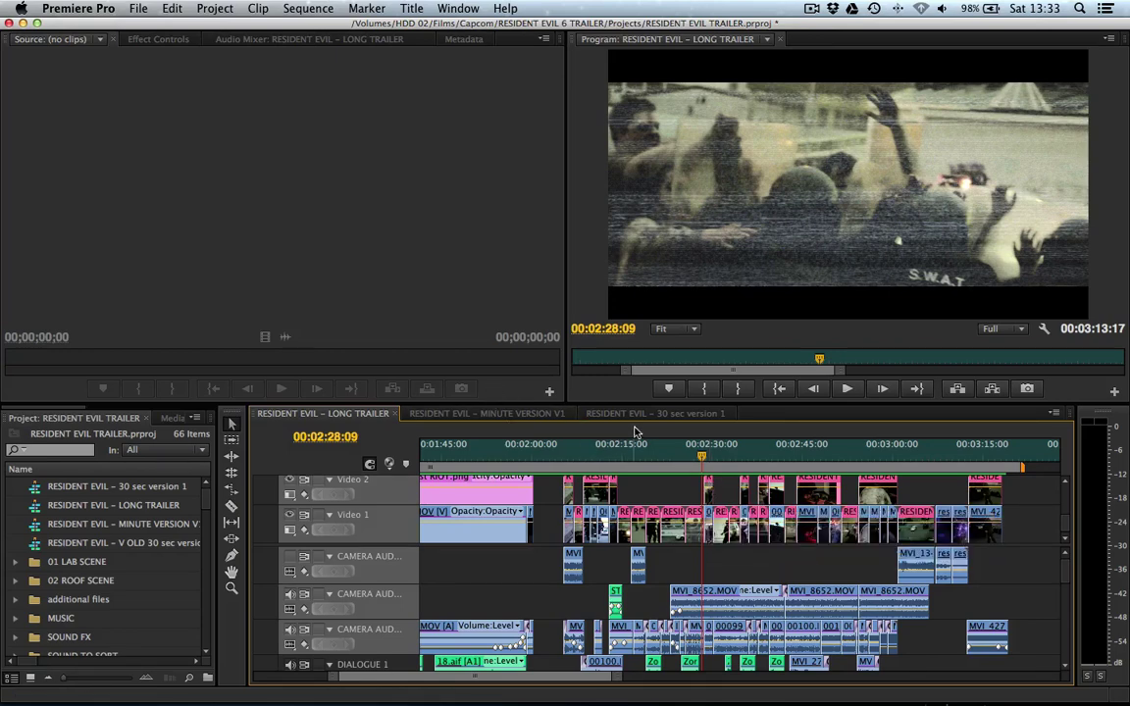
- Step the long trailer through the riot shield and police shots to 00:02:48:21
drag(702, 456, 708, 457)
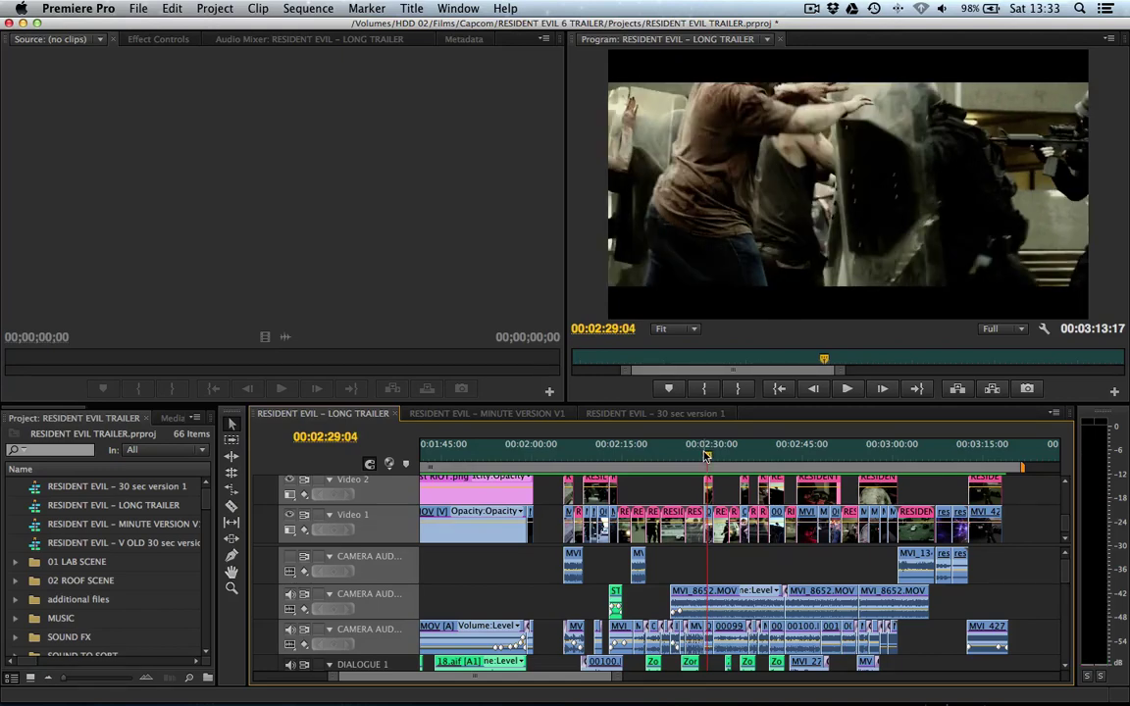
drag(707, 457, 713, 458)
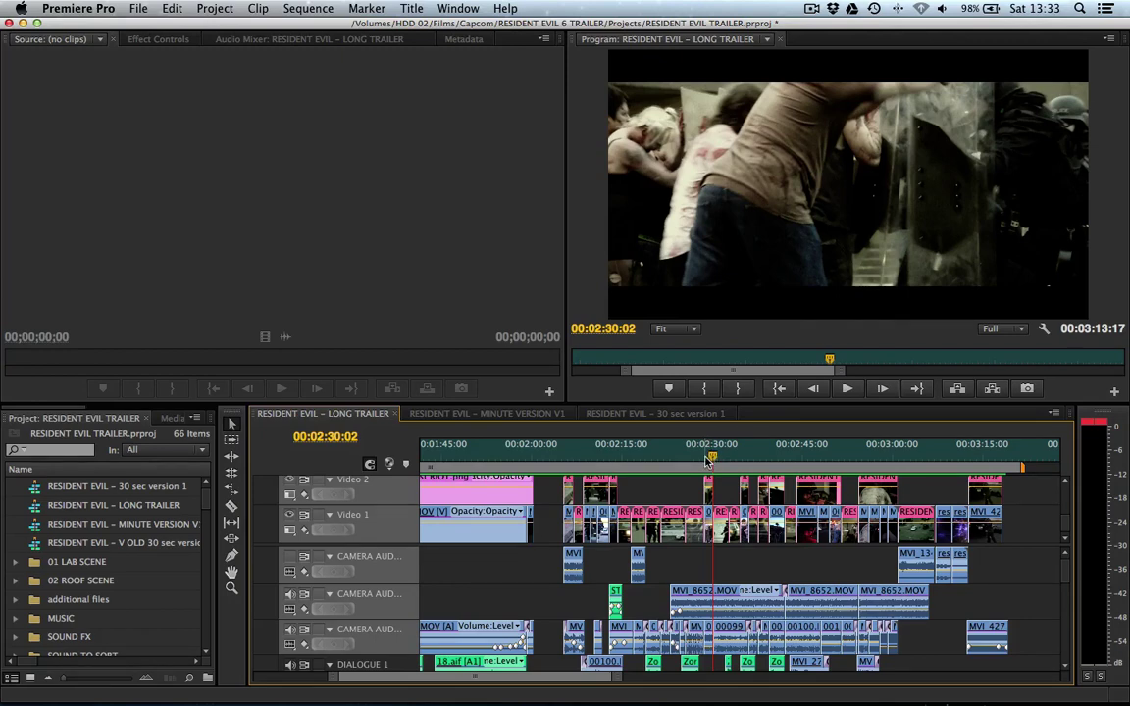
mouse_move(709, 458)
mouse_down()
mouse_move(743, 458)
mouse_move(727, 464)
mouse_up()
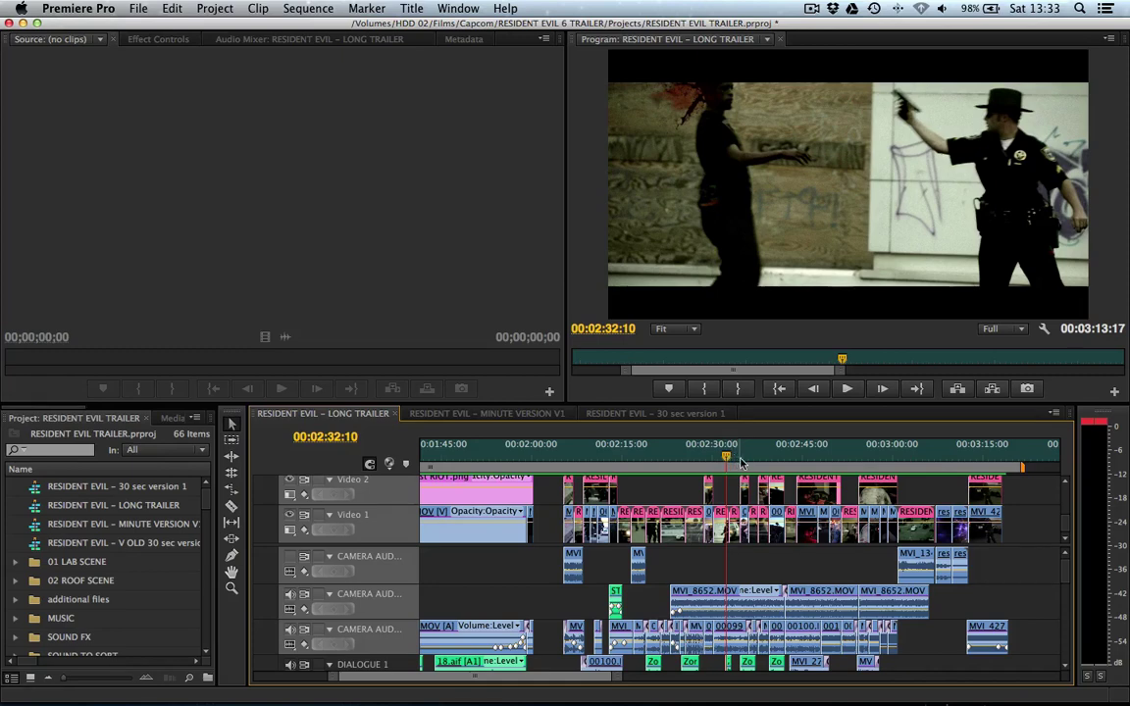
drag(742, 461, 769, 469)
click(808, 469)
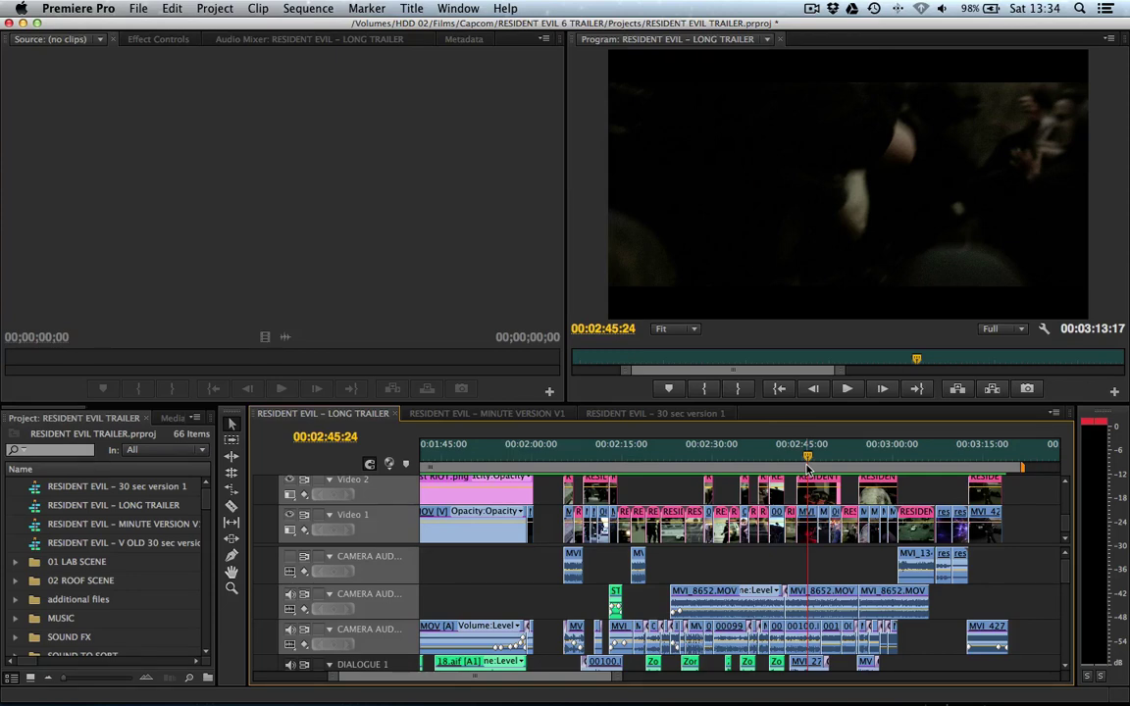
drag(808, 467, 828, 463)
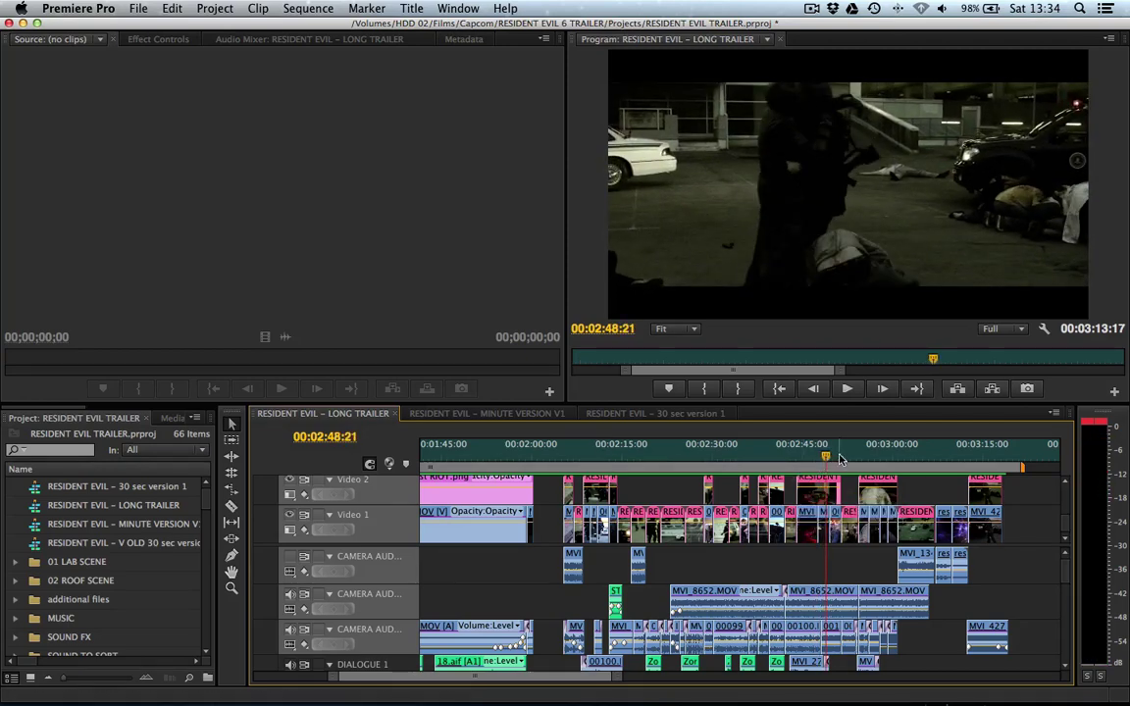
- Scrub the LONG TRAILER sequence from 00:02:45:24 back to 00:02:05:01
click(807, 461)
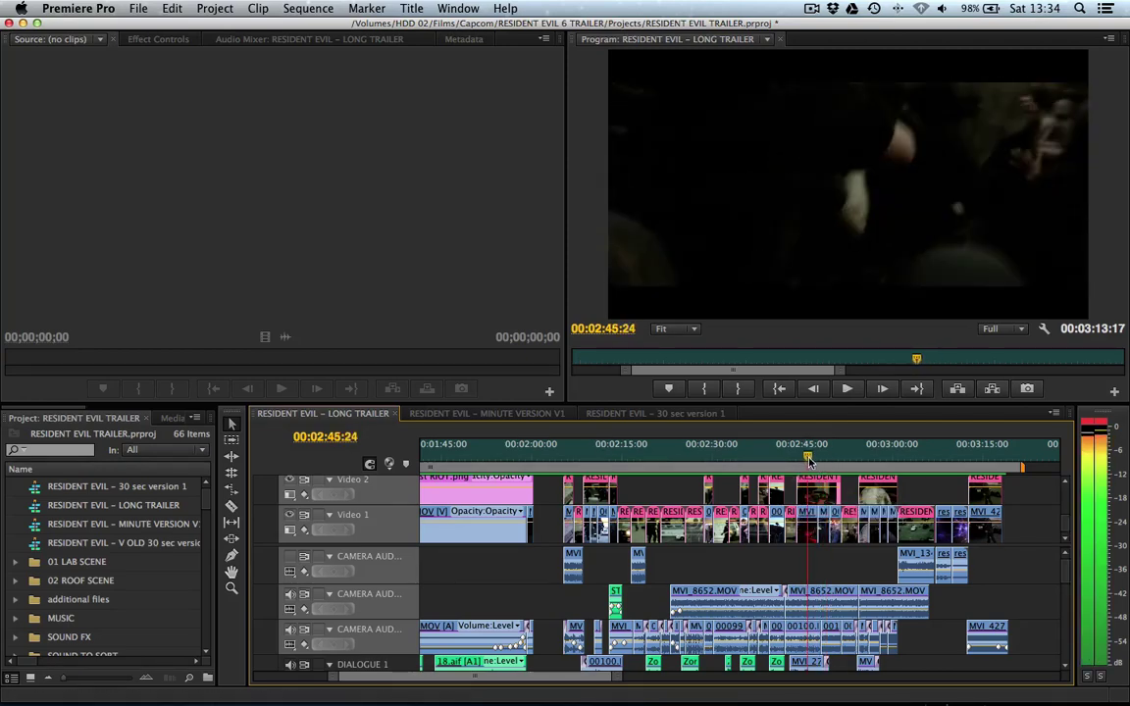
click(565, 461)
drag(565, 461, 561, 461)
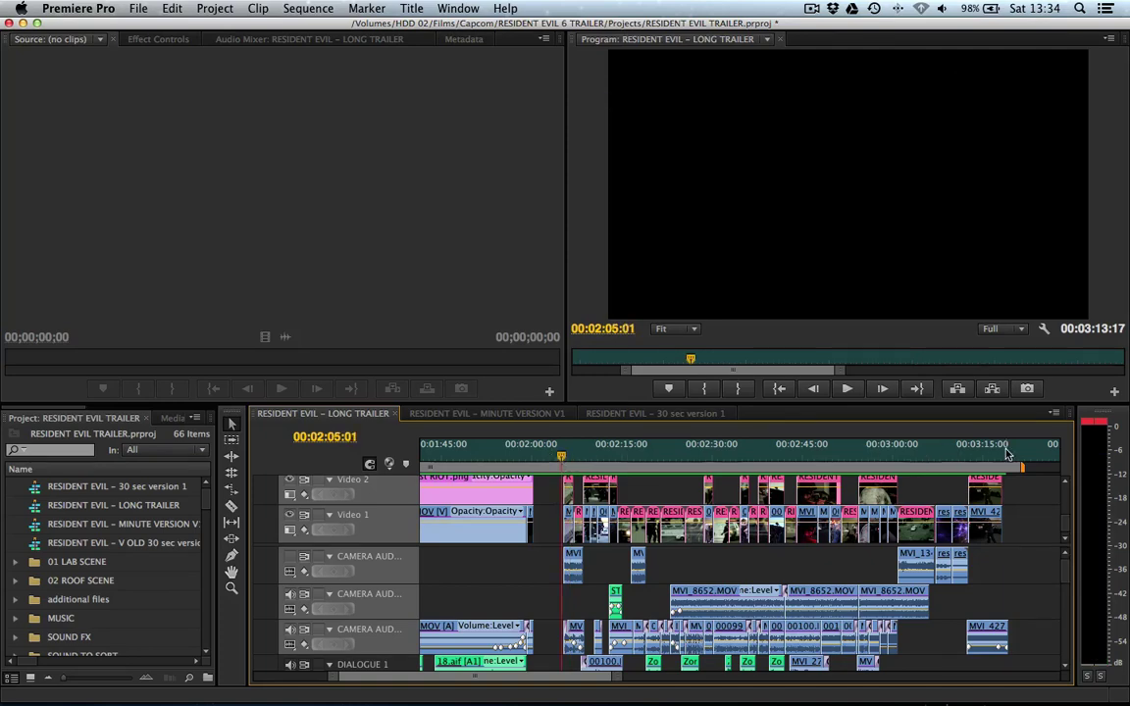
- In MINUTE VERSION V1, jump from 00:00:41:23 to about 1:11 and play, then return to LONG TRAILER
click(493, 413)
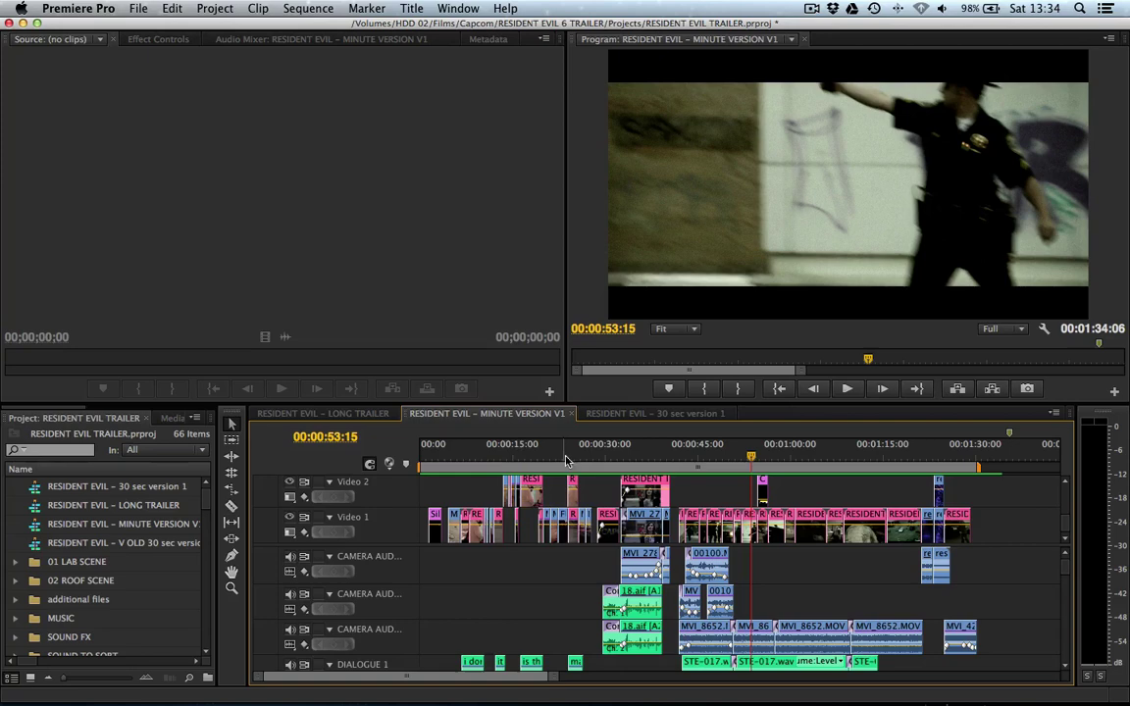
click(678, 456)
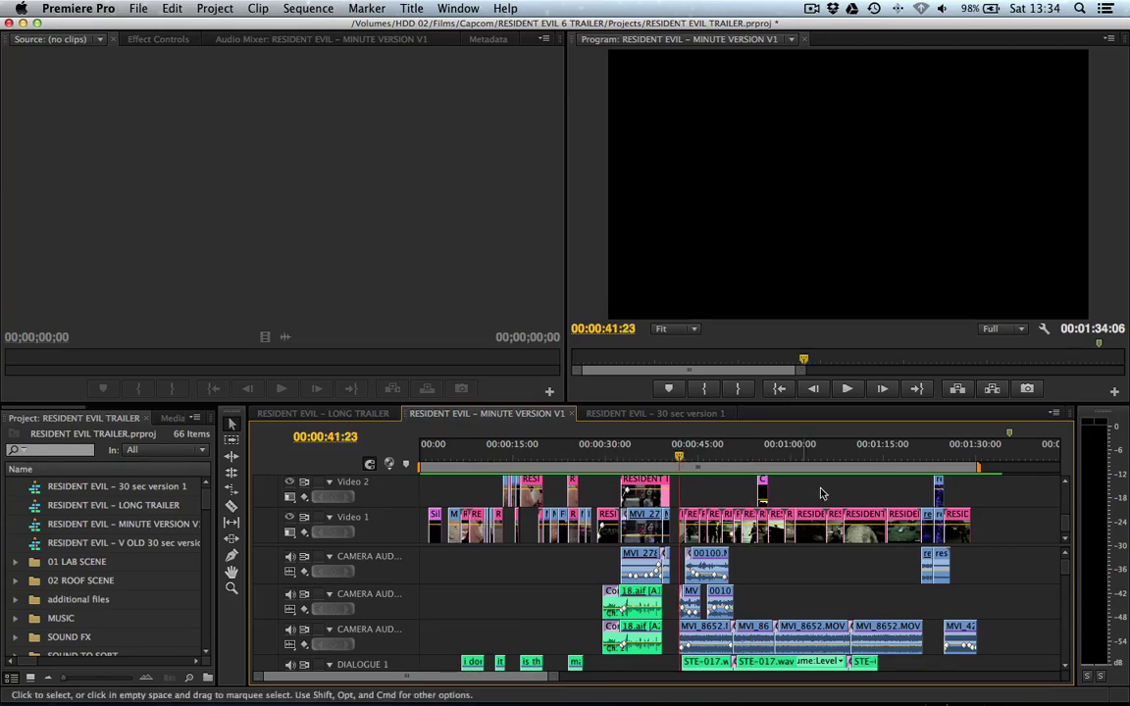
click(861, 453)
key(space)
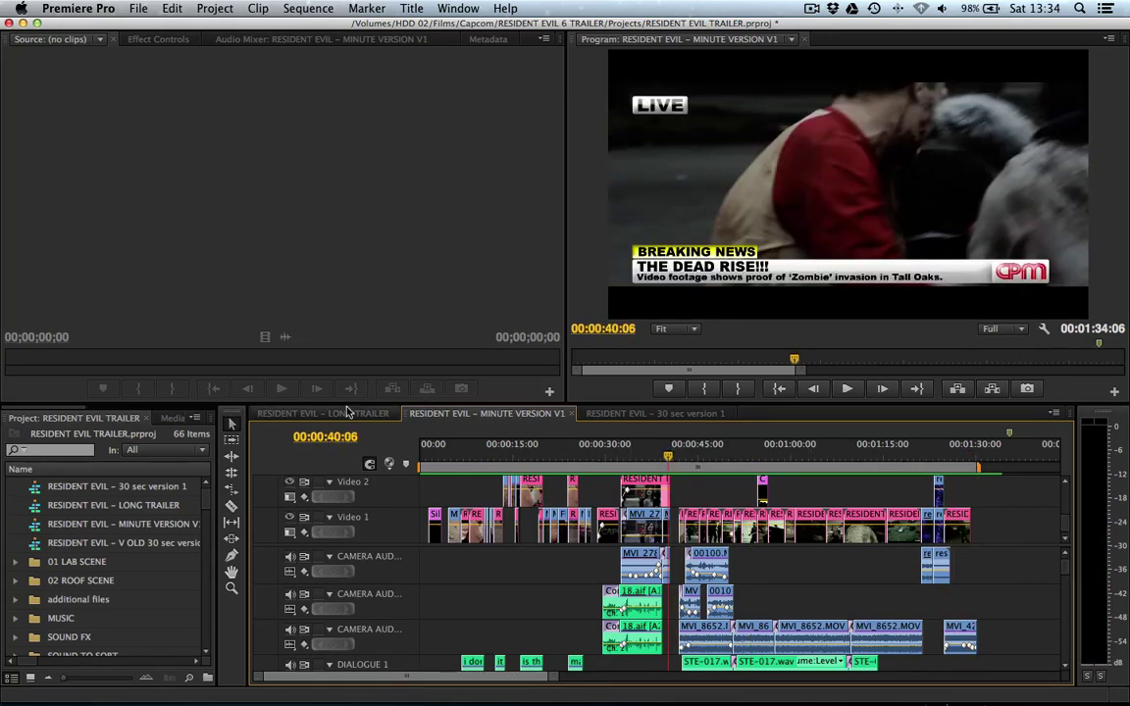
click(323, 413)
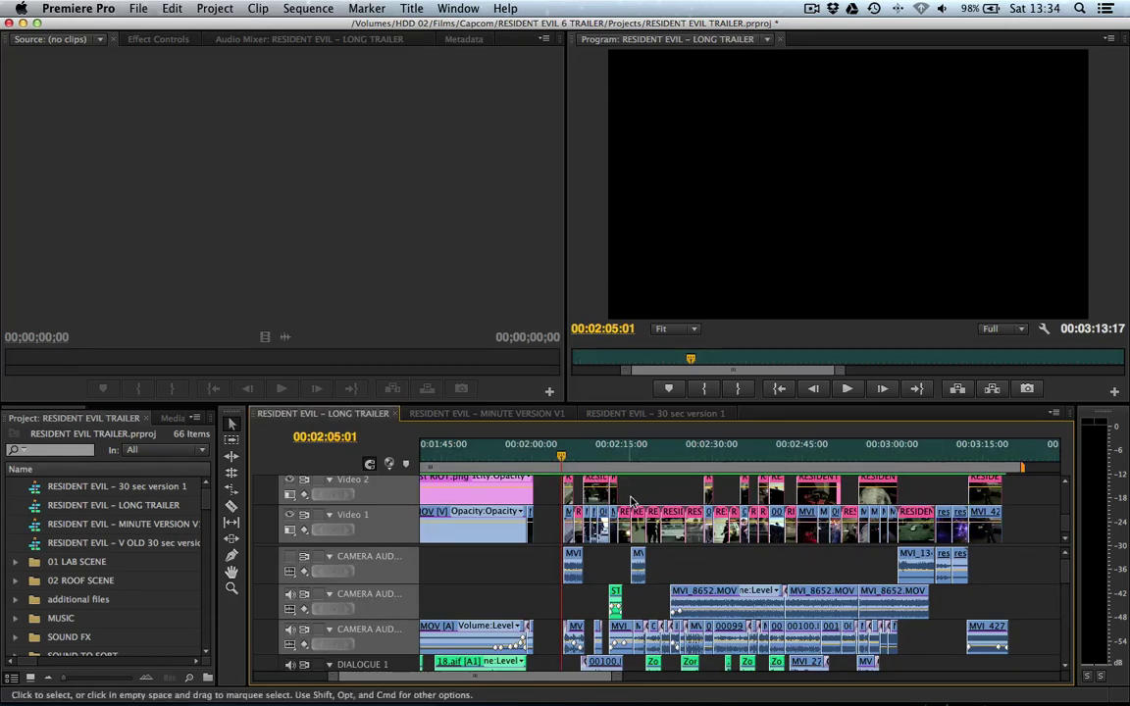
- Scrub MINUTE VERSION V1 from the 00:00:43:08 FBI truck shot to 1:12, playing to the No Hope Left title
click(481, 414)
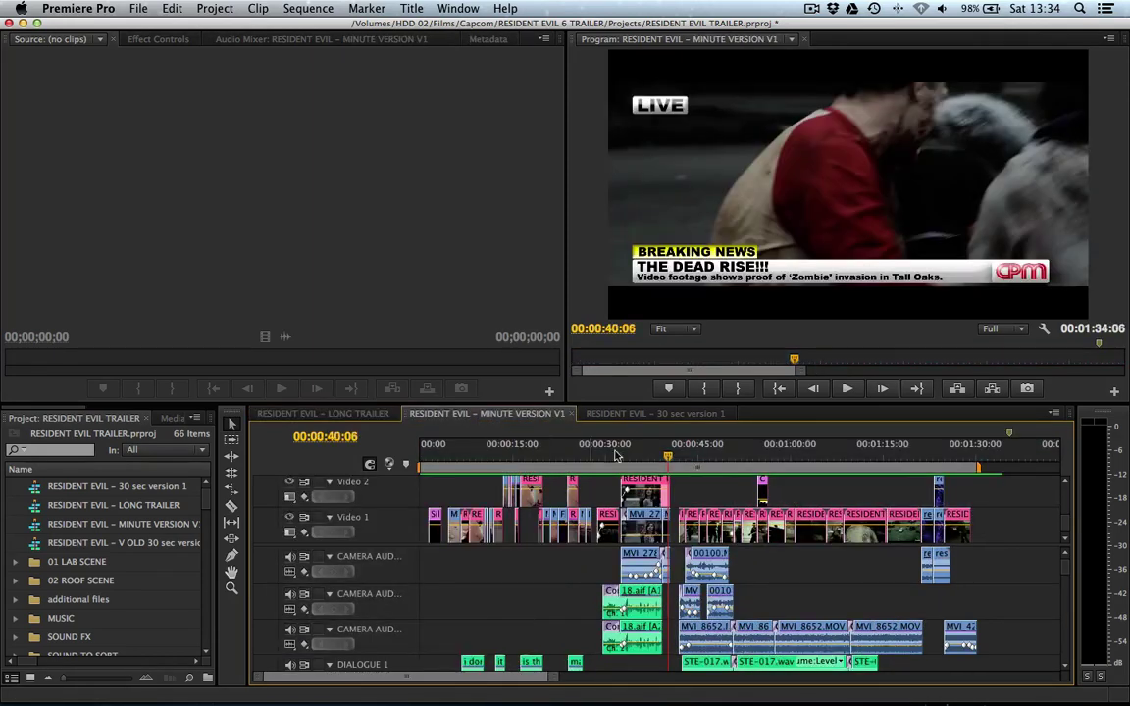
drag(671, 455, 699, 455)
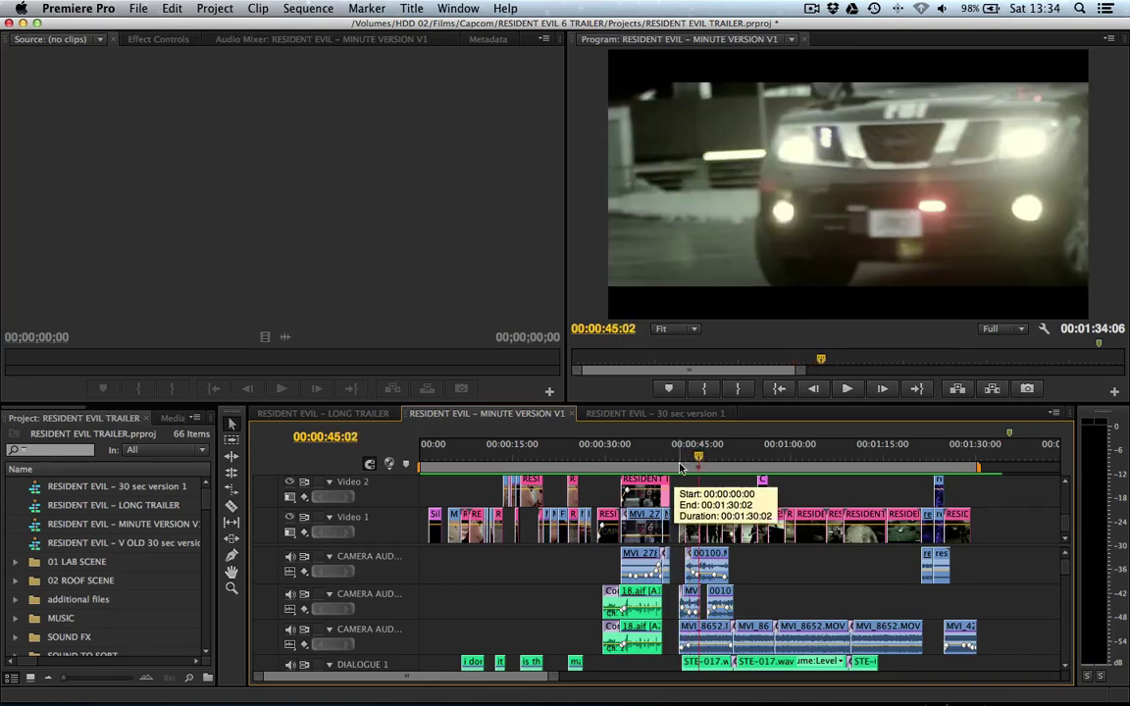
click(688, 457)
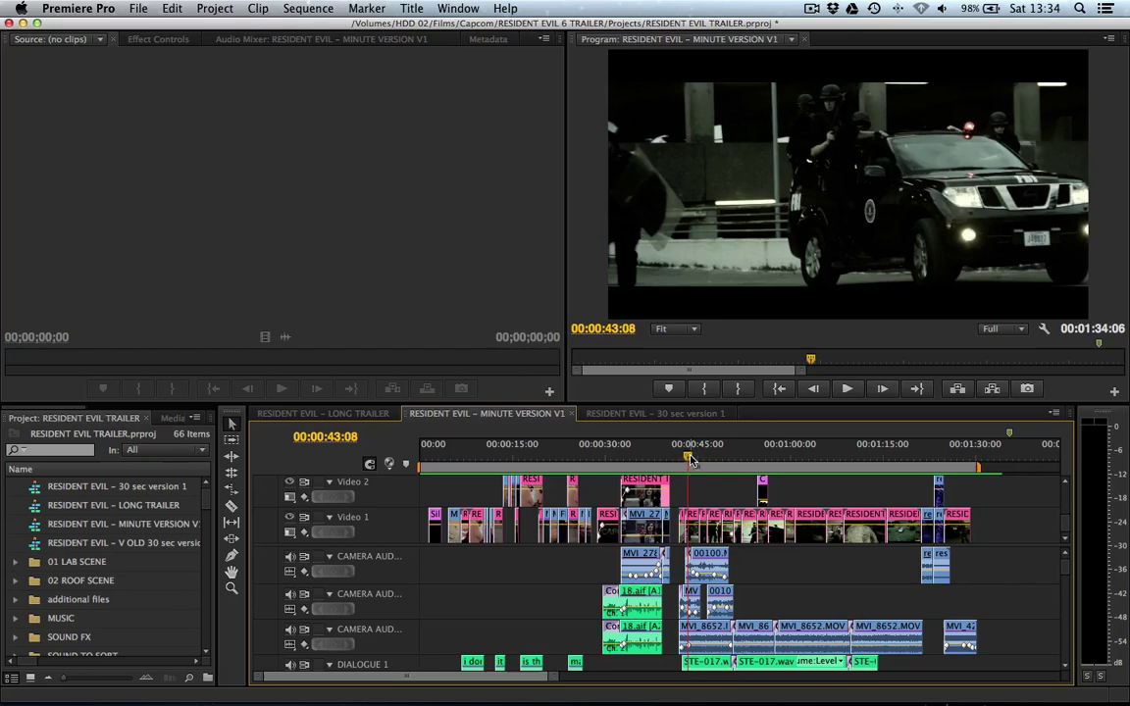
drag(689, 460, 776, 461)
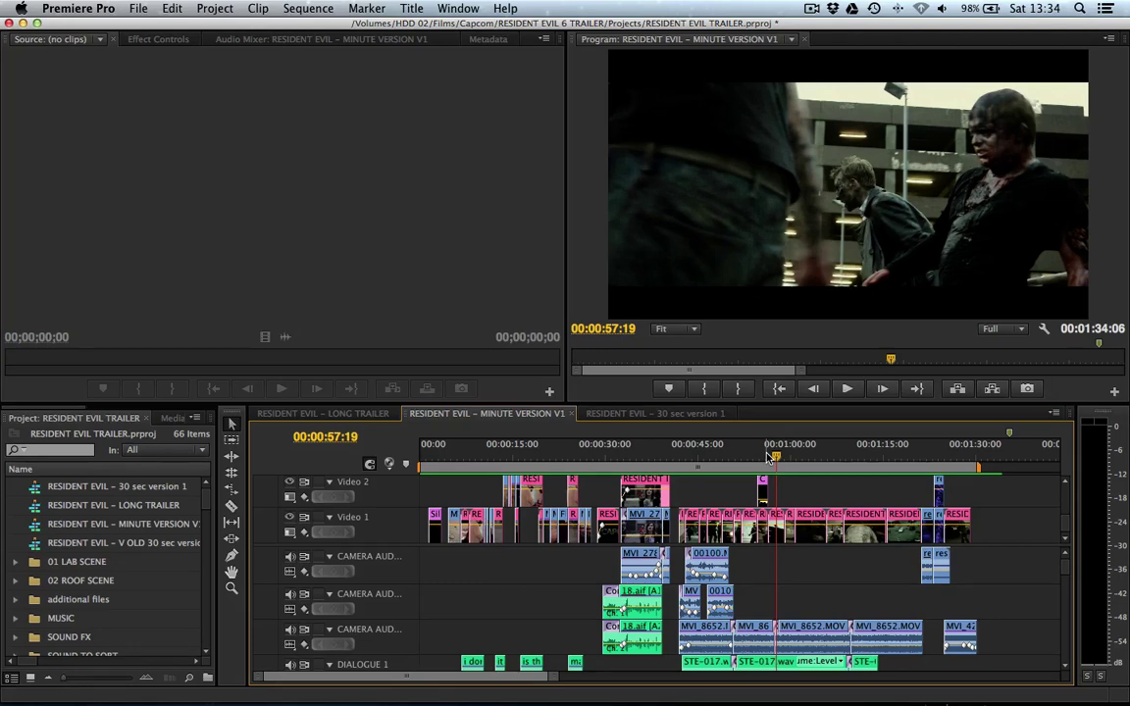
drag(770, 456, 807, 464)
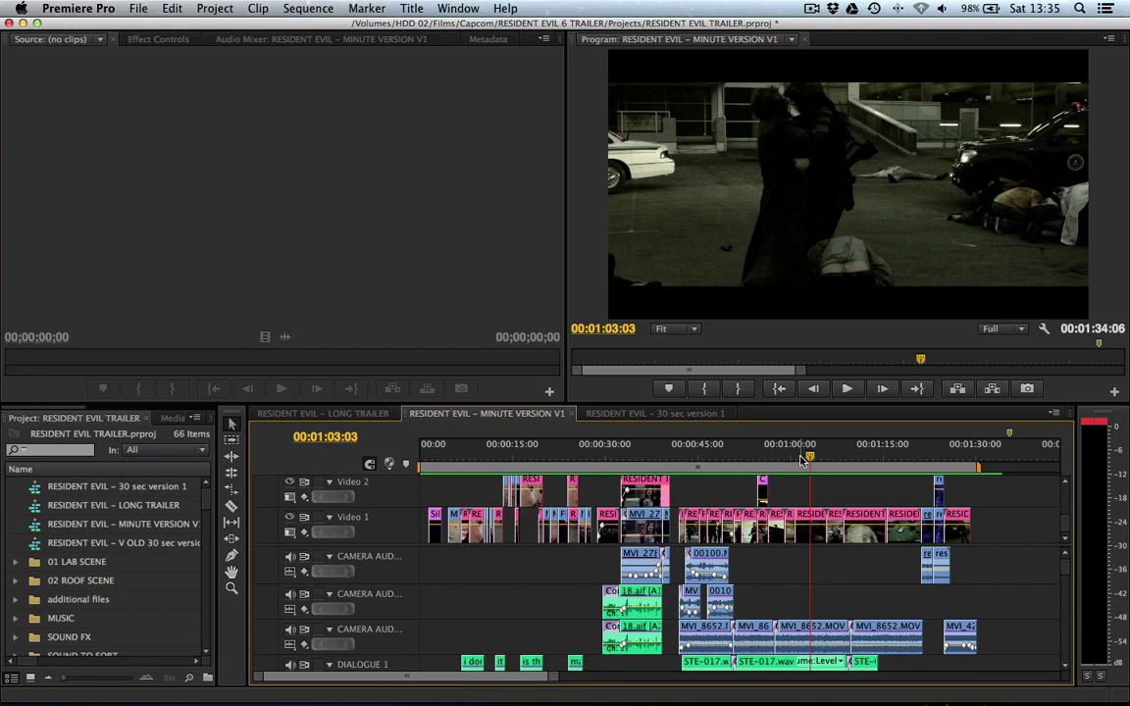
drag(849, 458, 883, 457)
key(space)
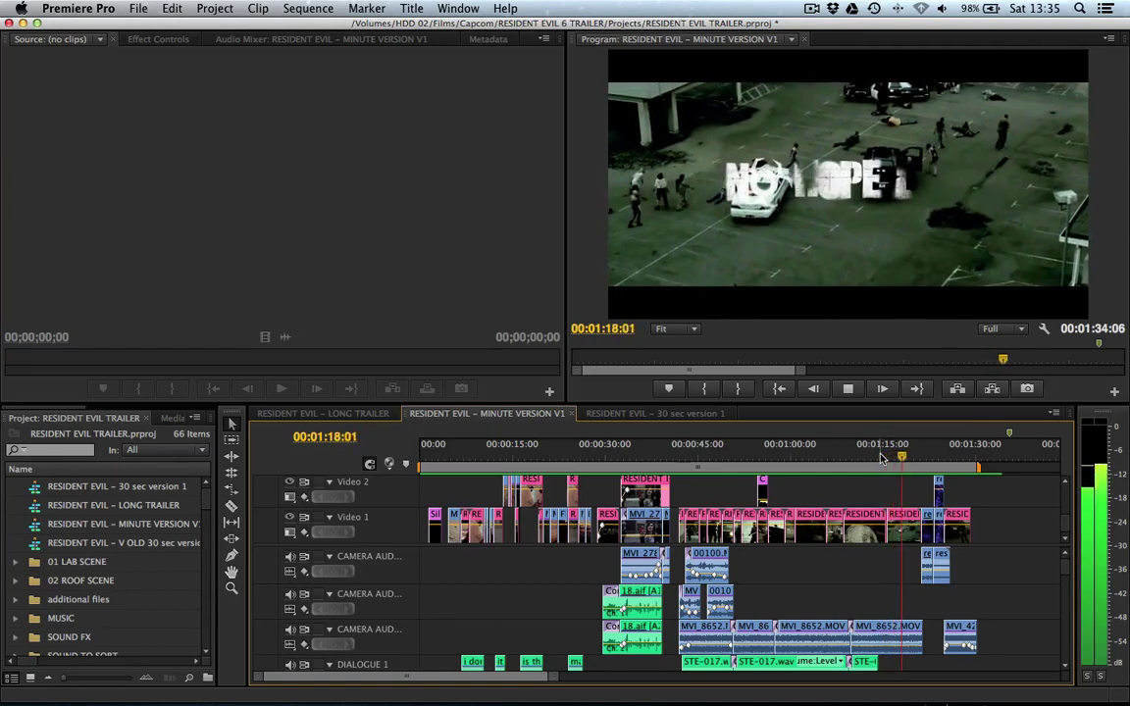
key(space)
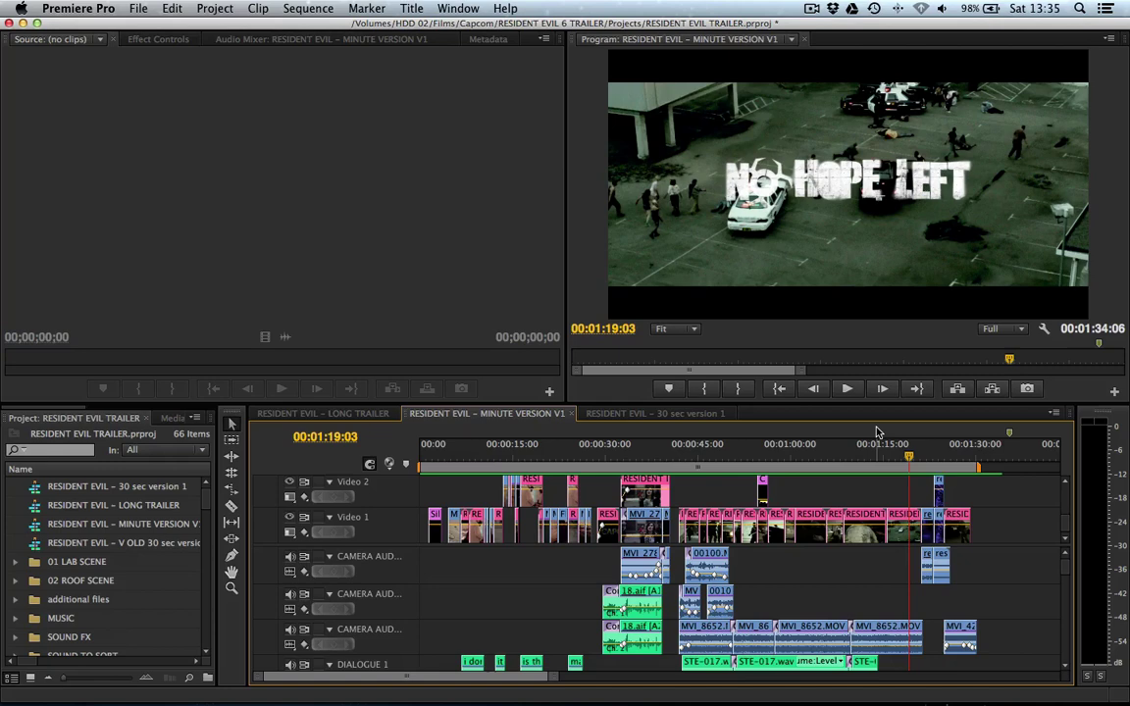
- Cue the LONG TRAILER on its 00:03:03:20 title shot and save the project
click(348, 413)
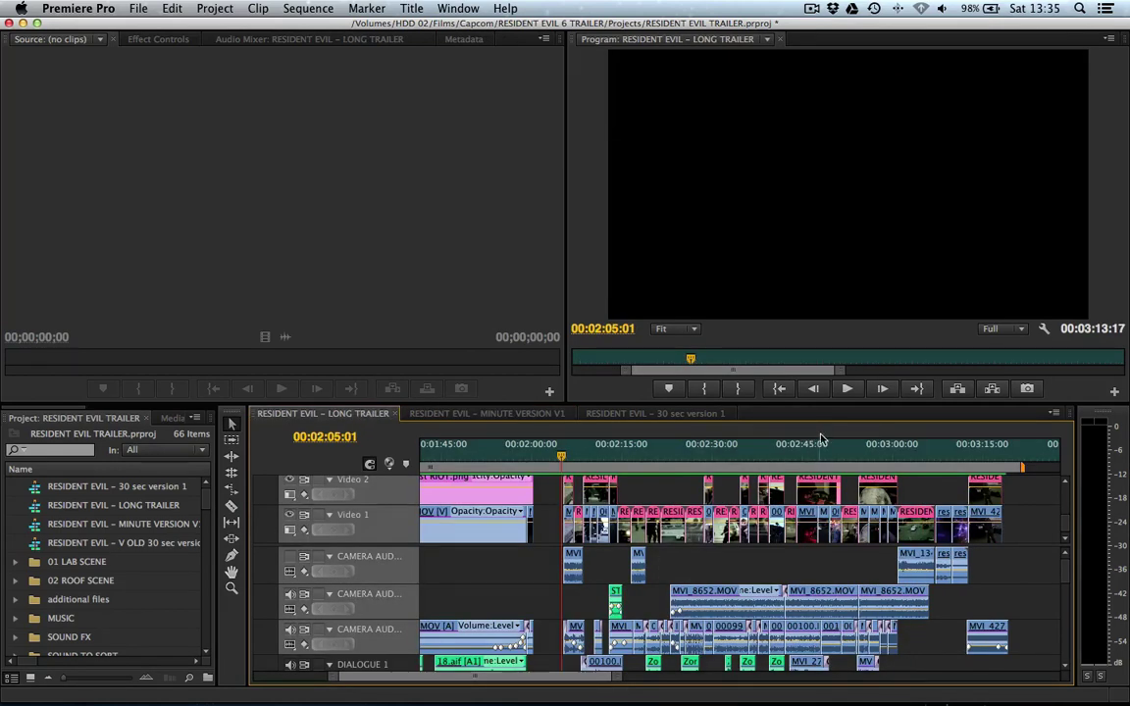
drag(912, 447, 915, 448)
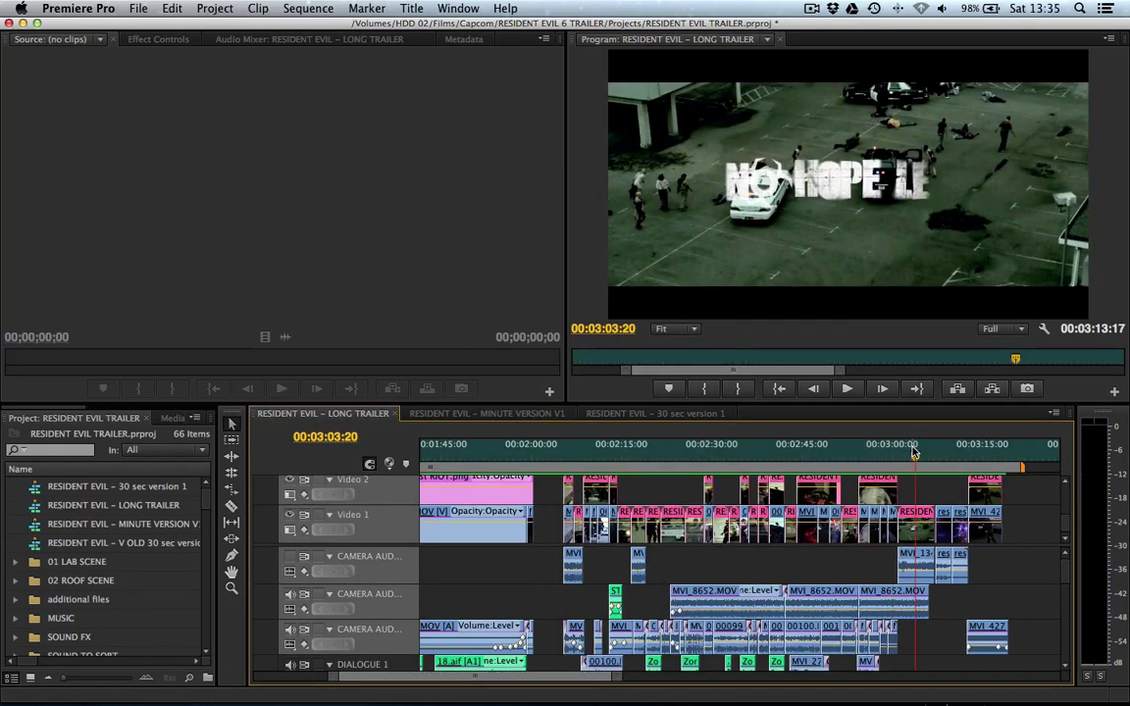
key(super+s)
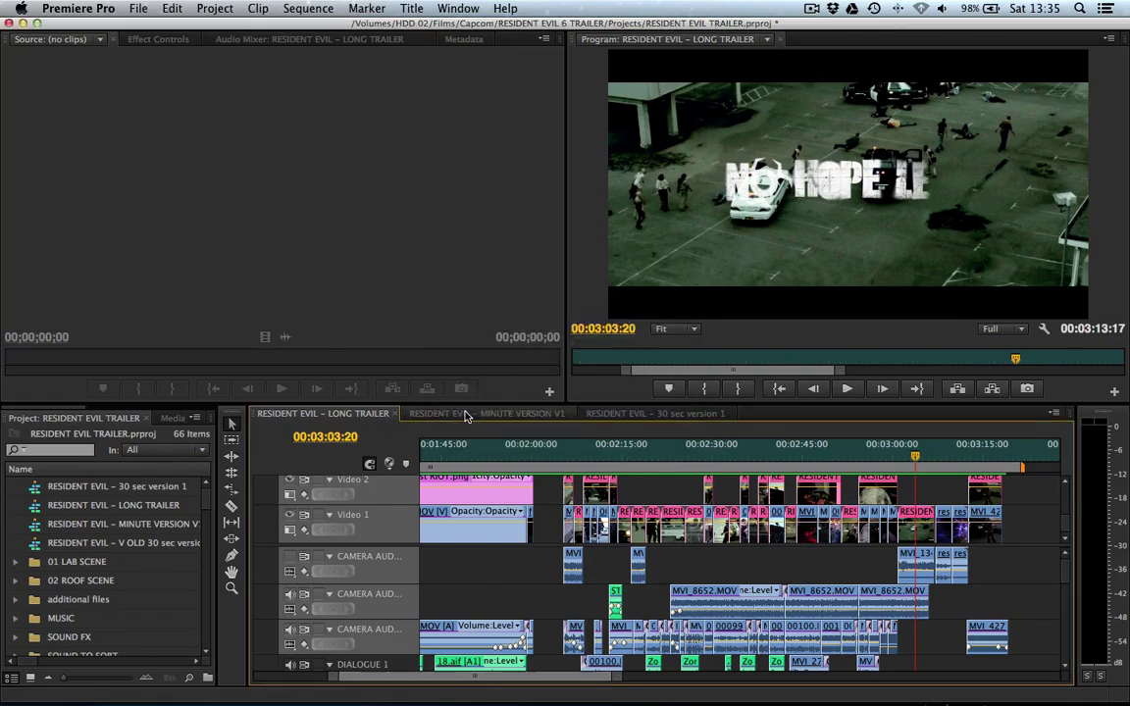
- Scrub MINUTE VERSION V1 from 00:01:18:09 ahead to about 1:25
click(467, 413)
click(900, 457)
drag(900, 457, 903, 458)
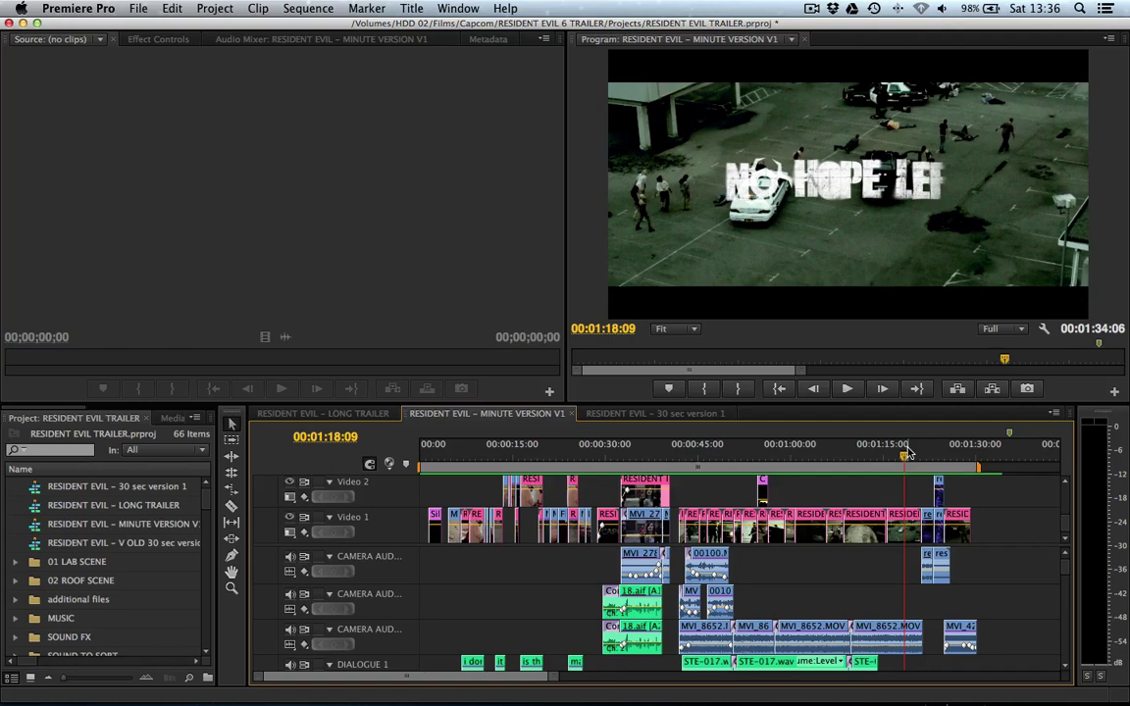
drag(909, 453, 961, 452)
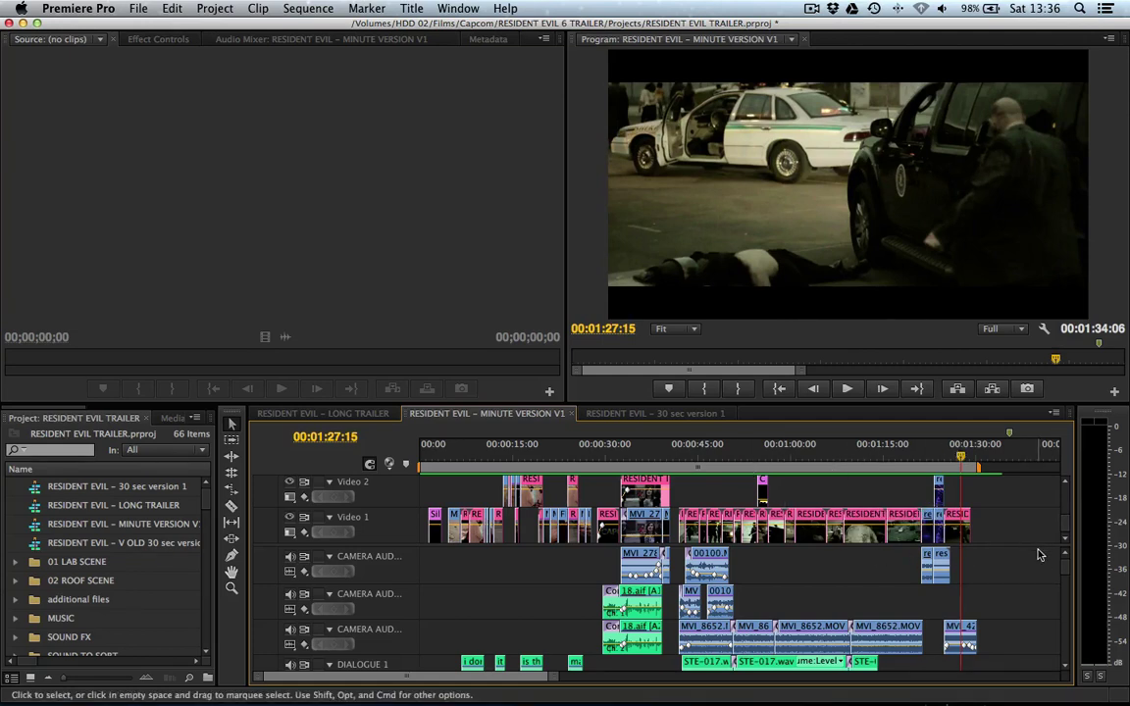
- Scroll the LONG TRAILER timeline right until its ending near 04:00 is visible
scroll(1035, 584, down, 1)
scroll(1035, 583, down, 3)
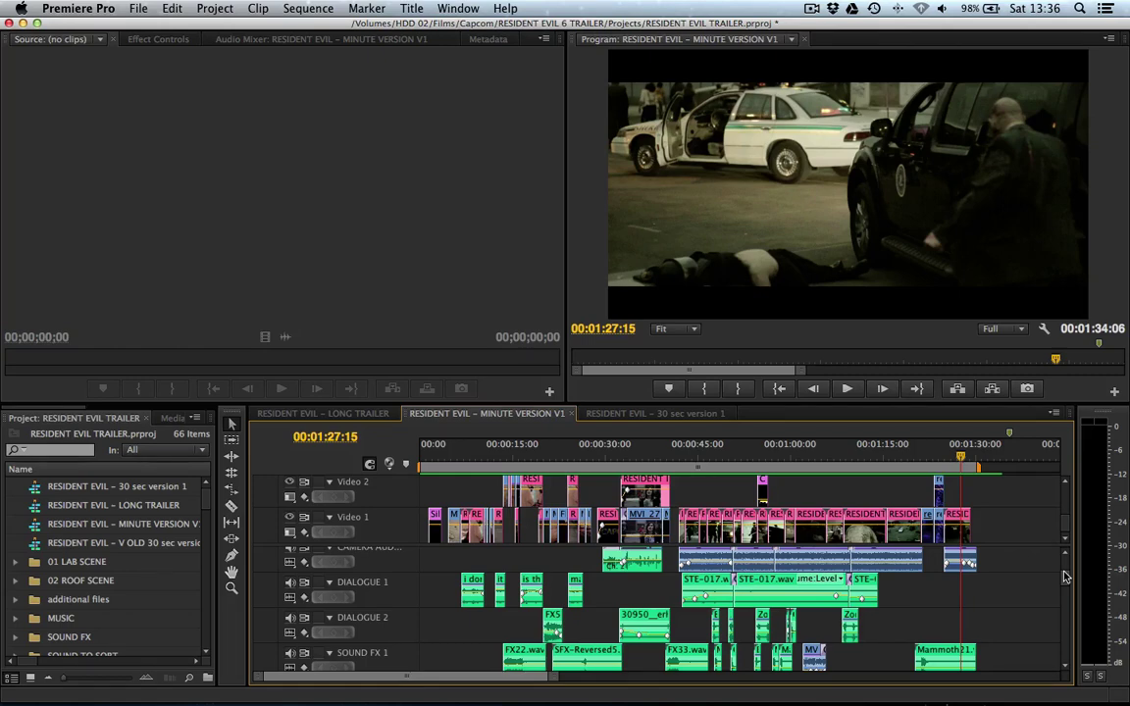
scroll(1064, 576, down, 5)
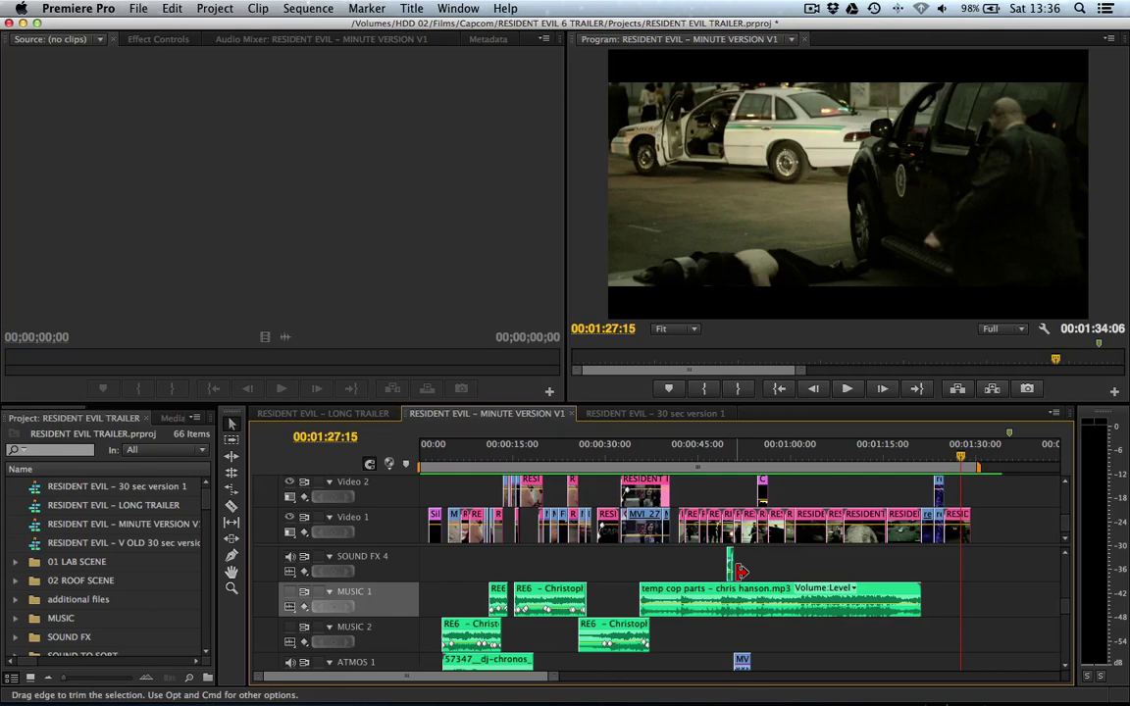
click(306, 413)
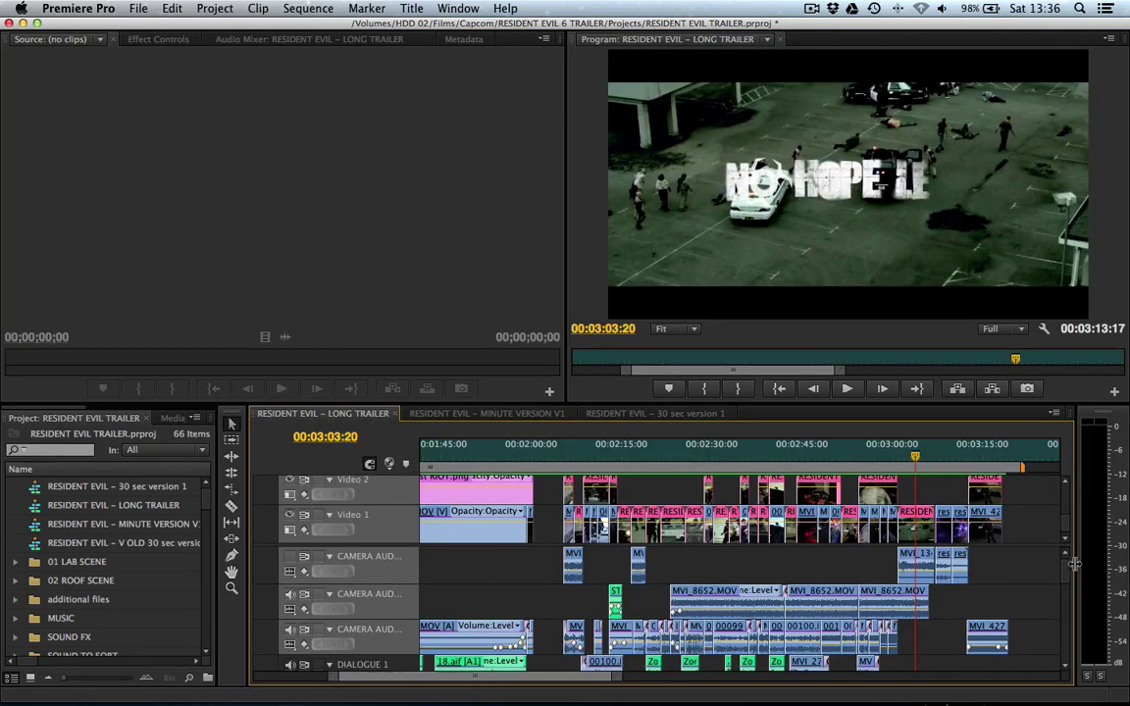
scroll(1069, 599, down, 8)
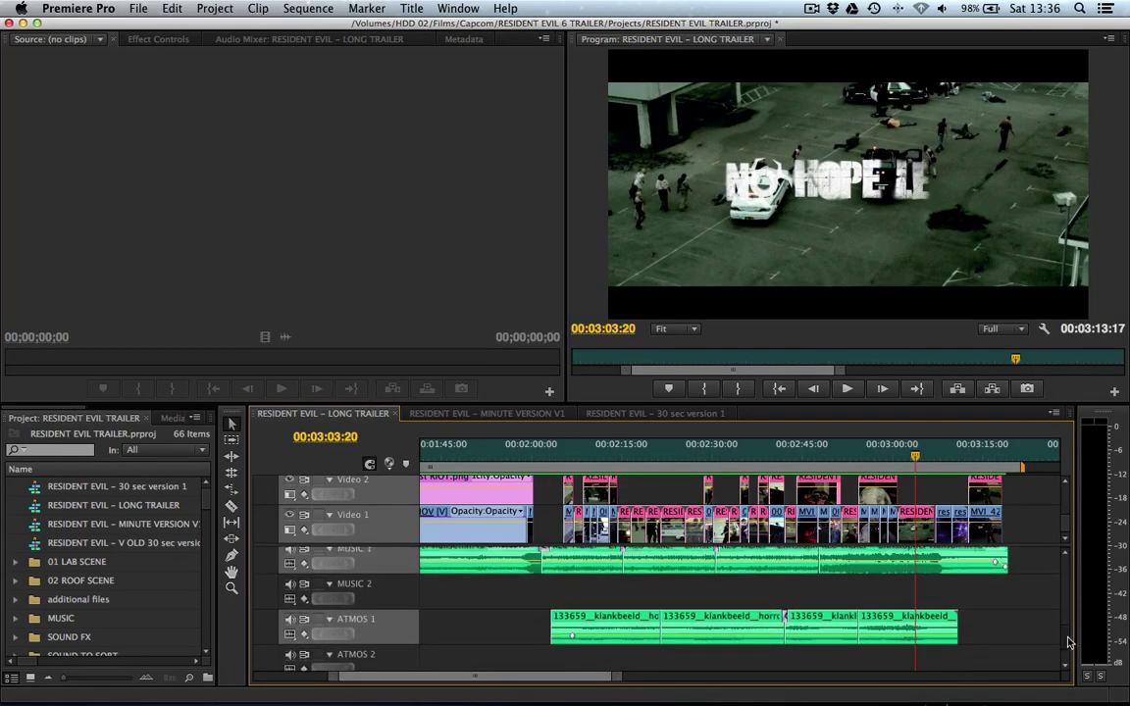
scroll(1069, 642, up, 1)
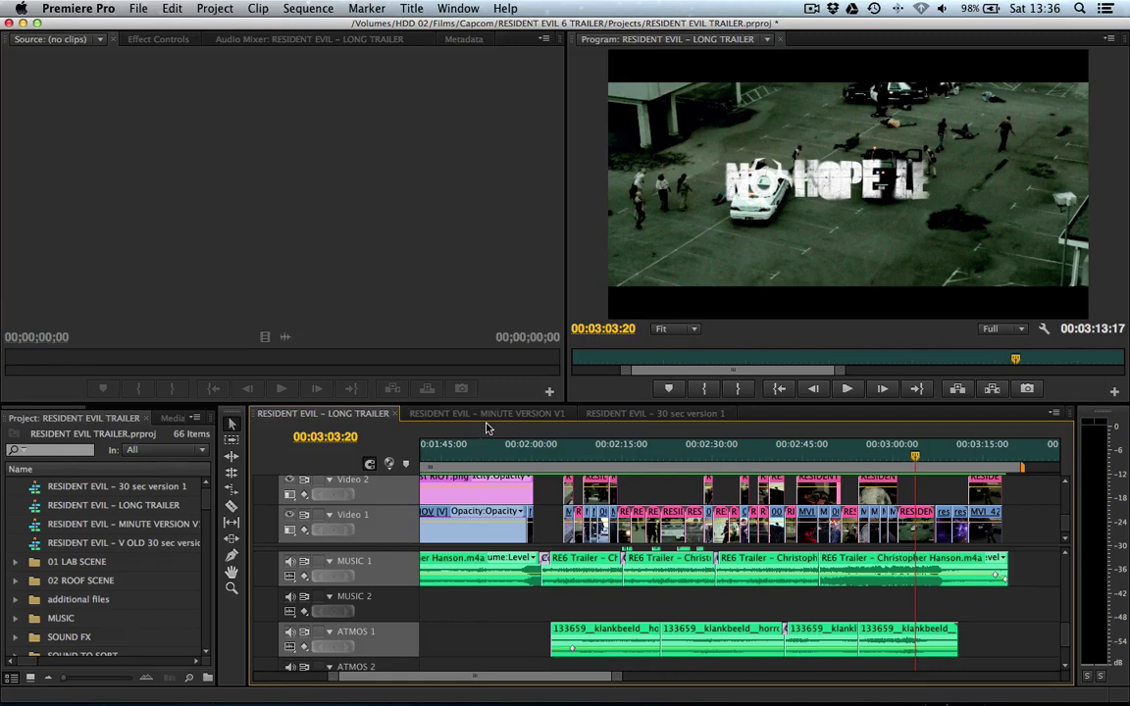
click(488, 413)
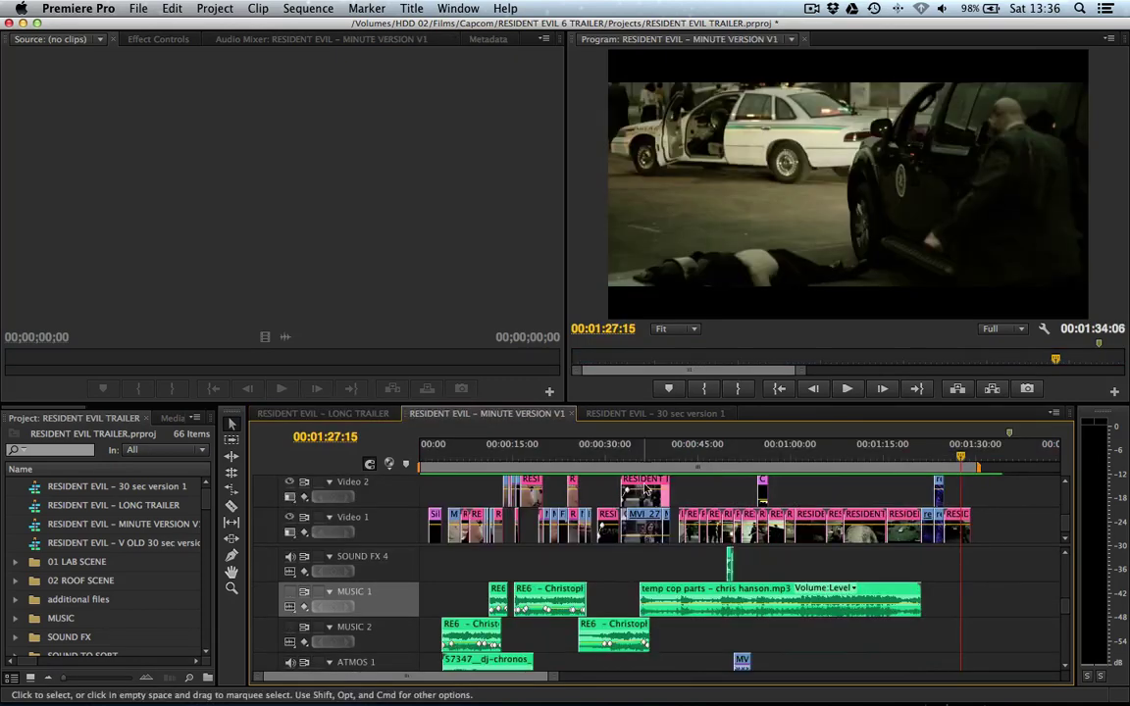
click(325, 413)
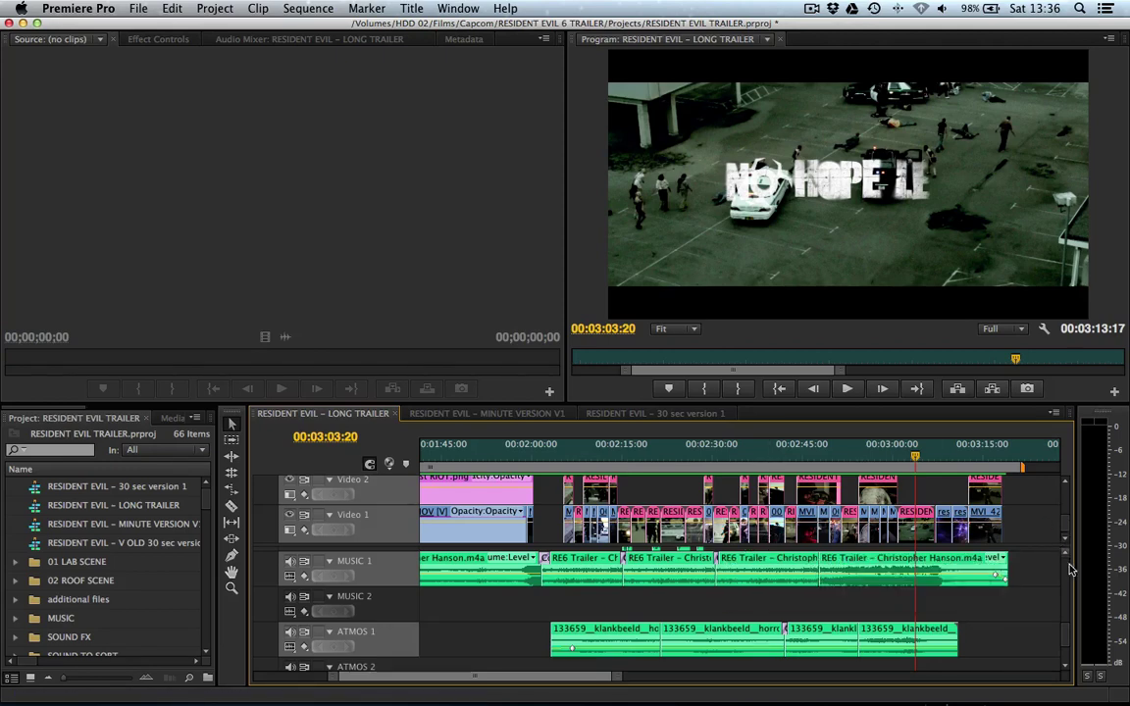
scroll(785, 609, up, 3)
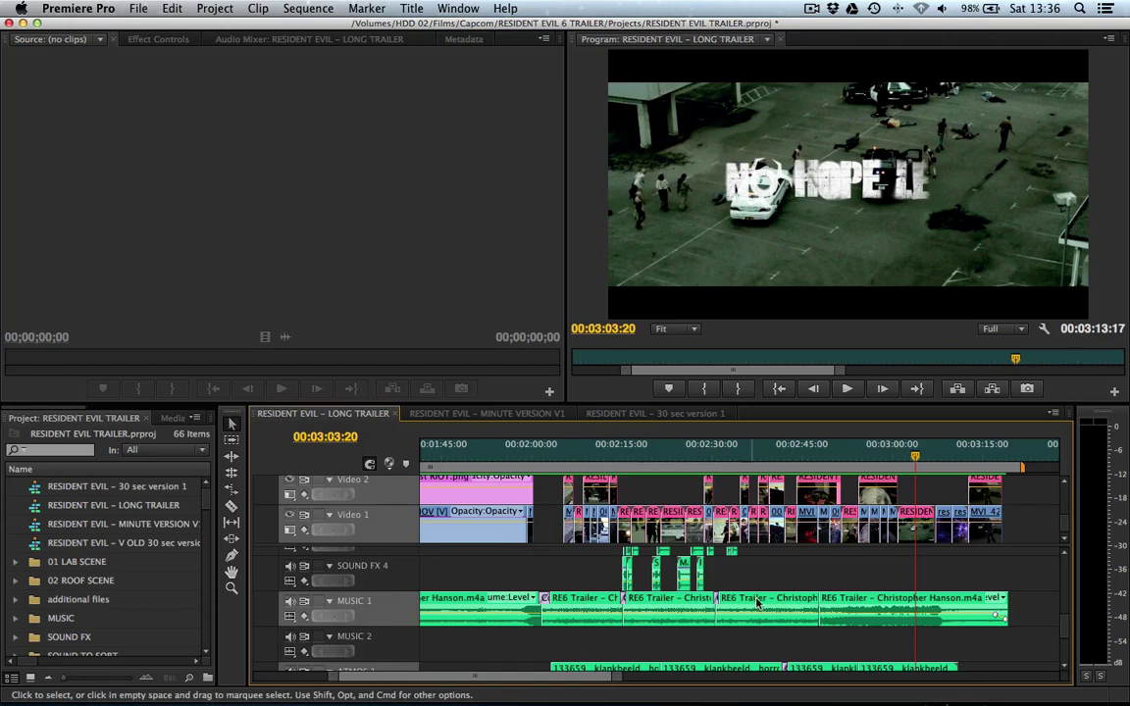
scroll(829, 601, left, 10)
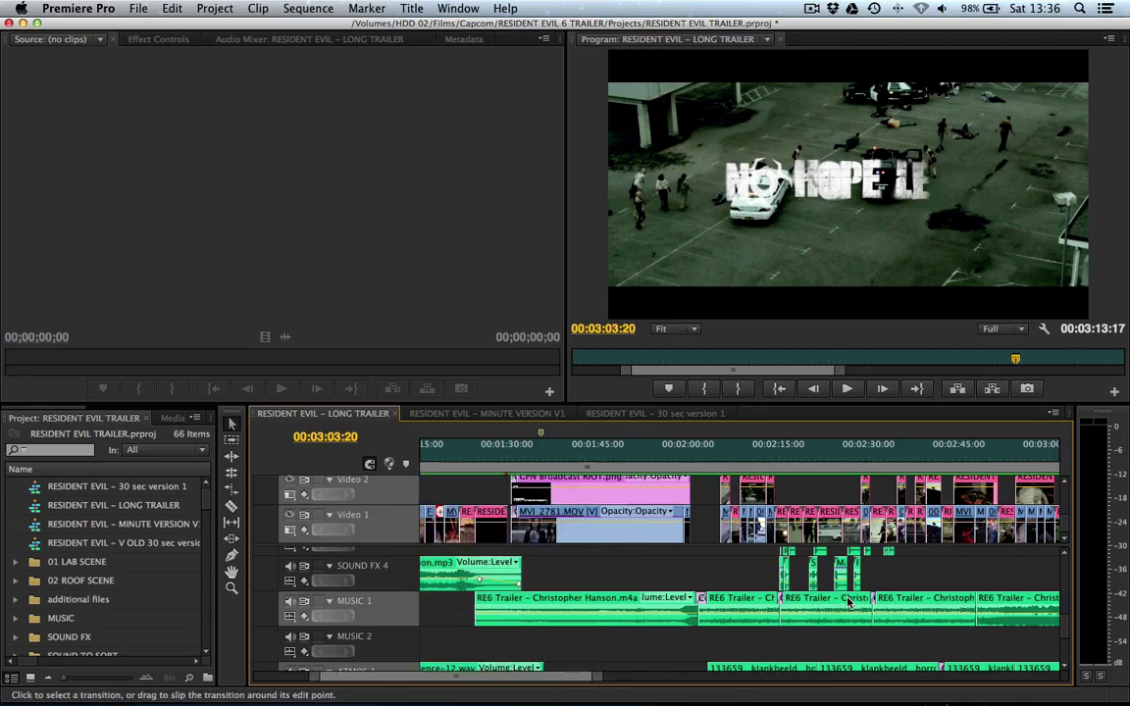
scroll(846, 601, left, 2)
scroll(846, 602, right, 18)
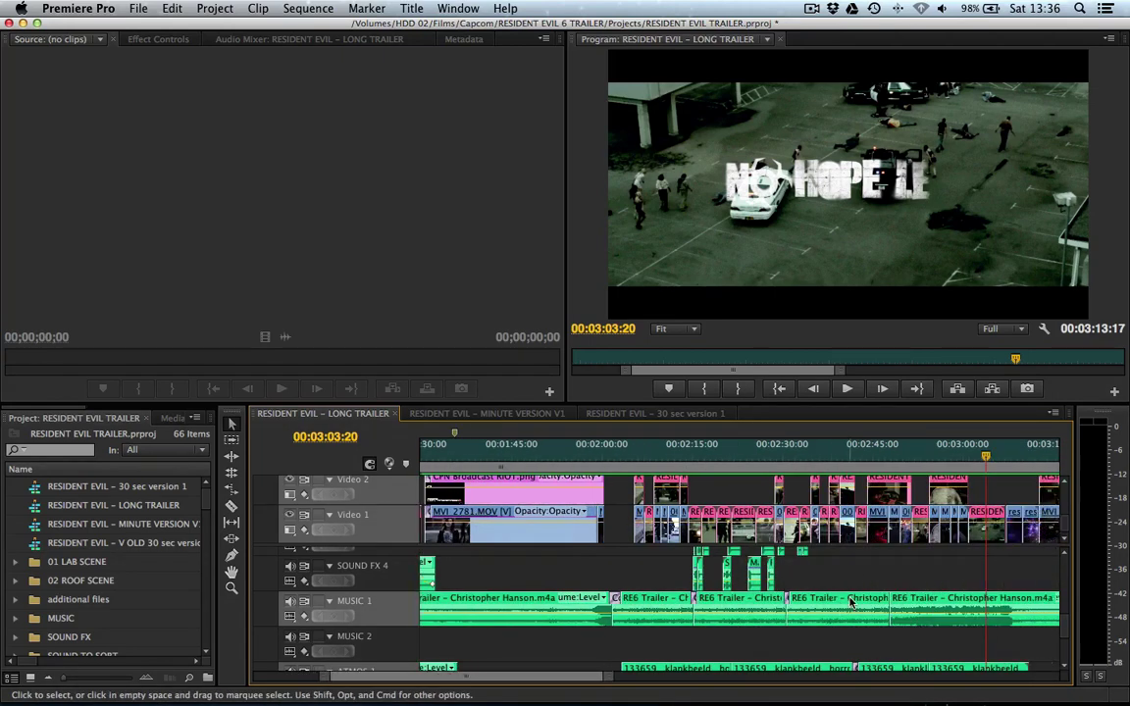
scroll(846, 601, right, 3)
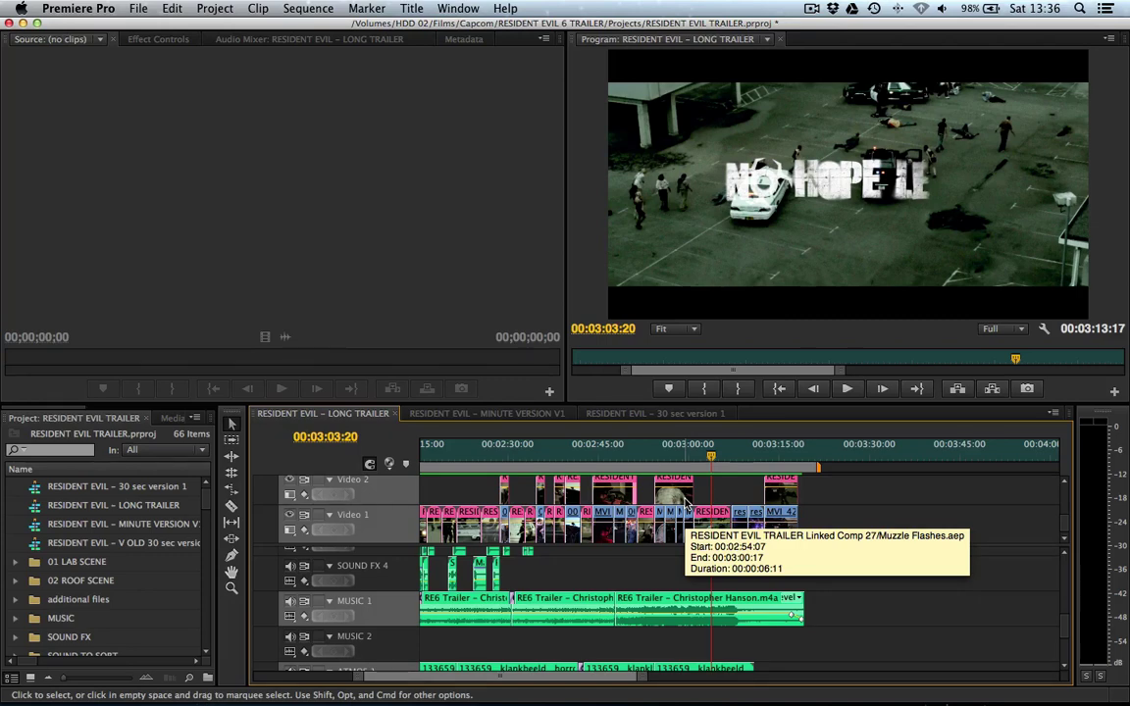
- Play the long trailer briefly from about 02:48, then return to MINUTE VERSION V1
mouse_move(611, 452)
mouse_down()
mouse_move(622, 452)
mouse_move(608, 453)
mouse_up()
key(space)
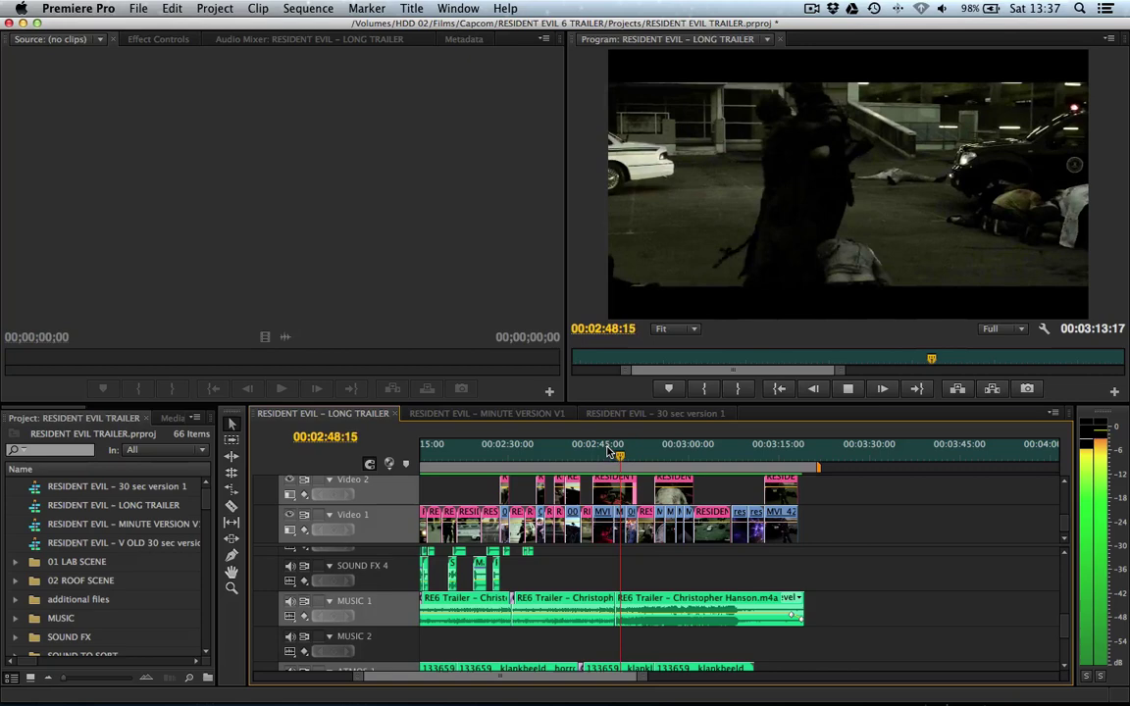
key(space)
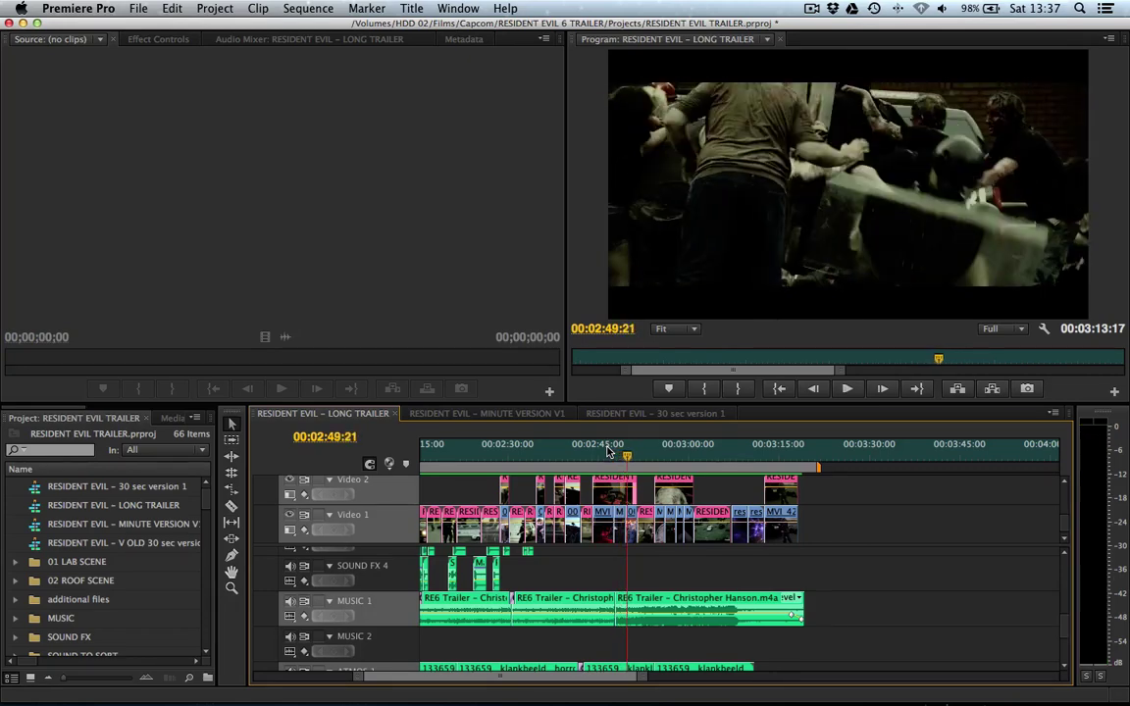
click(517, 416)
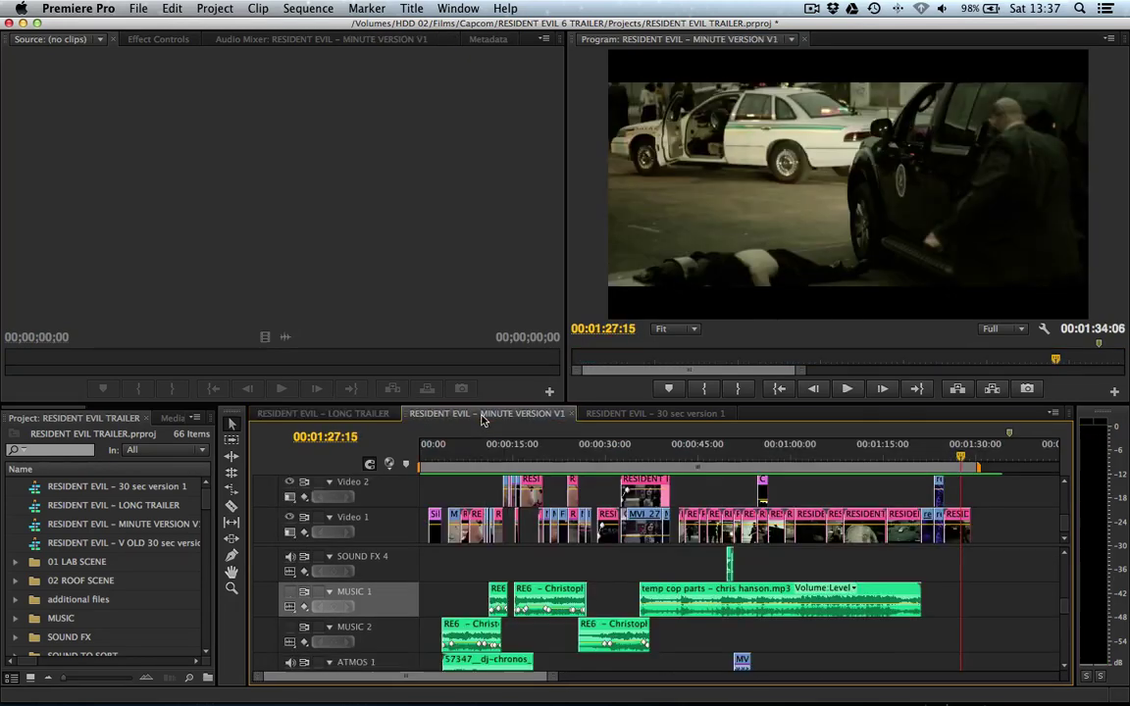
- Play the minute version briefly from around 01:01
click(739, 459)
drag(742, 467, 798, 464)
key(space)
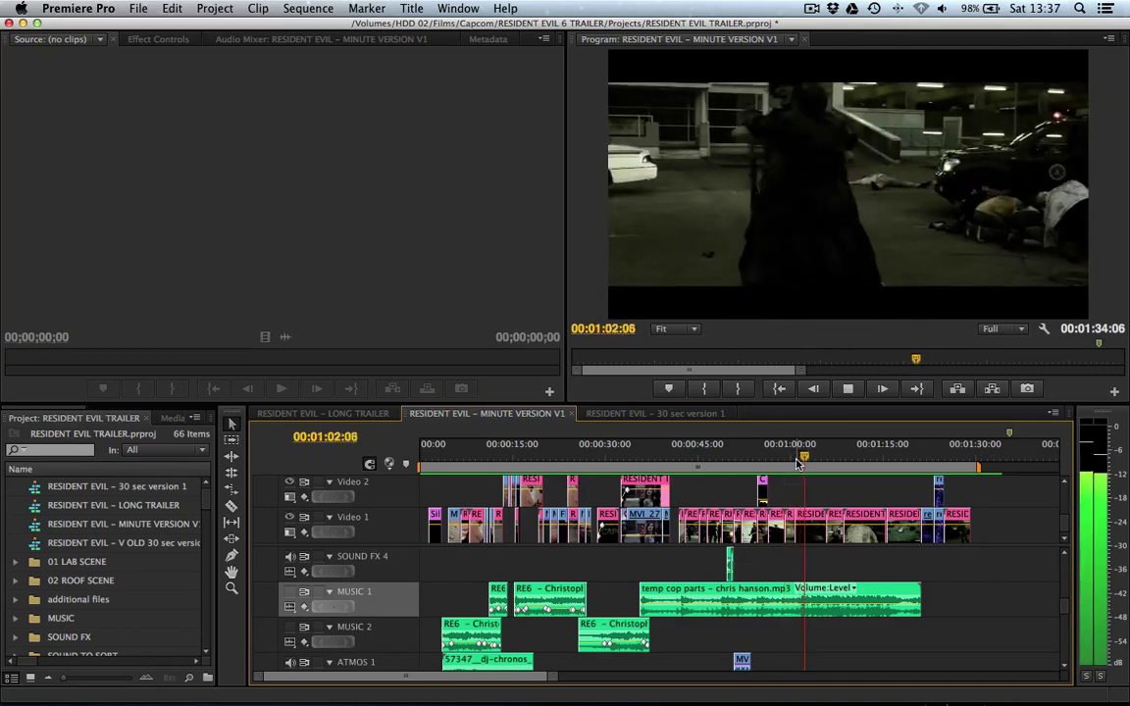
key(space)
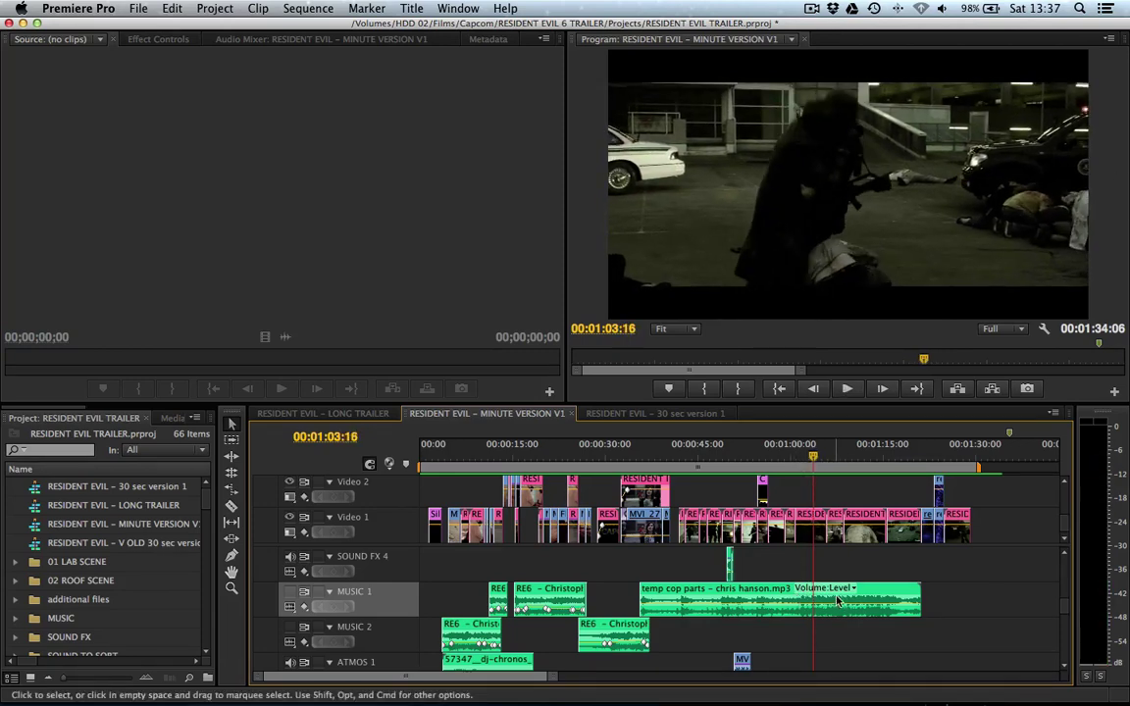
- Play the minute version's No Hope Left ending to about 01:28:13, then cue LONG TRAILER at 03:16
drag(834, 453, 957, 449)
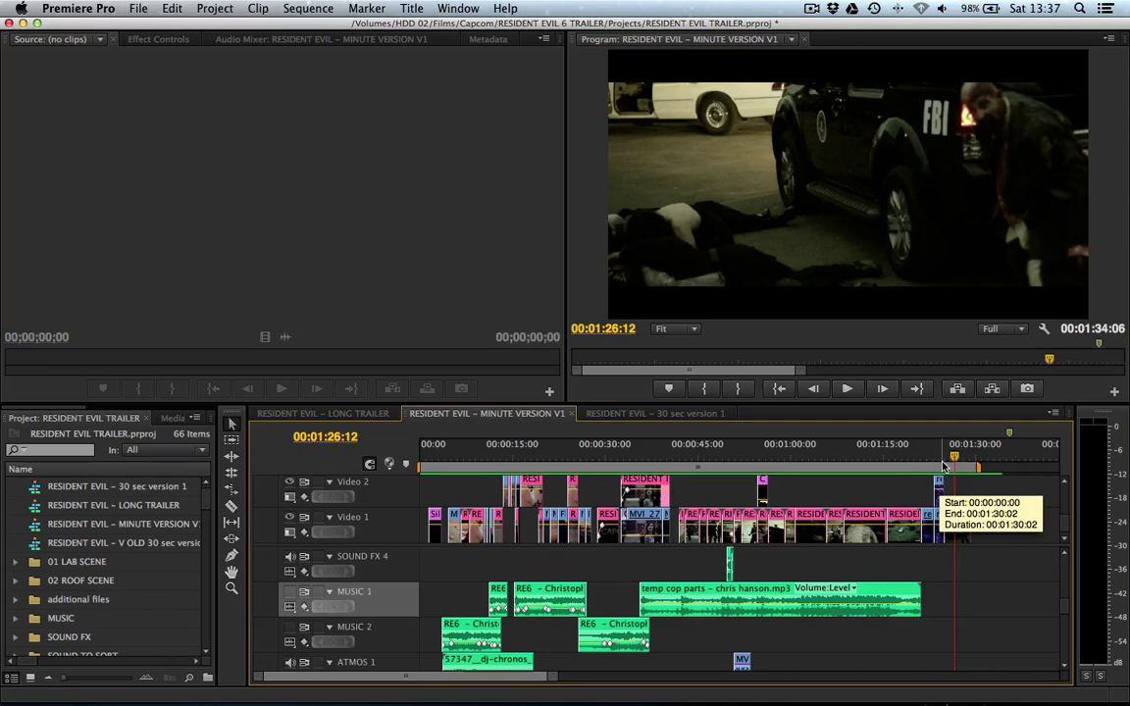
click(942, 465)
key(space)
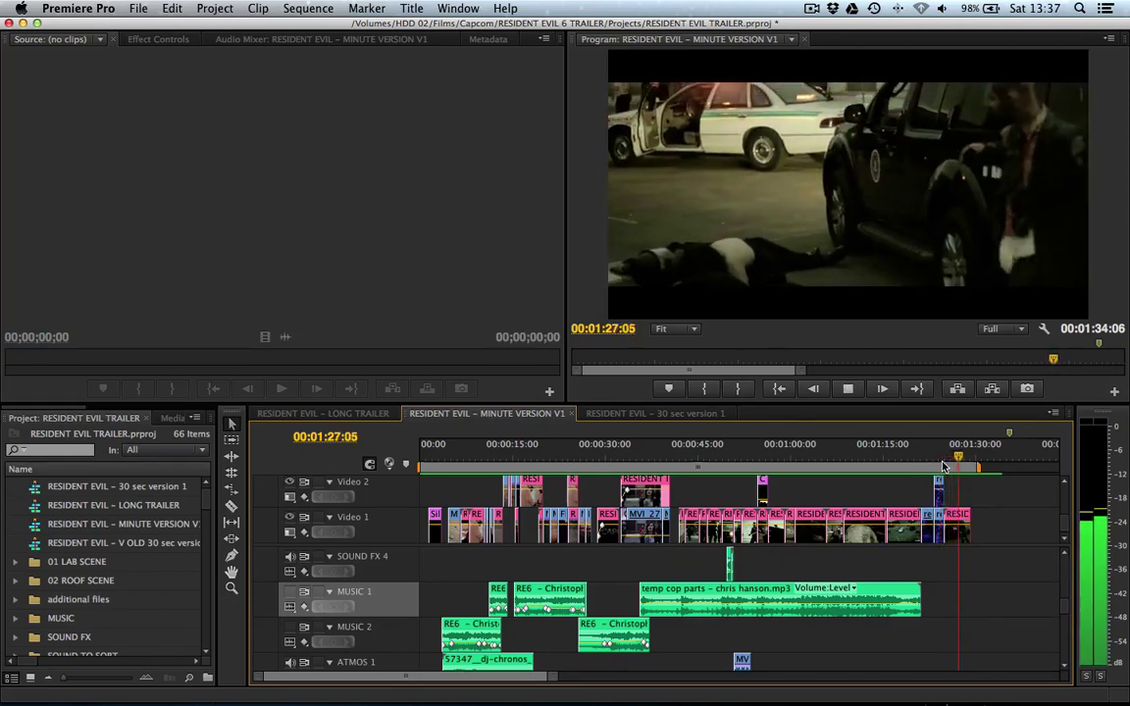
key(space)
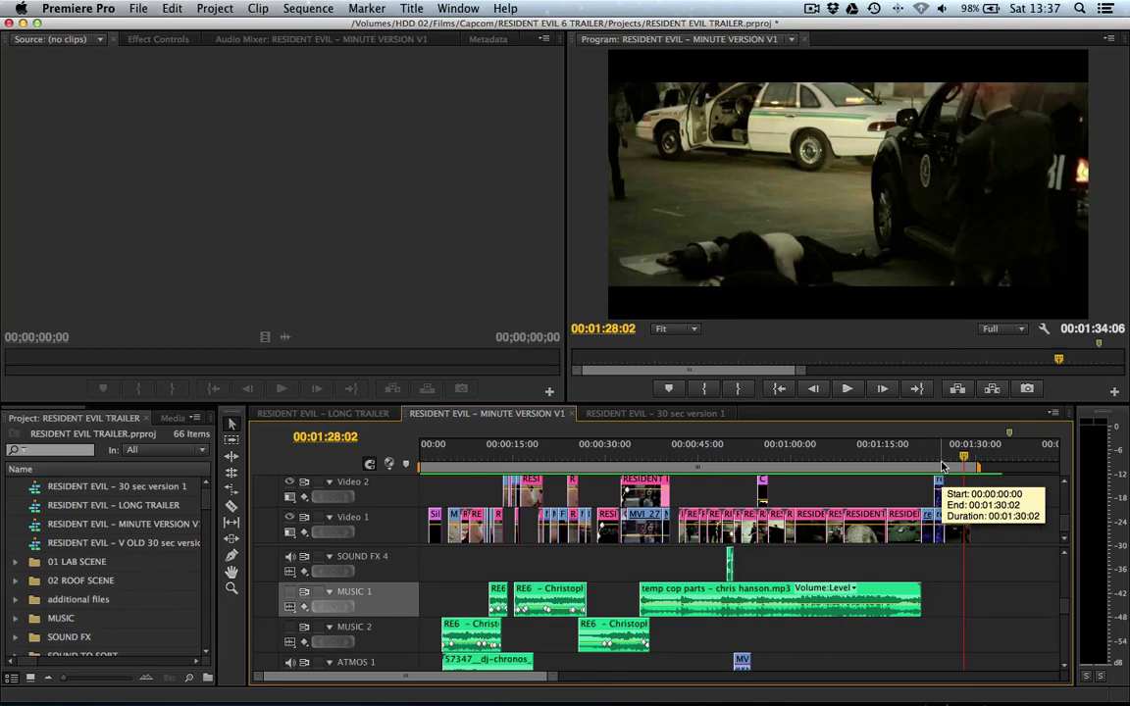
drag(967, 457, 969, 457)
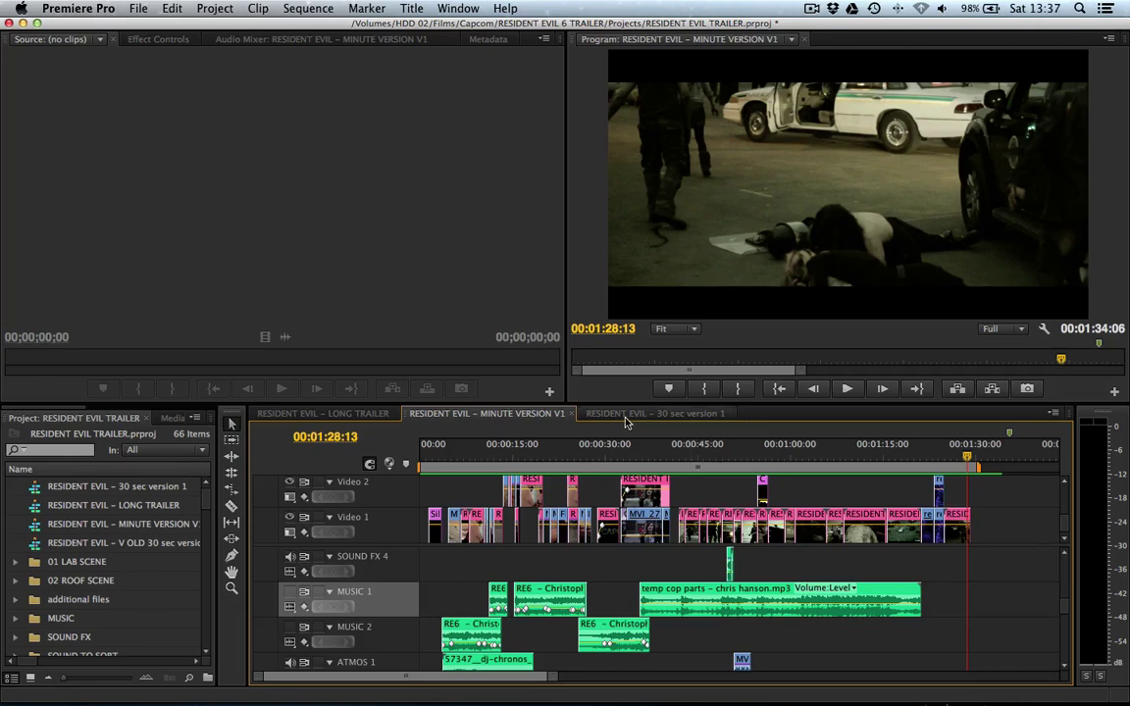
click(333, 413)
drag(763, 456, 788, 456)
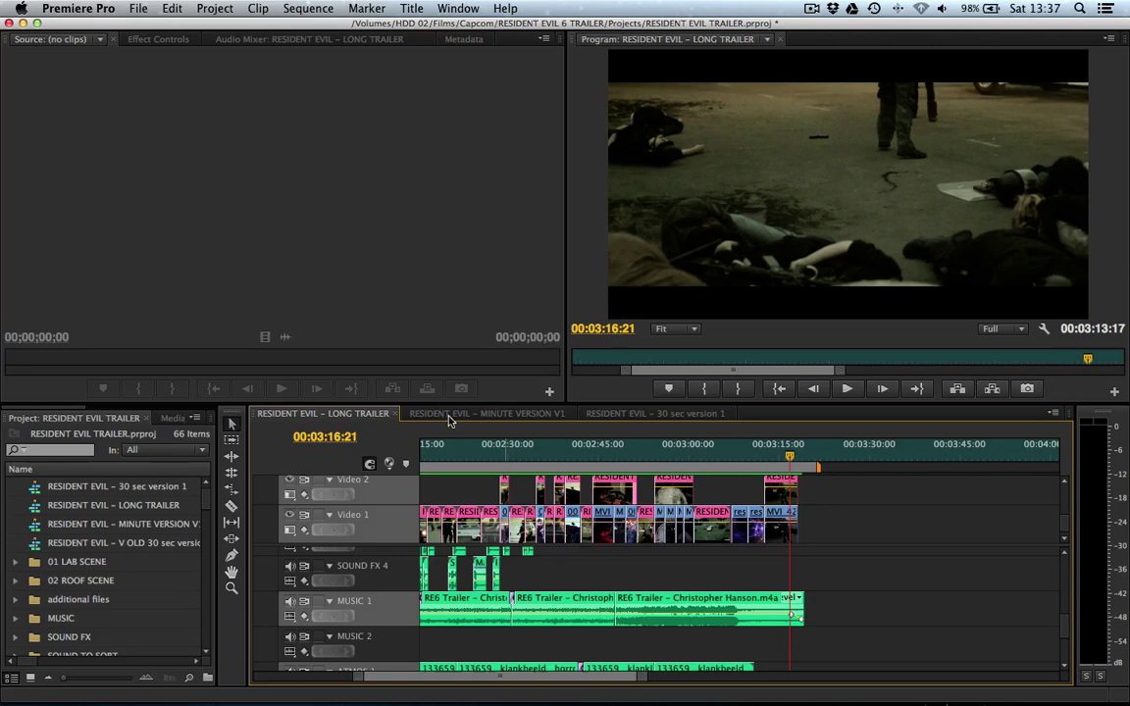
- Toggle between MINUTE VERSION V1 and LONG TRAILER, ending on the 30 sec version 1 sequence
click(475, 413)
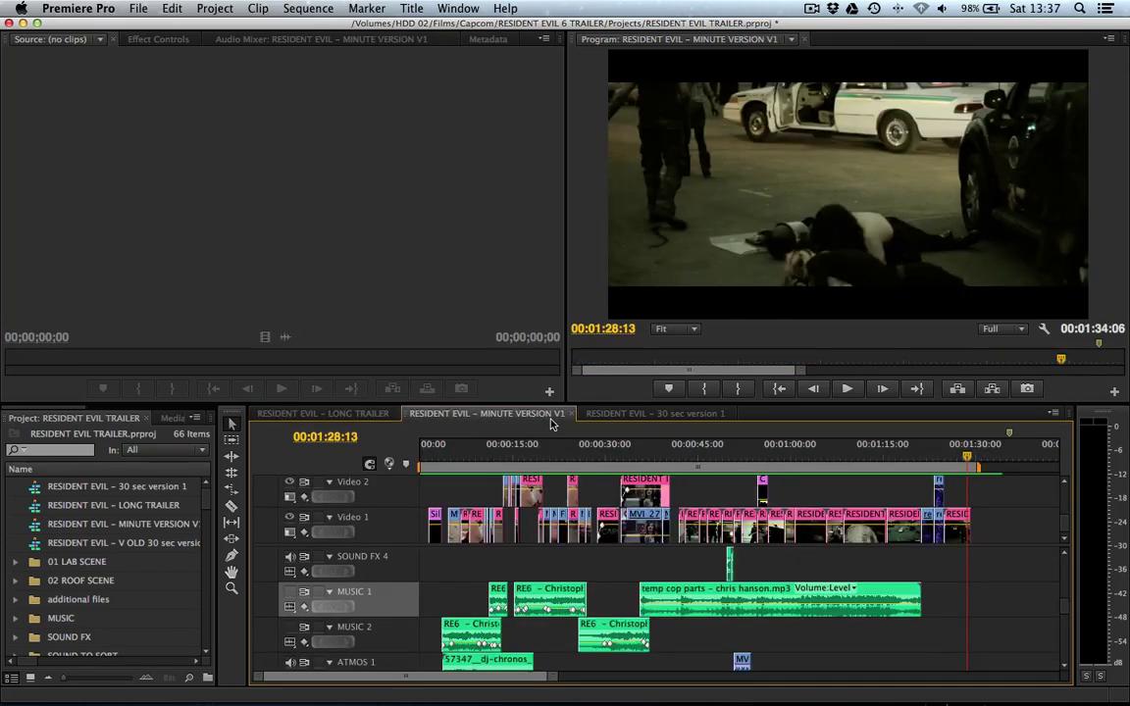
click(319, 413)
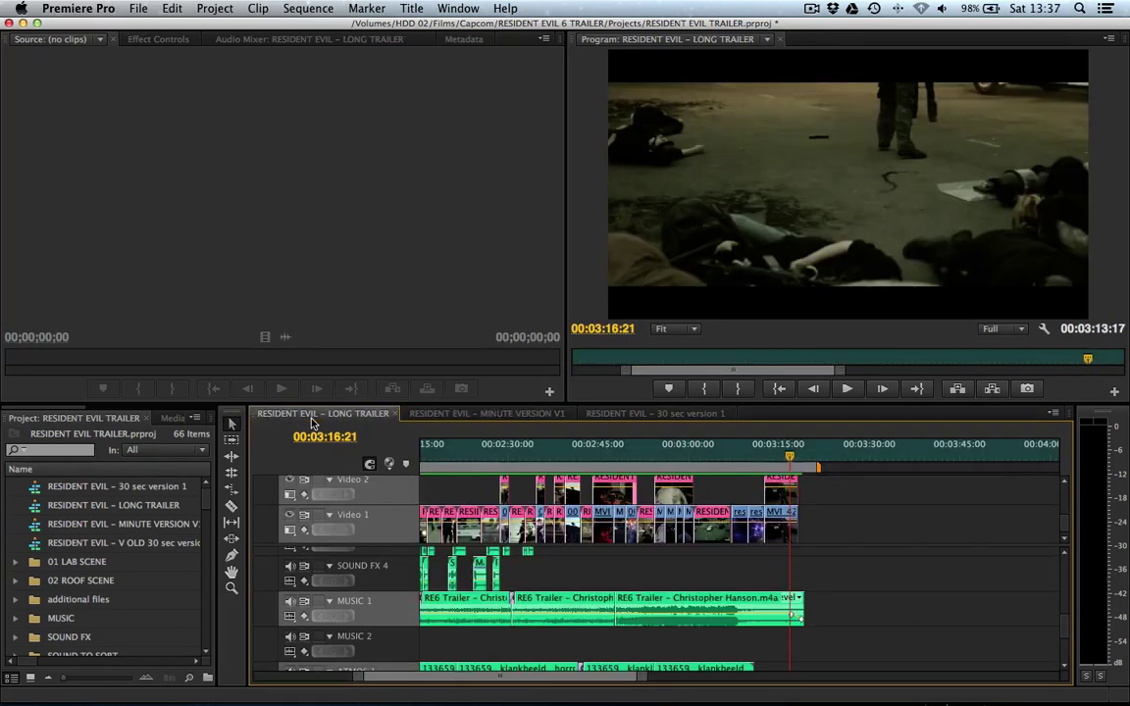
click(500, 413)
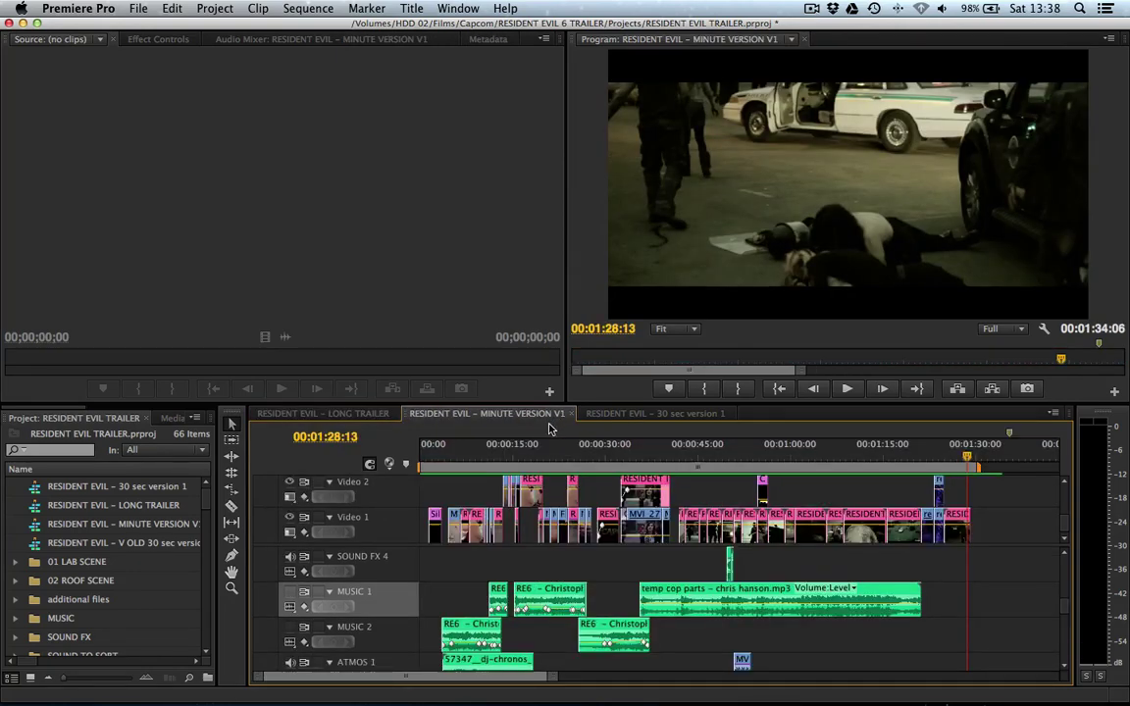
click(655, 413)
scroll(756, 511, down, 5)
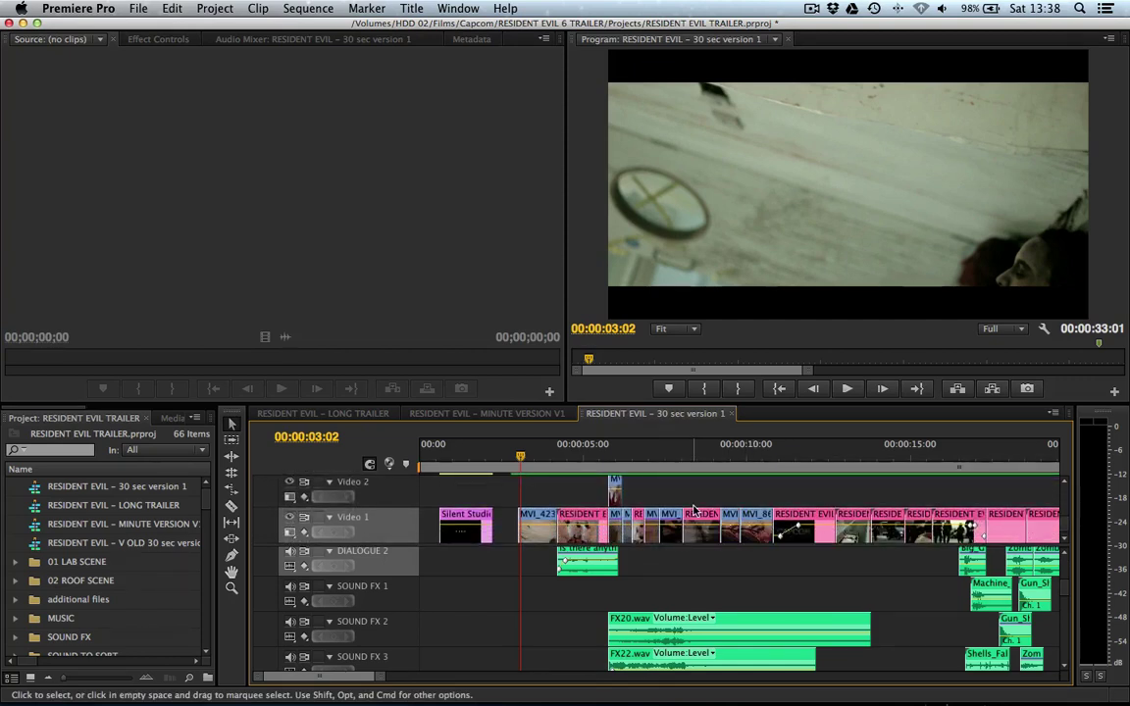
key(minus)
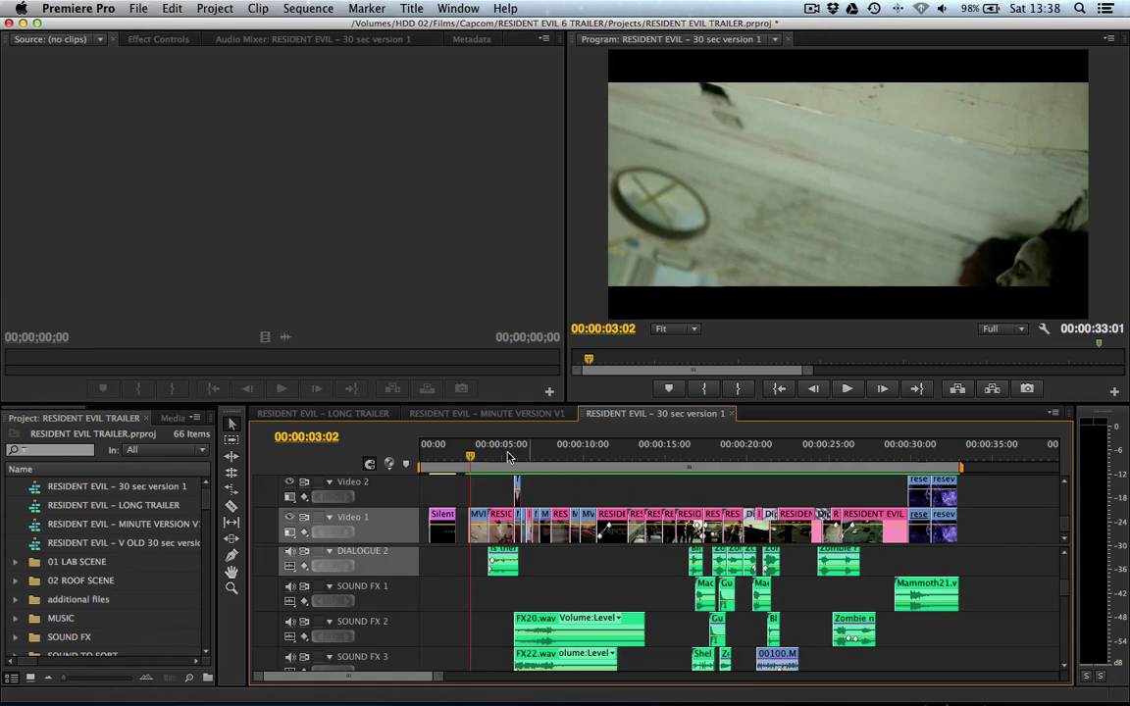
click(459, 413)
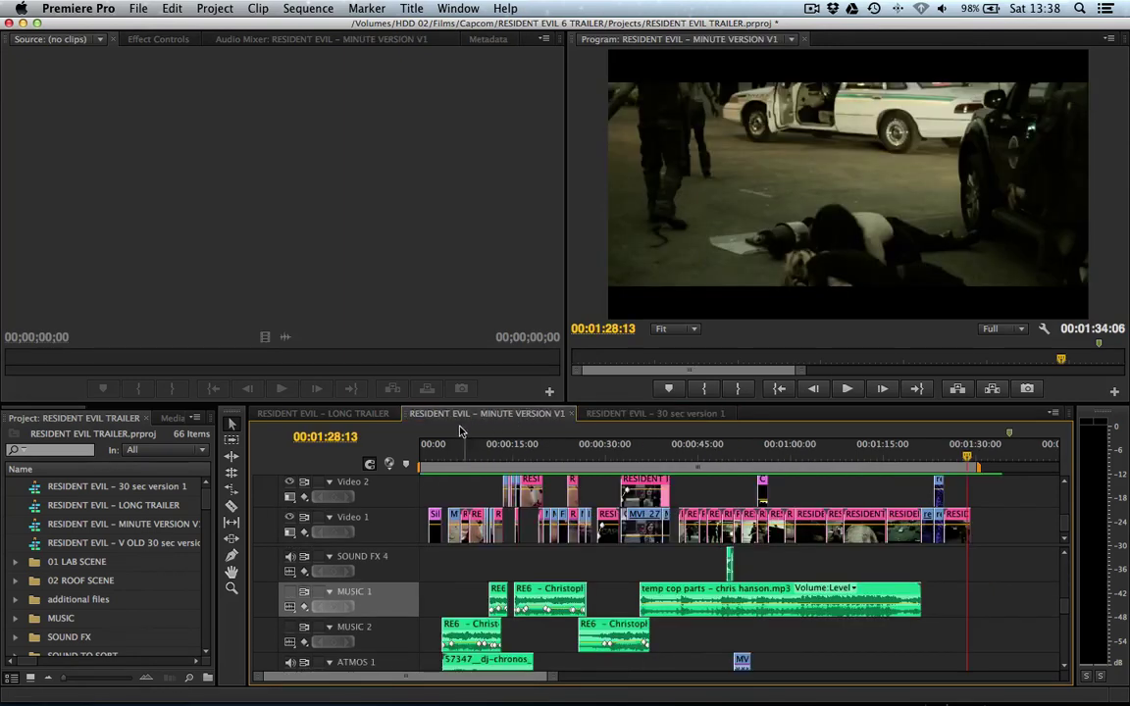
click(698, 414)
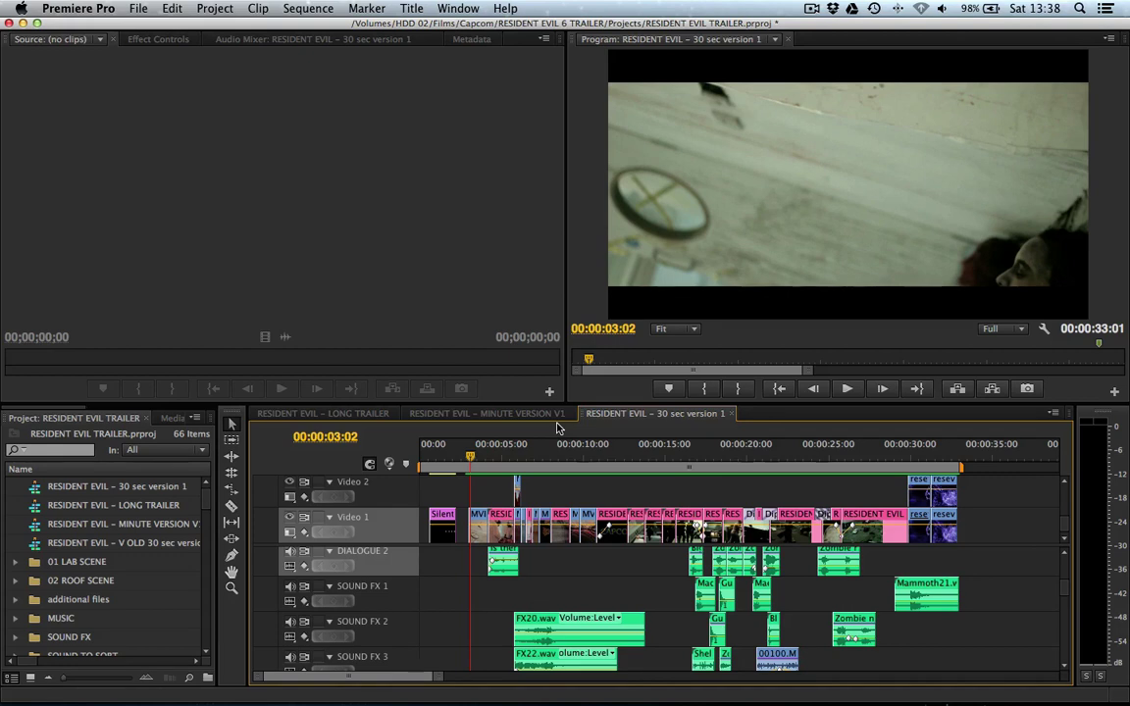
click(508, 415)
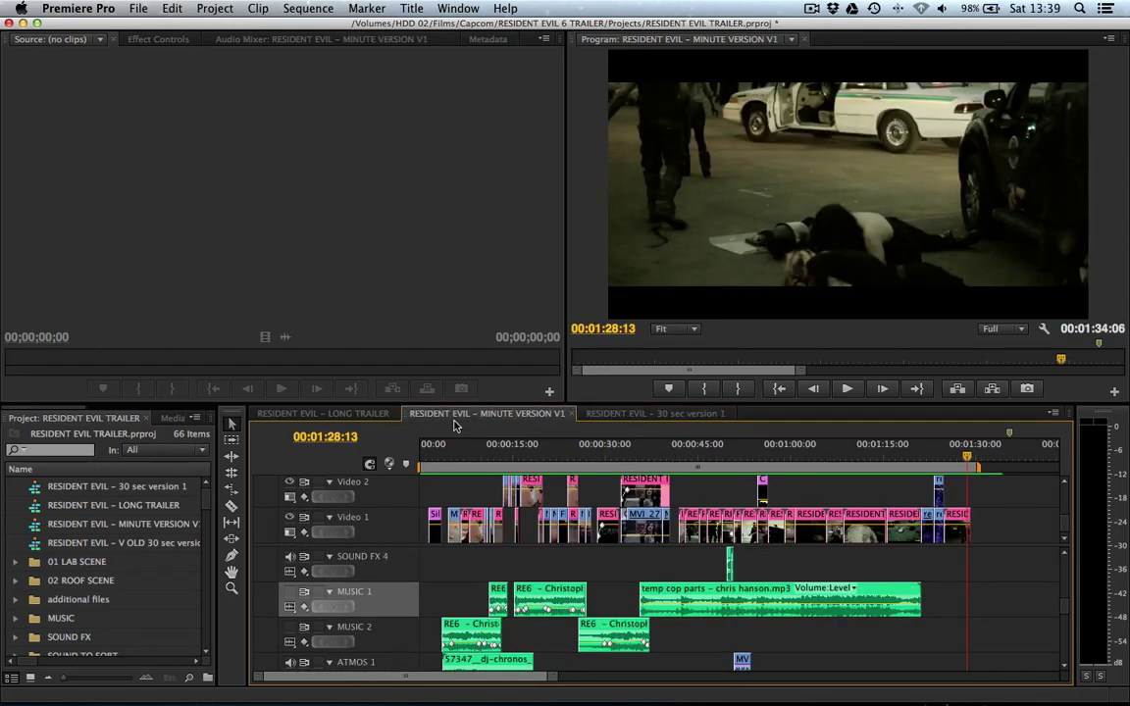
click(601, 414)
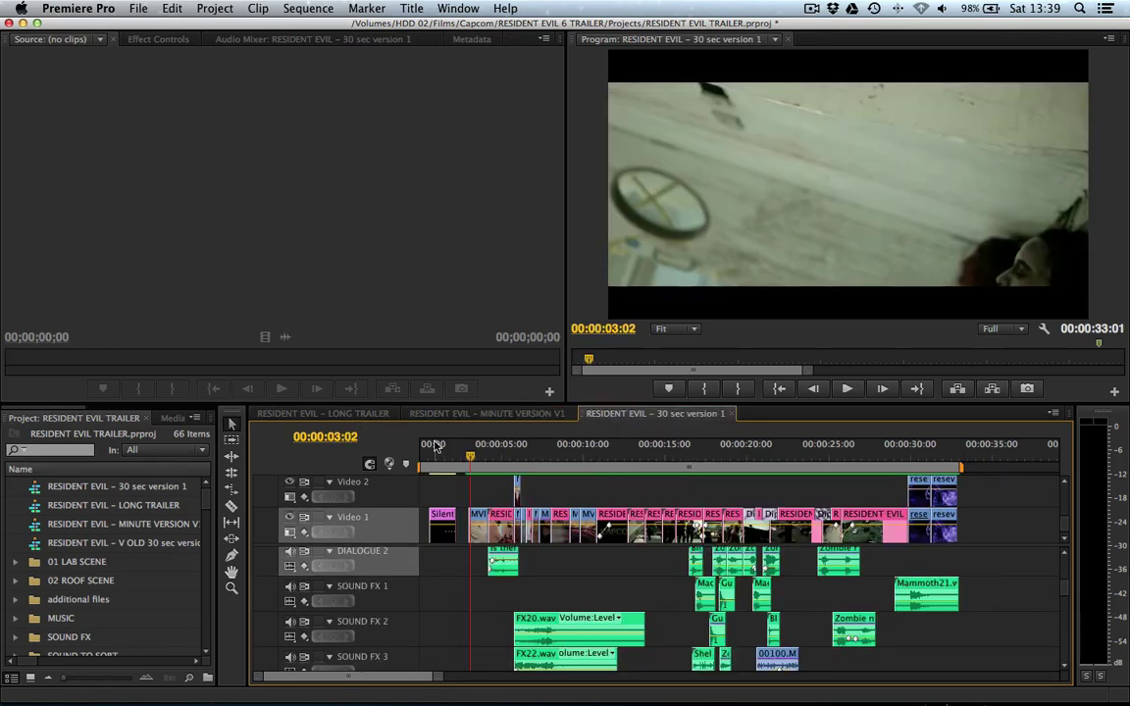
click(333, 413)
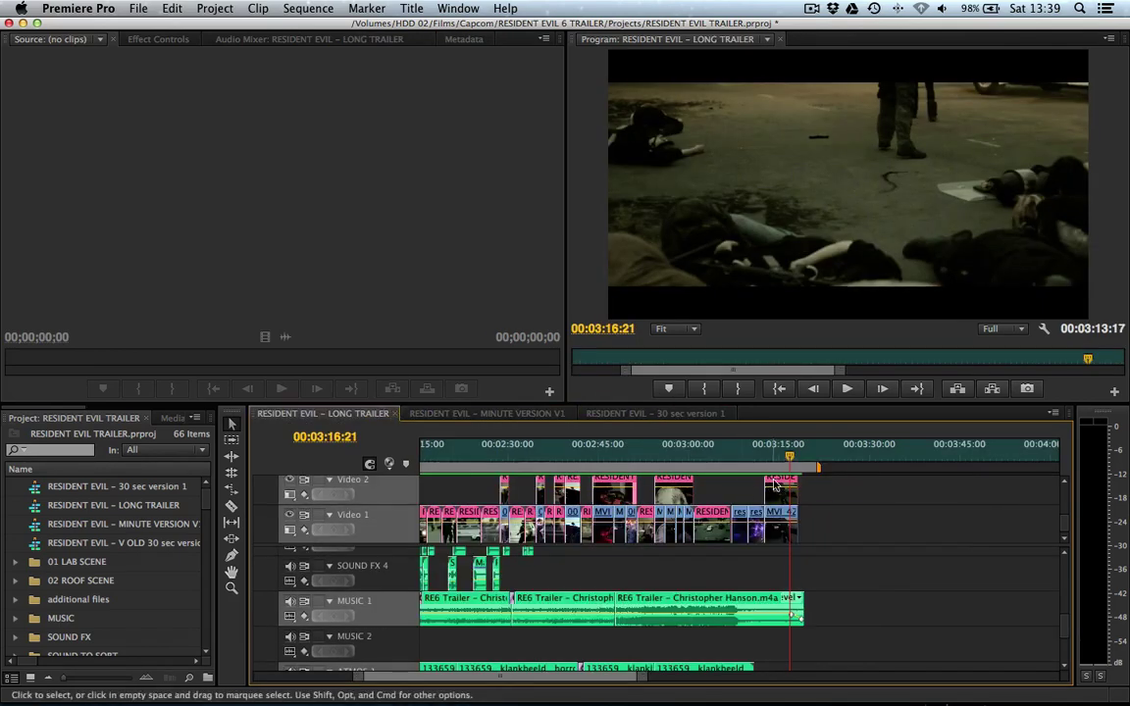
click(520, 413)
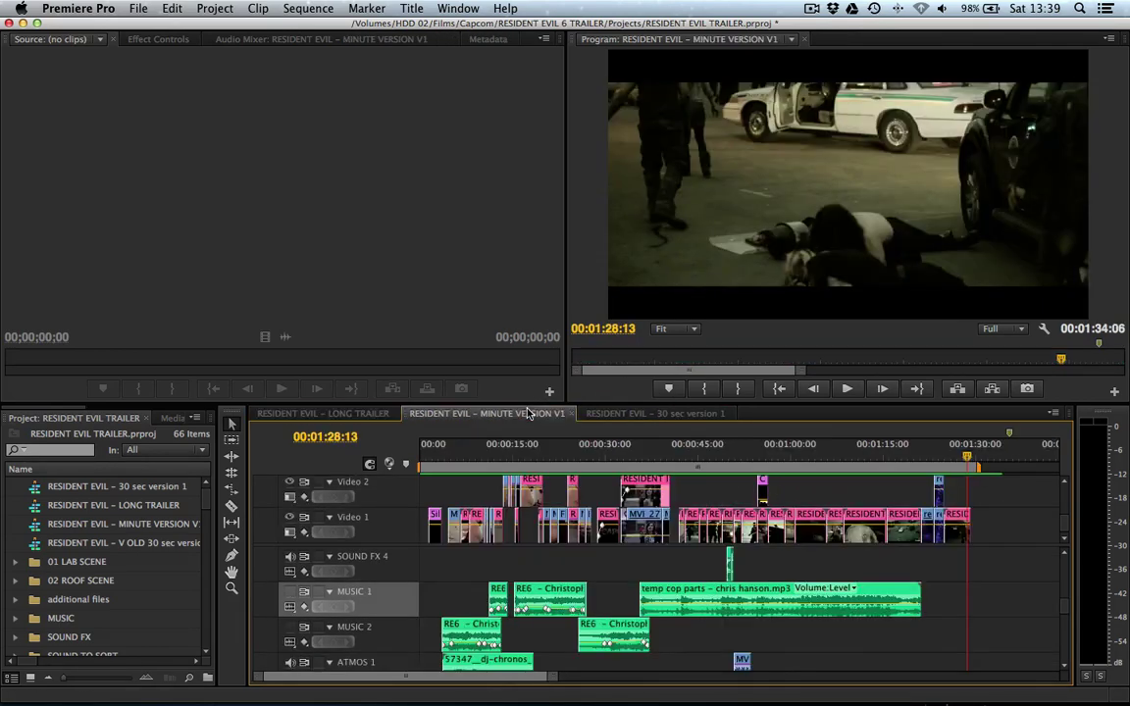
click(355, 416)
click(655, 413)
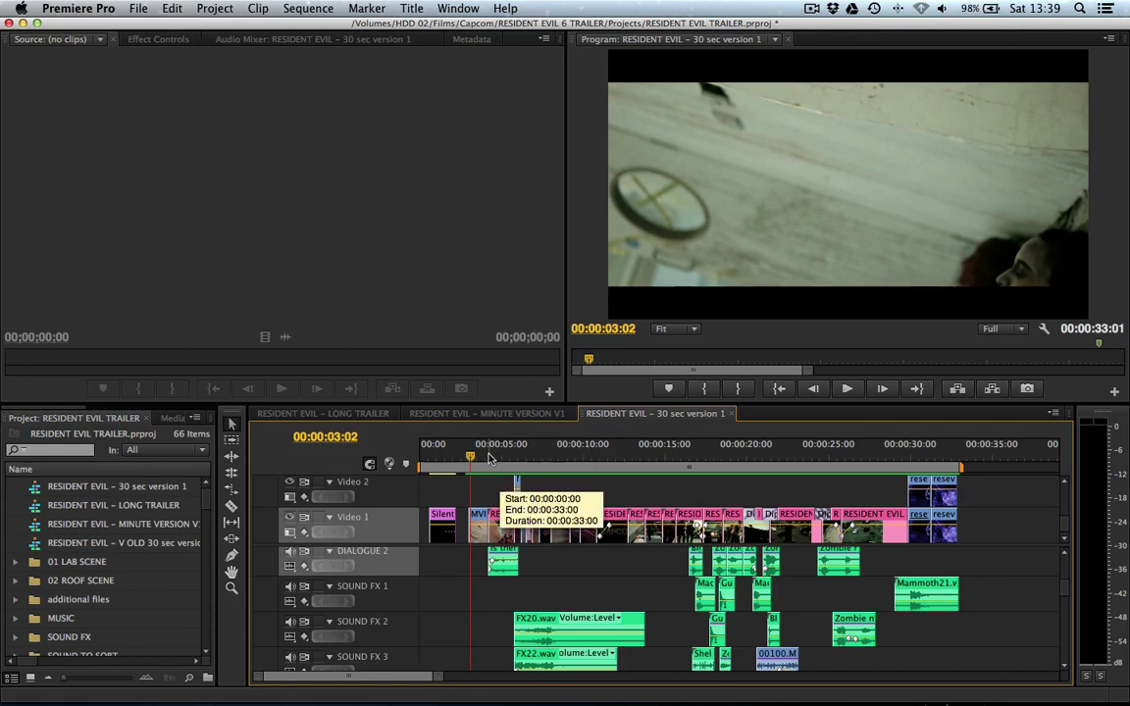
drag(483, 459, 540, 460)
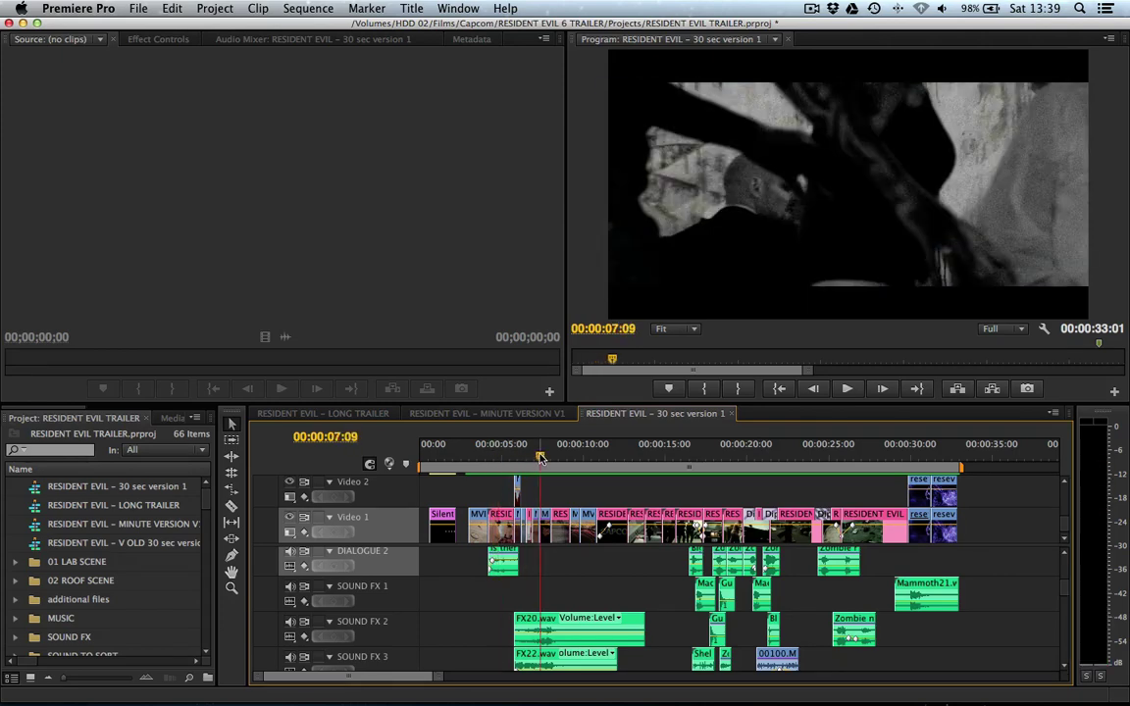
drag(539, 458, 589, 458)
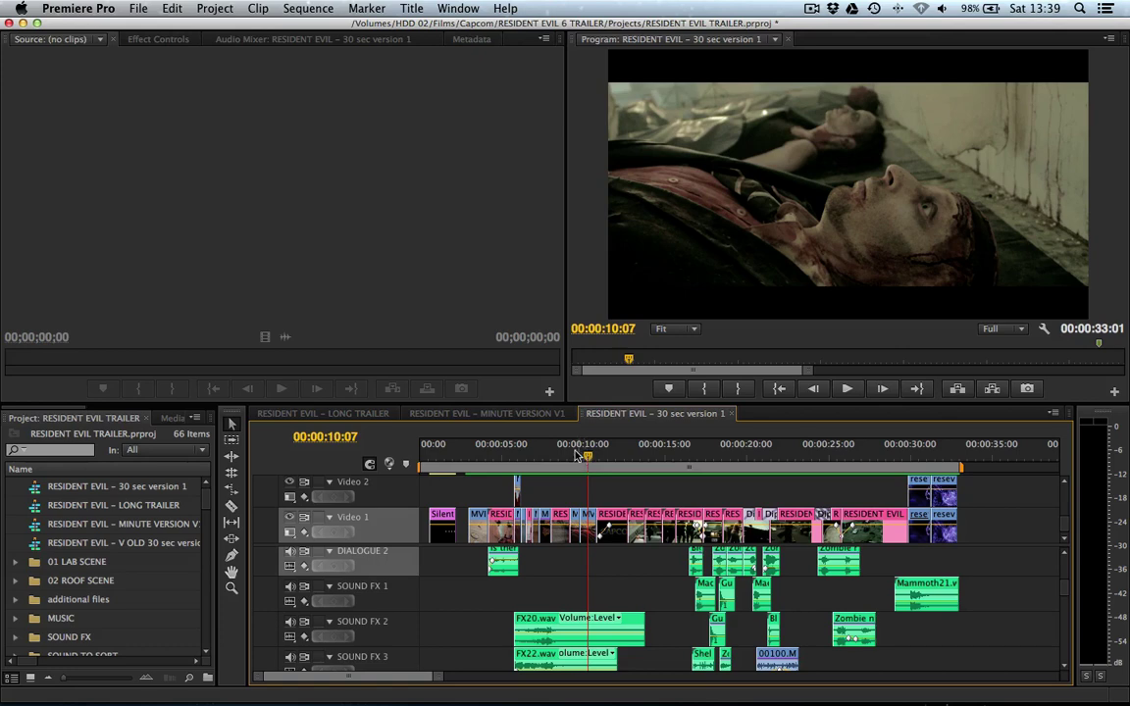
click(483, 414)
click(652, 414)
mouse_move(498, 444)
mouse_down()
mouse_move(477, 448)
mouse_move(500, 449)
mouse_up()
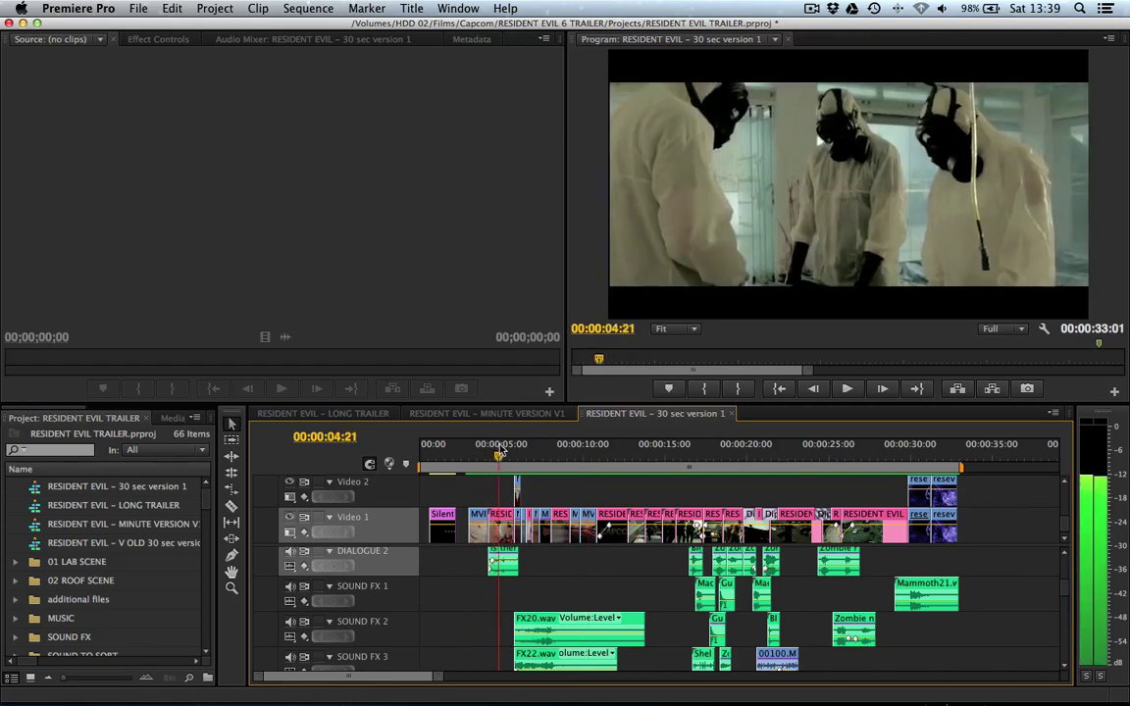
key(space)
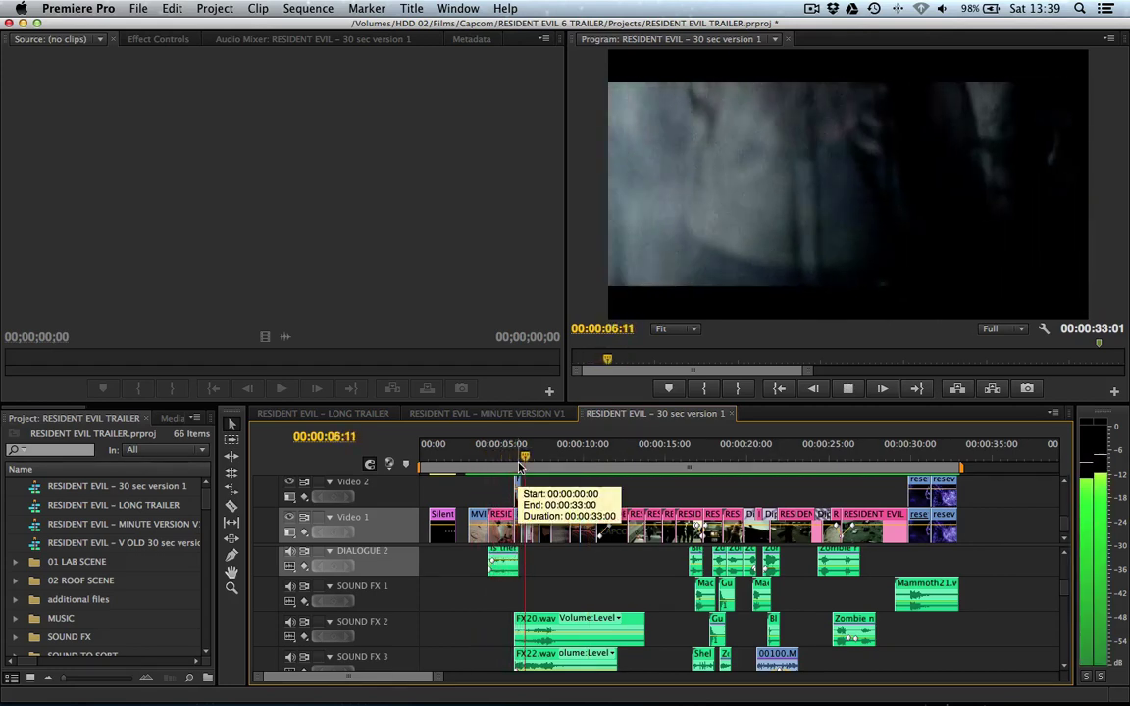
key(space)
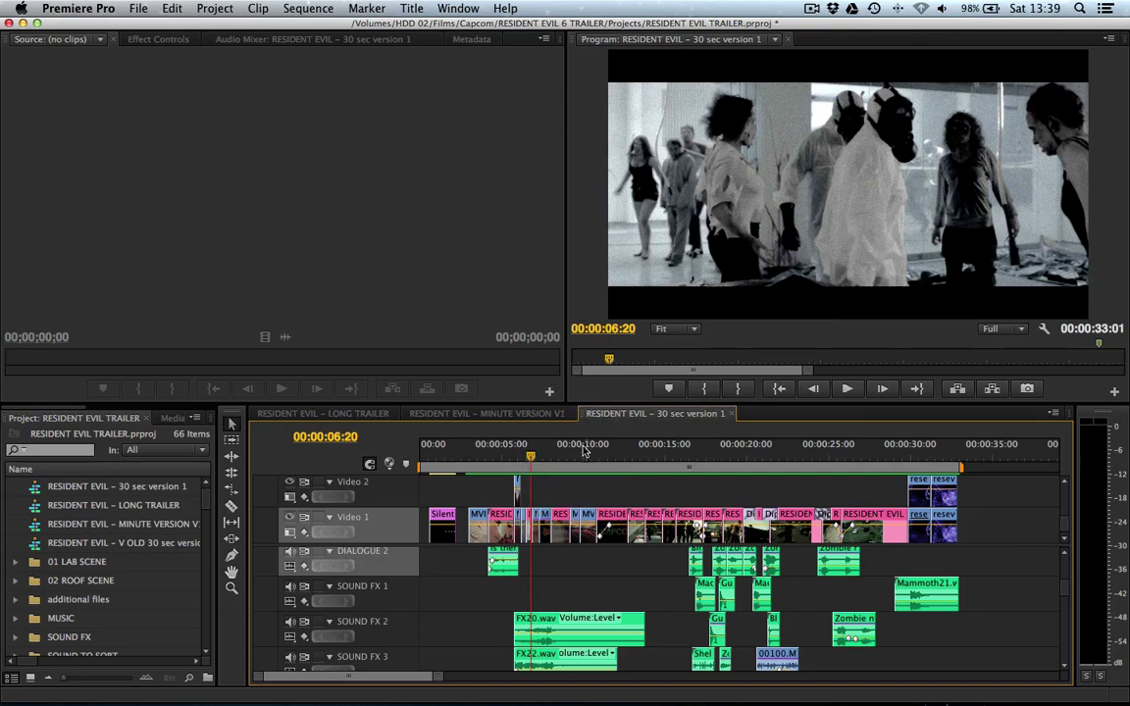
drag(530, 457, 569, 457)
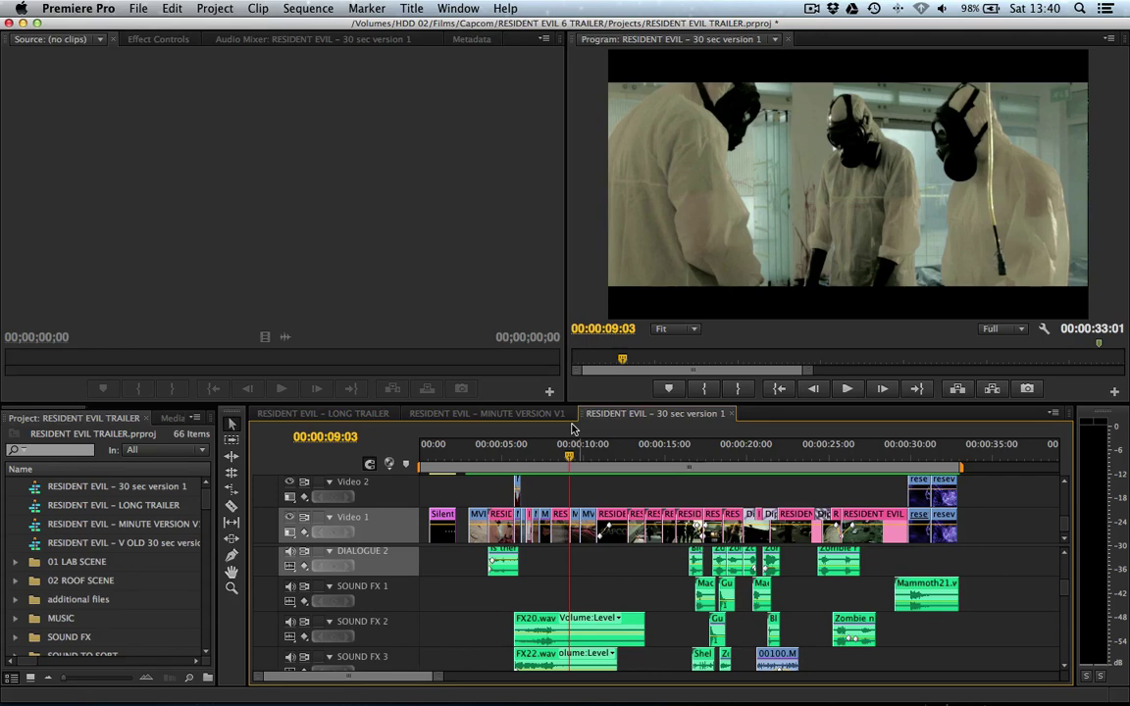
- Preview the 30 sec cut's early shots from about five seconds, then save the project
click(518, 451)
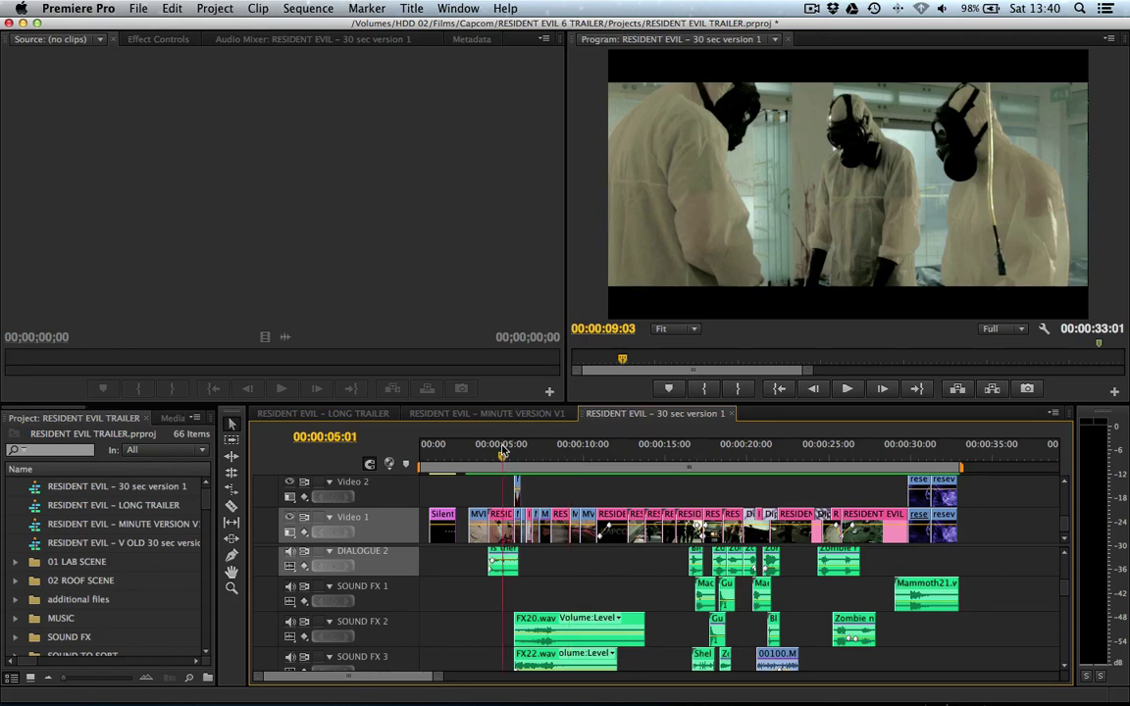
drag(518, 453, 634, 451)
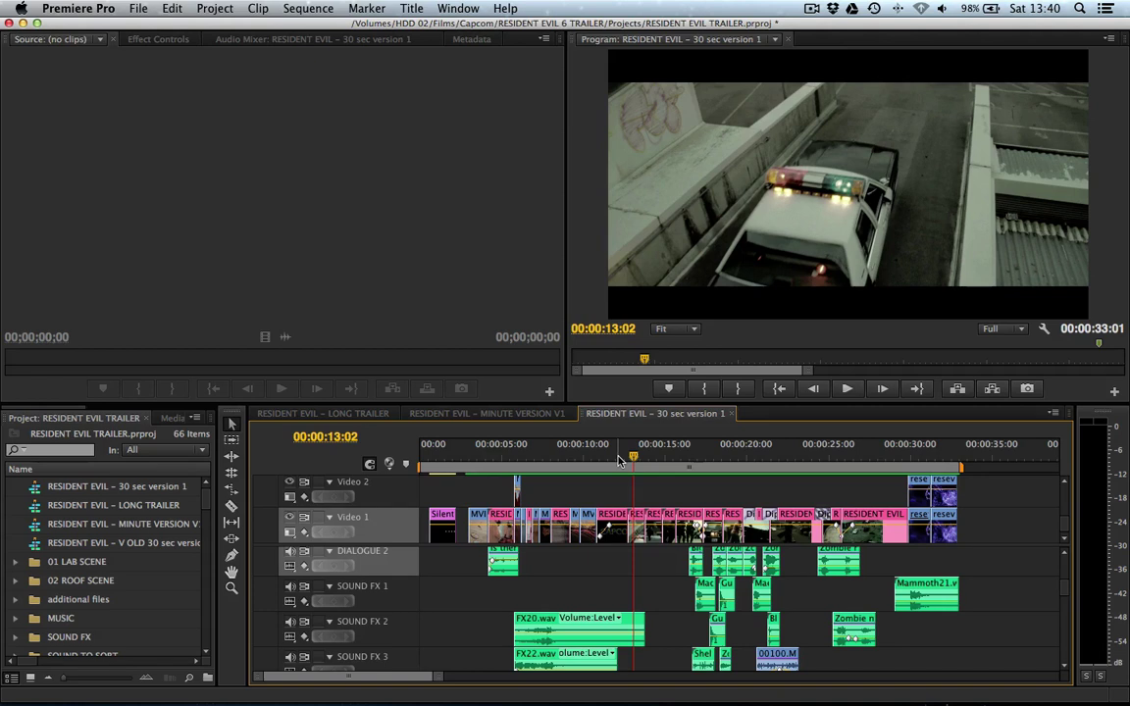
key(super+s)
- Scrub the 30 sec cut between nine and six seconds to review the opening shots
drag(496, 459, 589, 447)
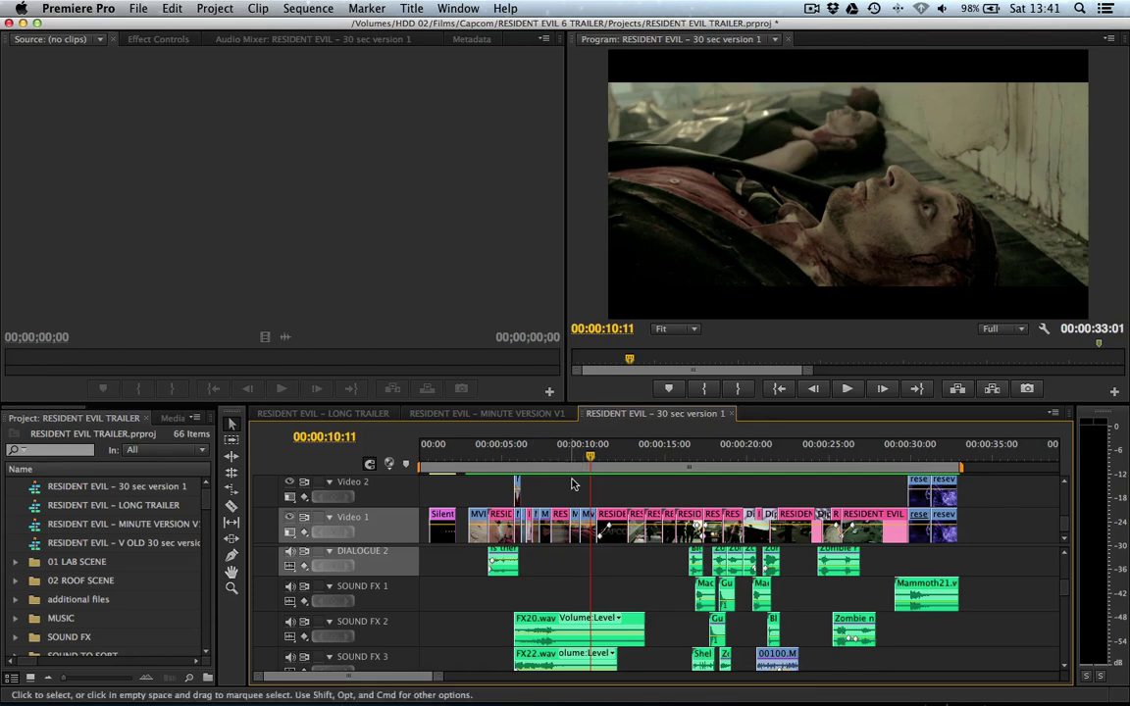
click(555, 454)
drag(555, 454, 588, 469)
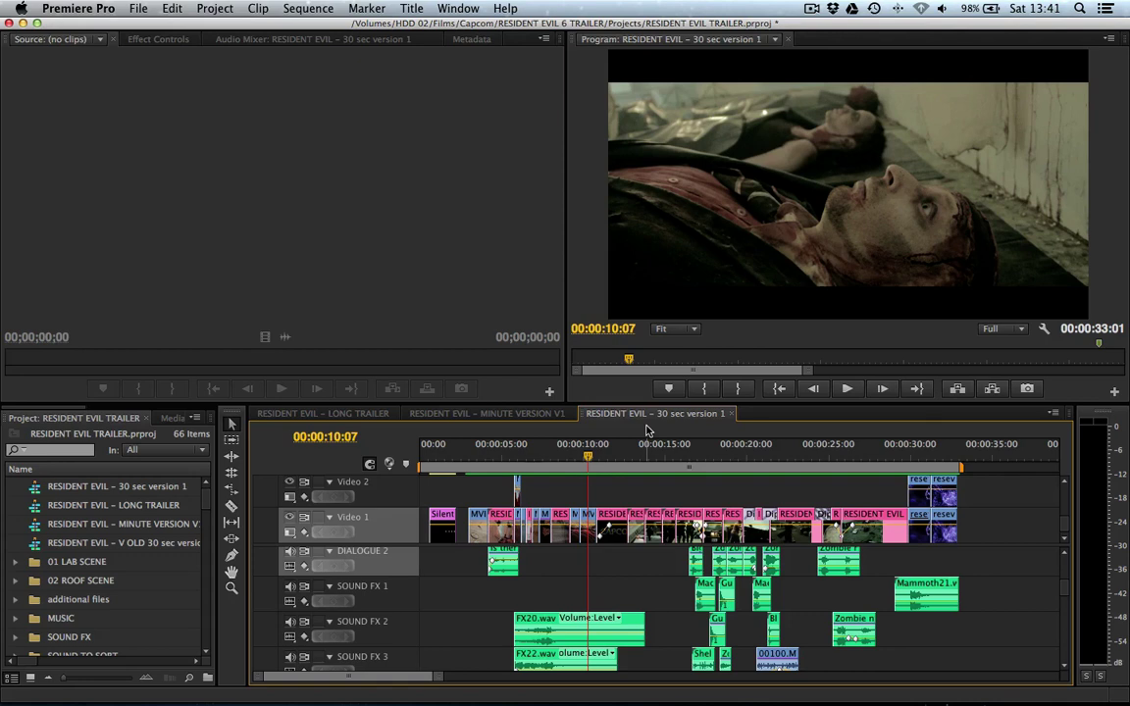
click(624, 457)
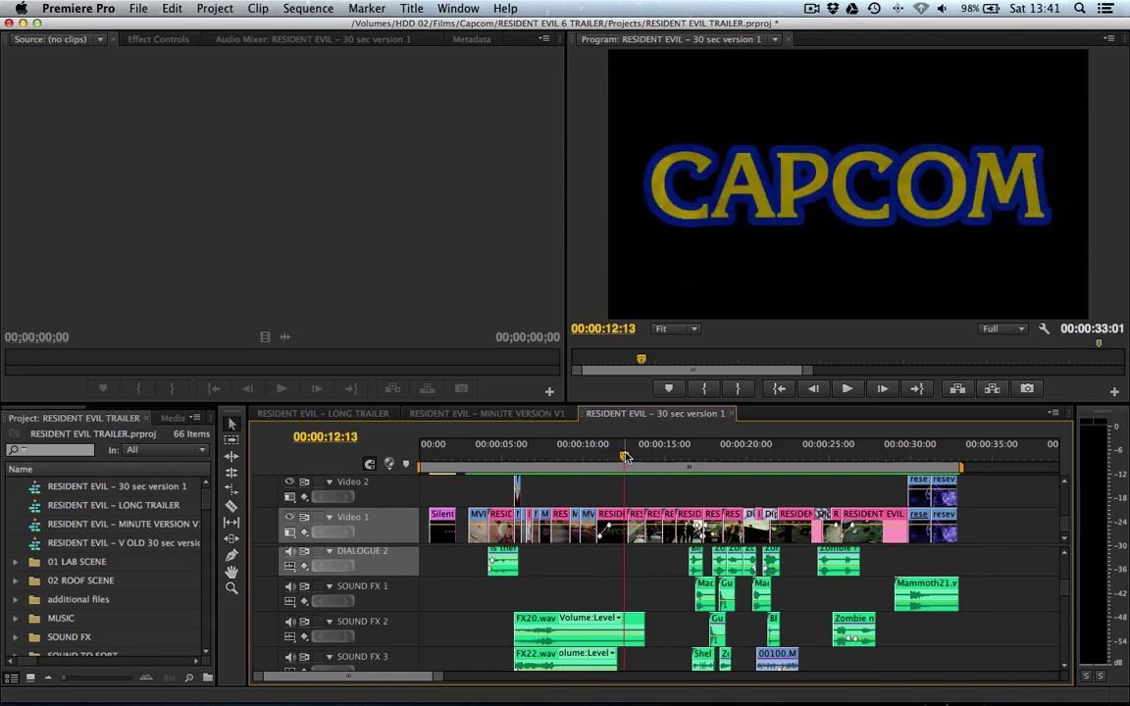
drag(624, 457, 666, 449)
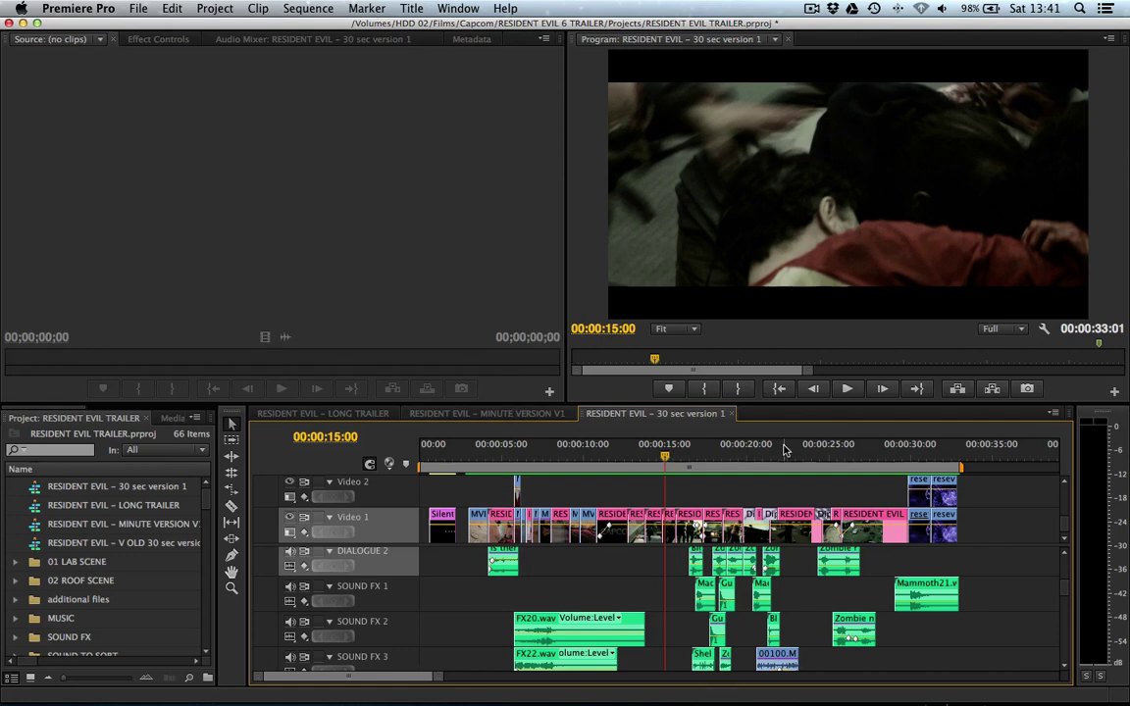
drag(597, 447, 561, 446)
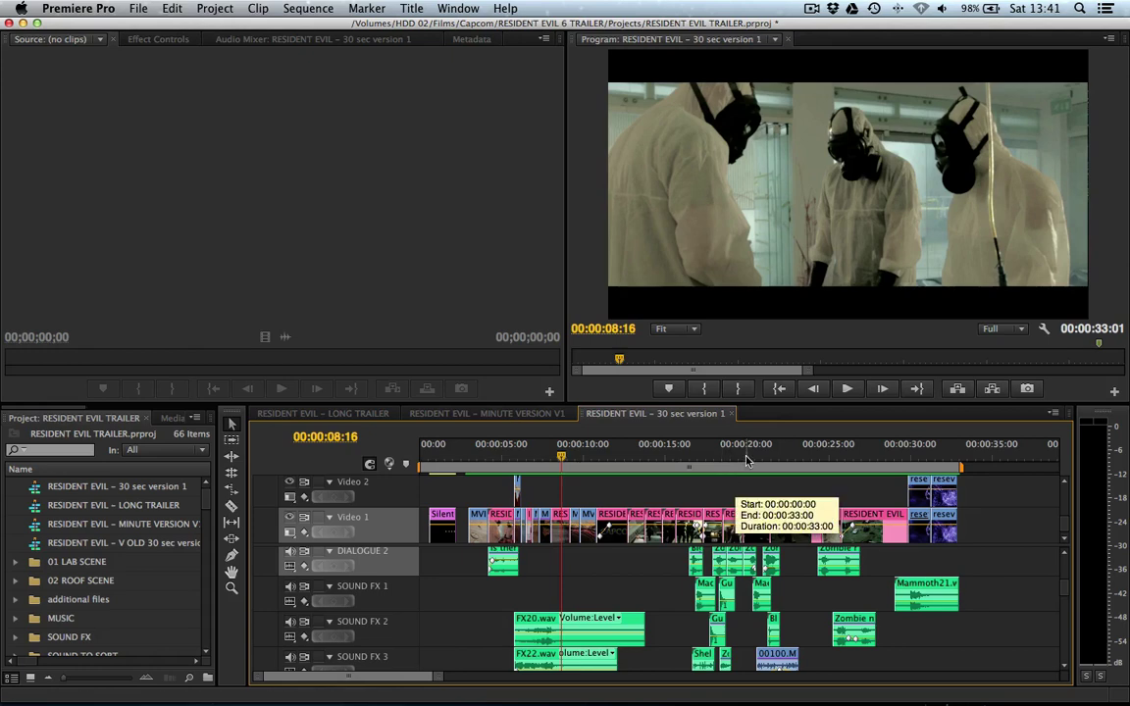
drag(746, 457, 782, 458)
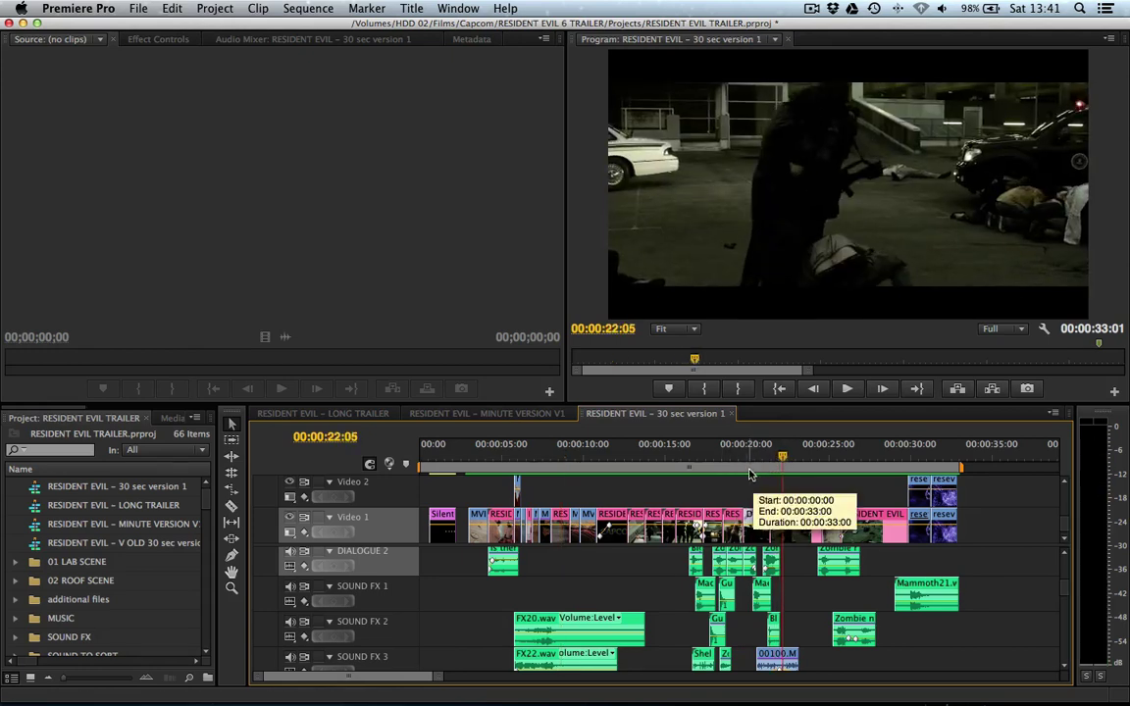
click(541, 454)
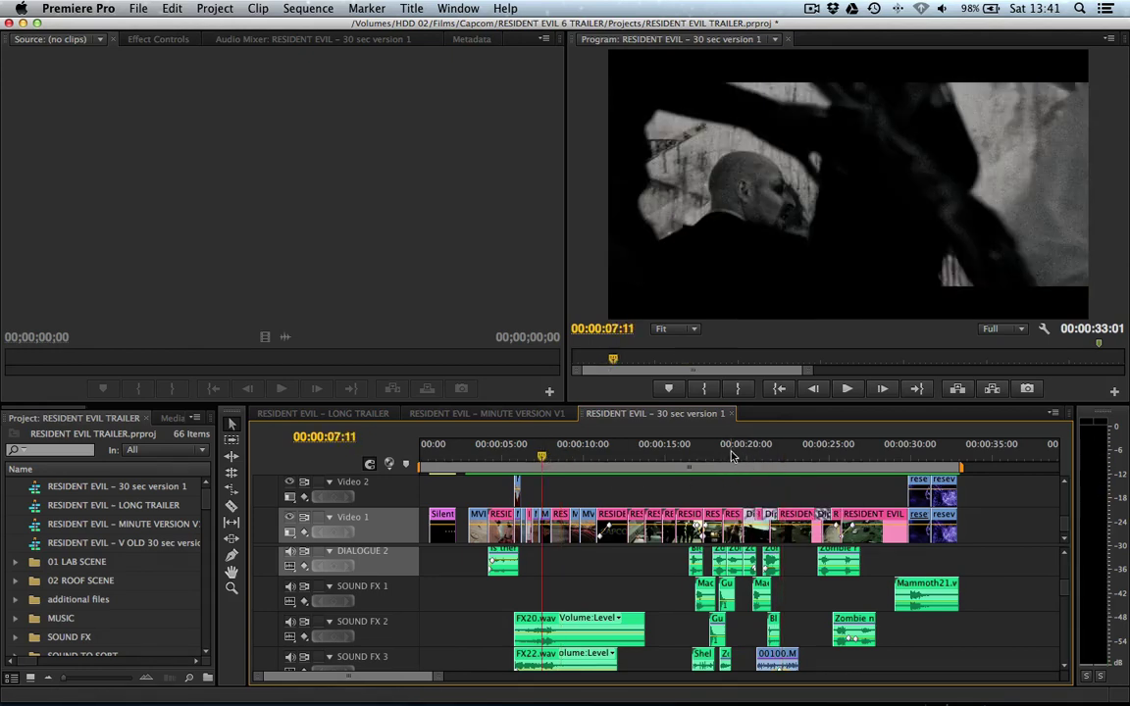
click(731, 454)
click(544, 413)
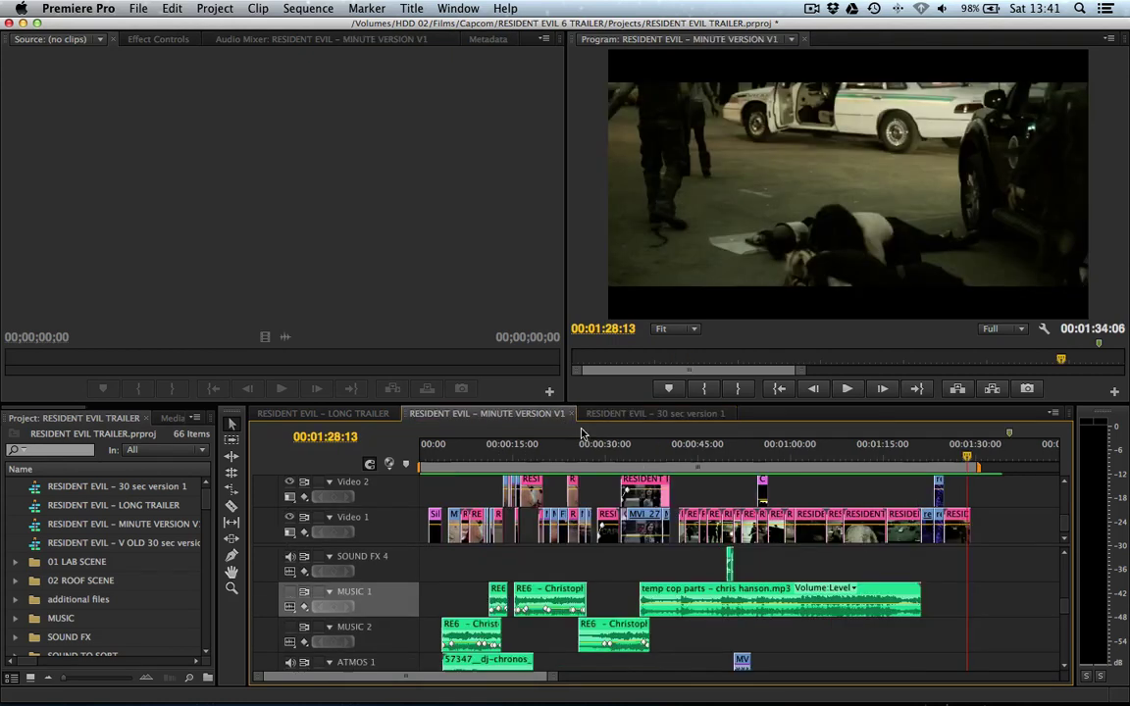
click(647, 454)
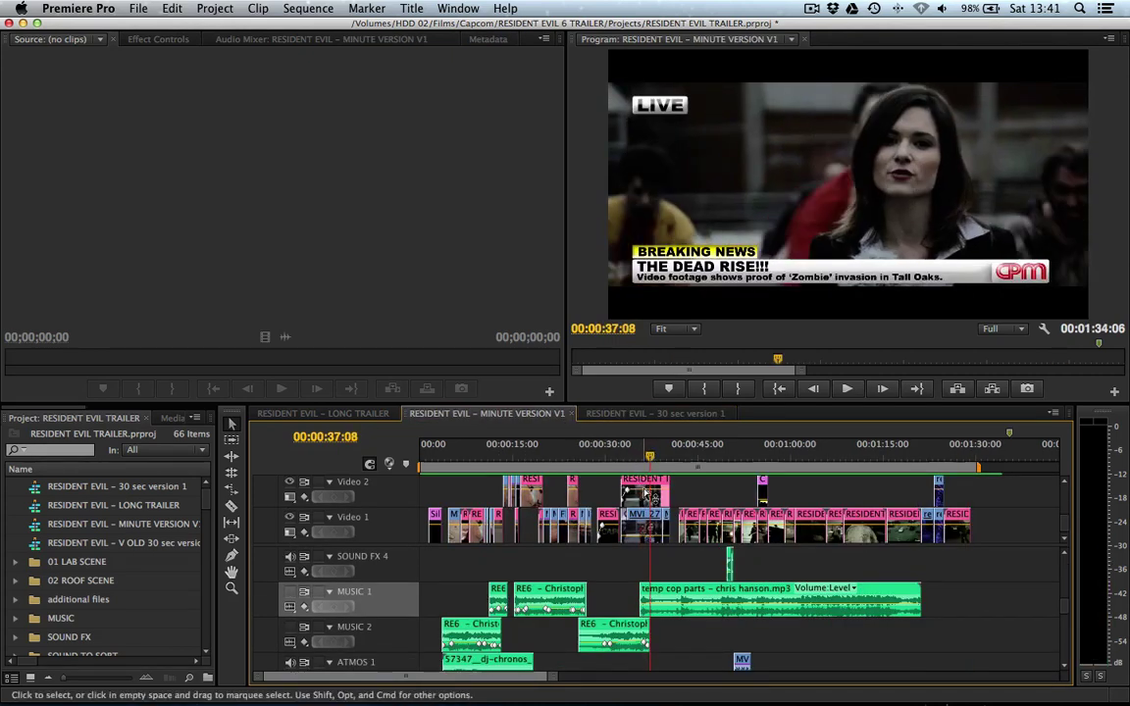
click(651, 414)
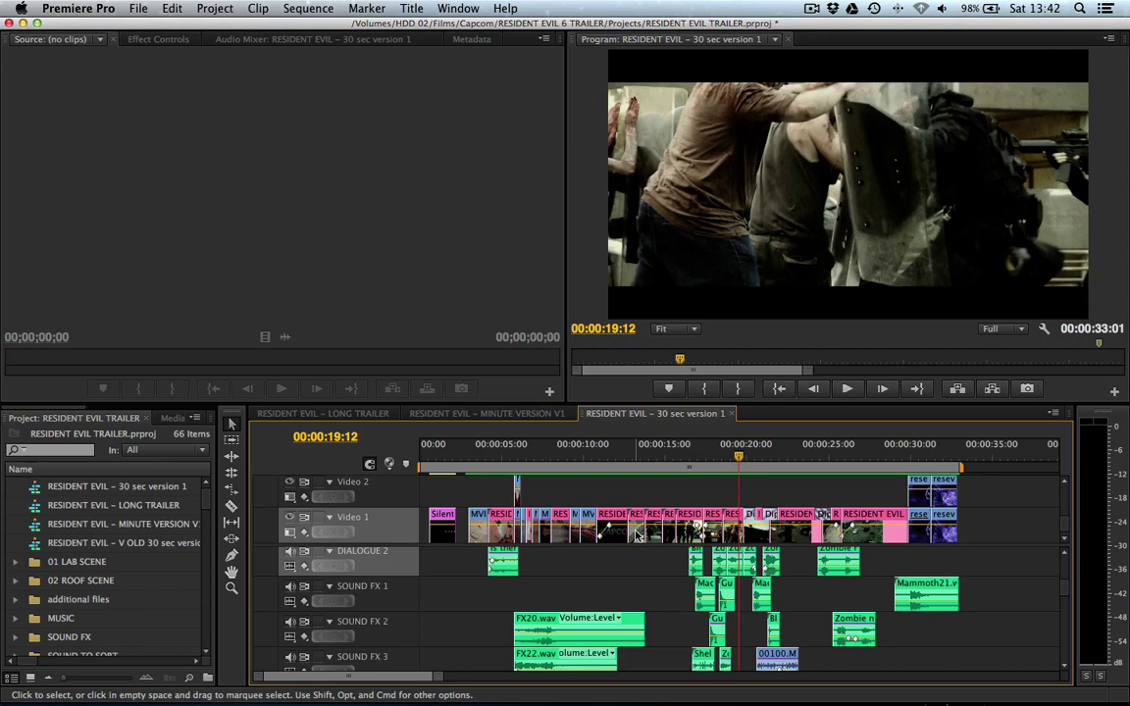
click(579, 457)
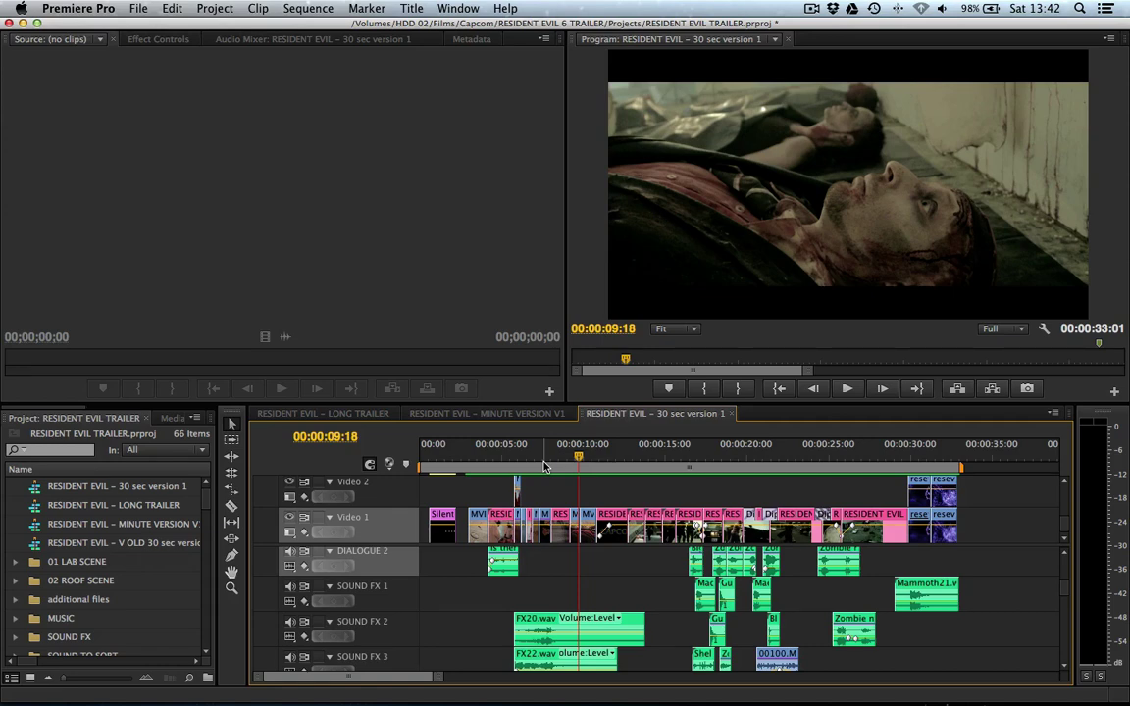
drag(581, 455, 713, 452)
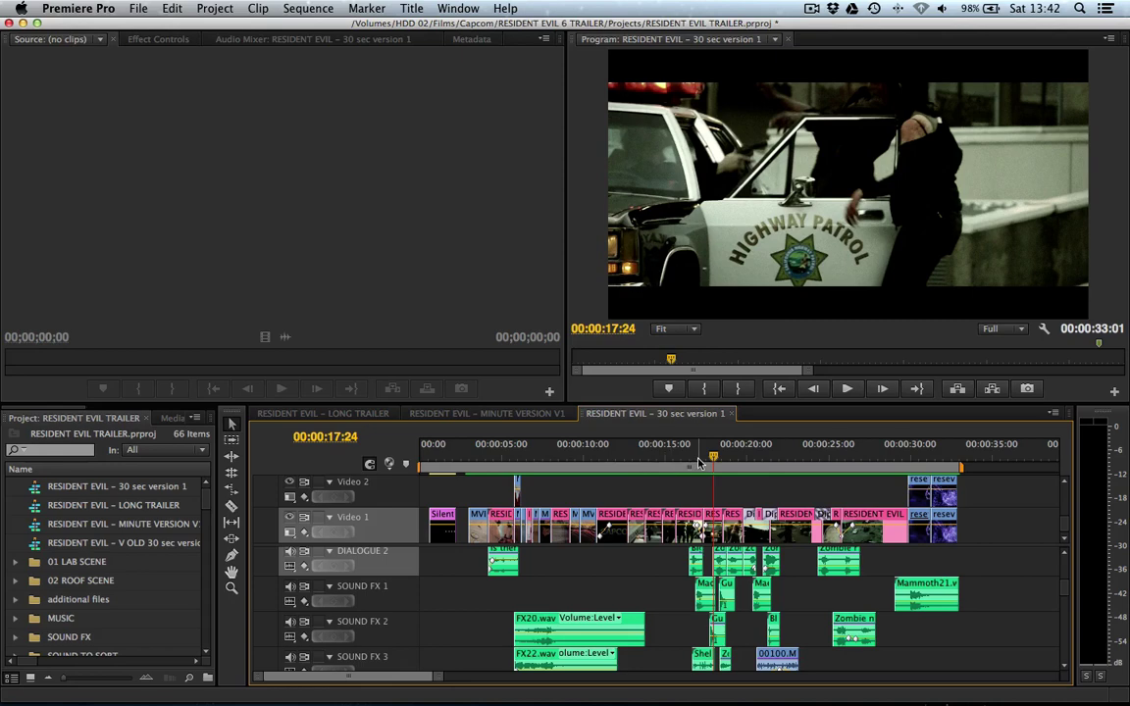
drag(700, 464, 726, 459)
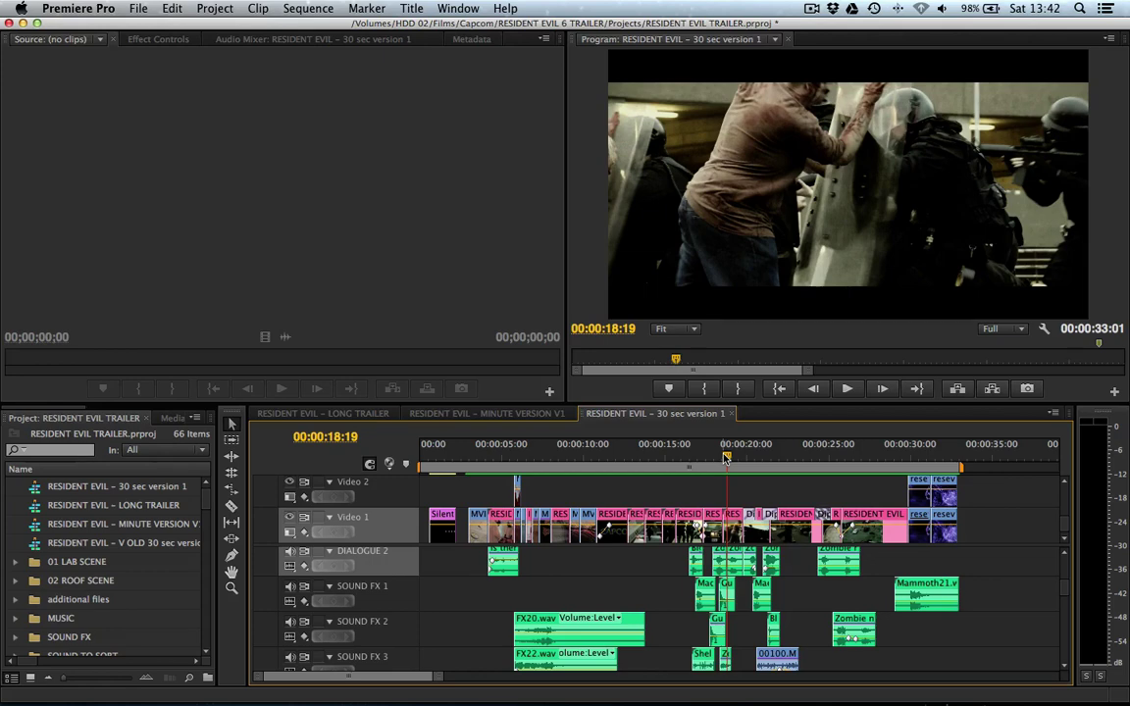
drag(726, 459, 740, 461)
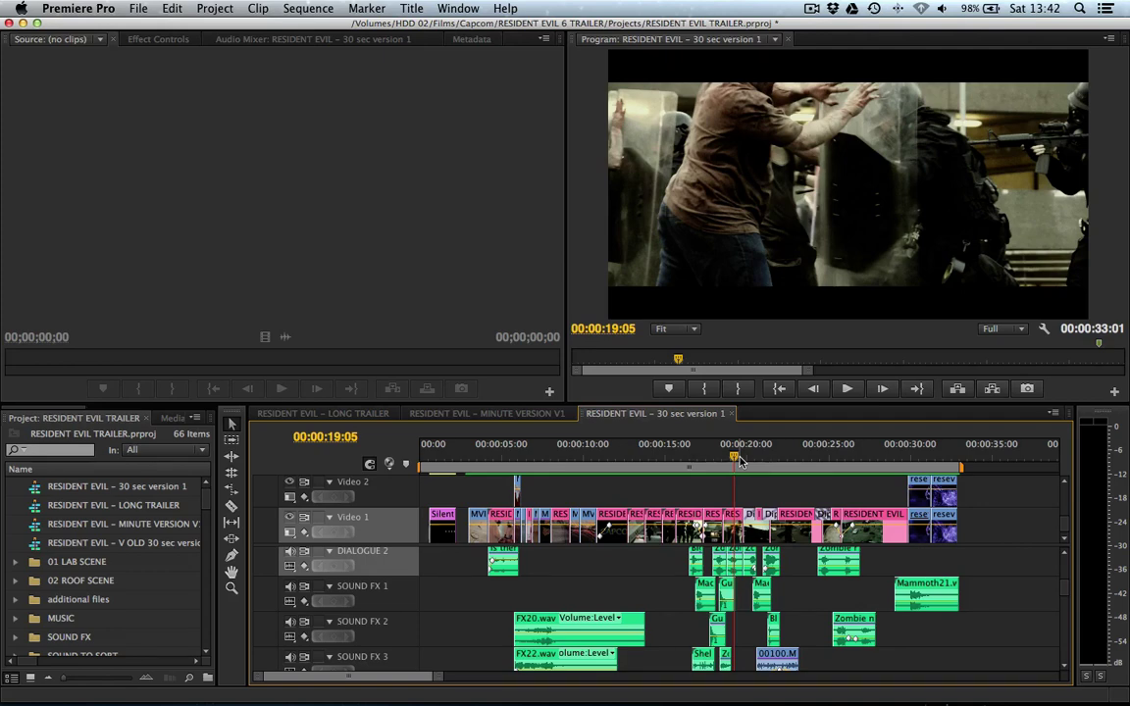
drag(740, 461, 780, 460)
drag(782, 459, 739, 466)
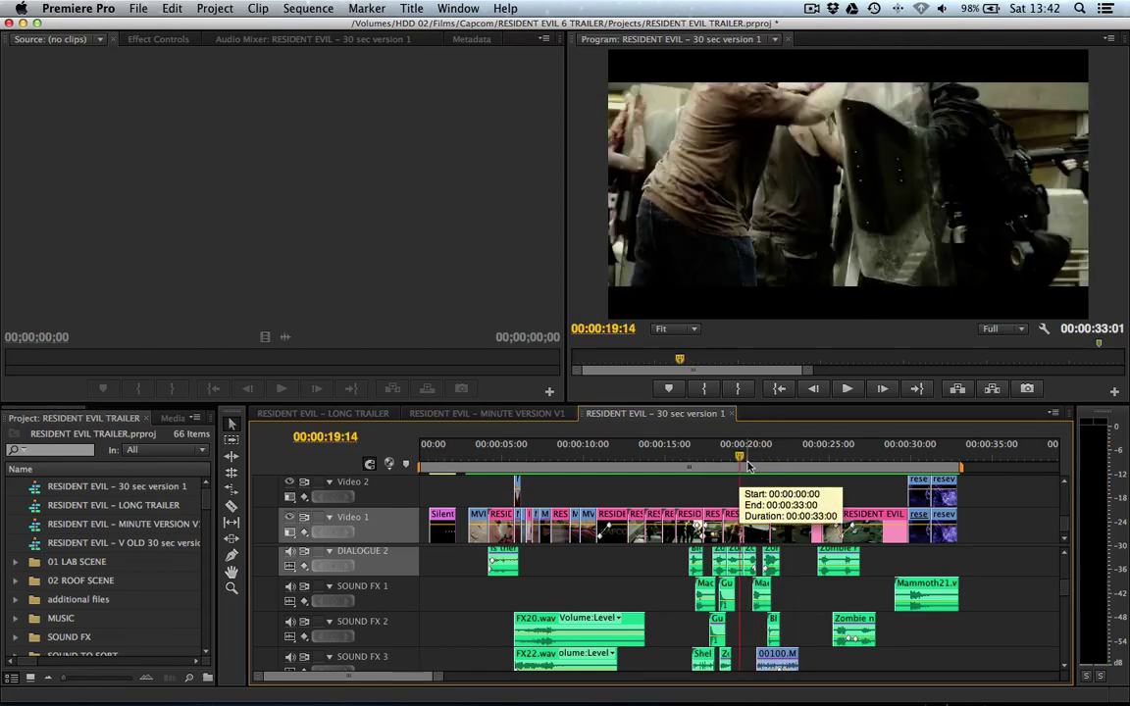
click(550, 413)
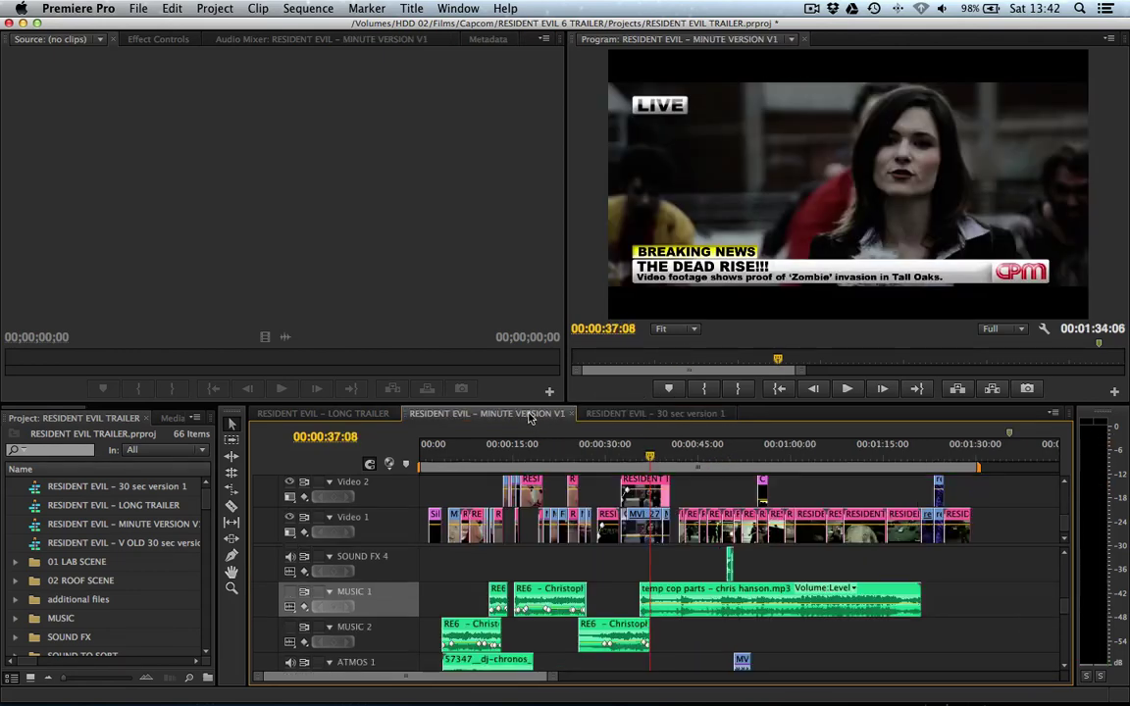
drag(652, 461, 814, 458)
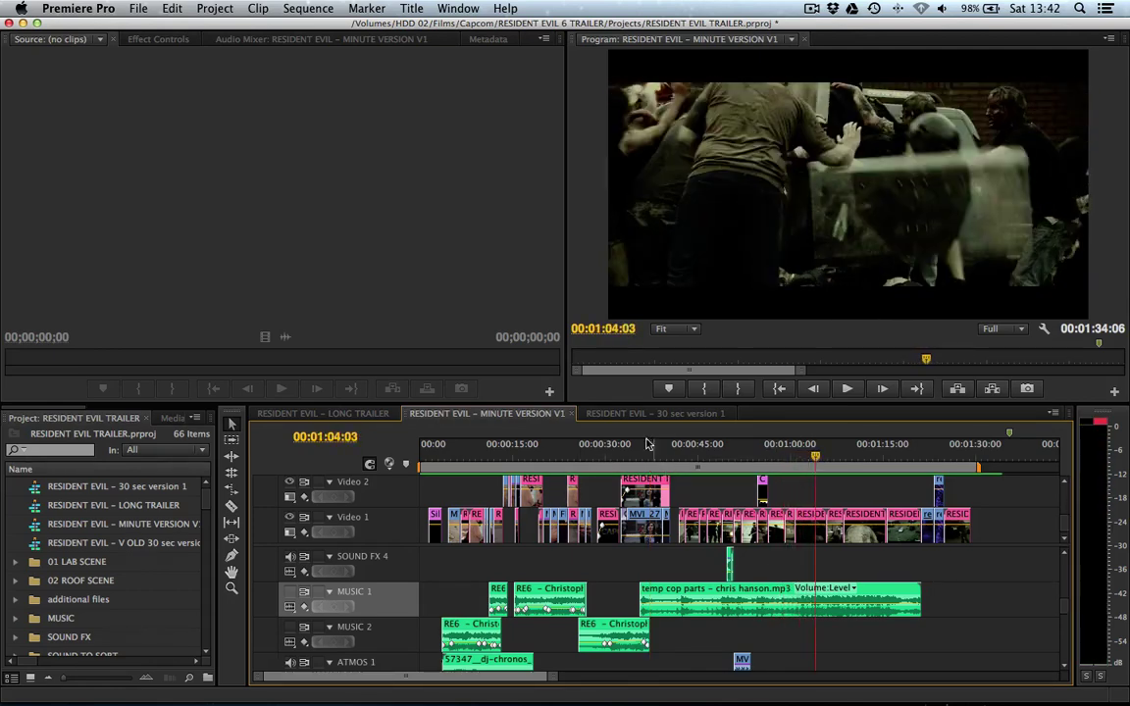
click(591, 415)
drag(739, 451, 774, 448)
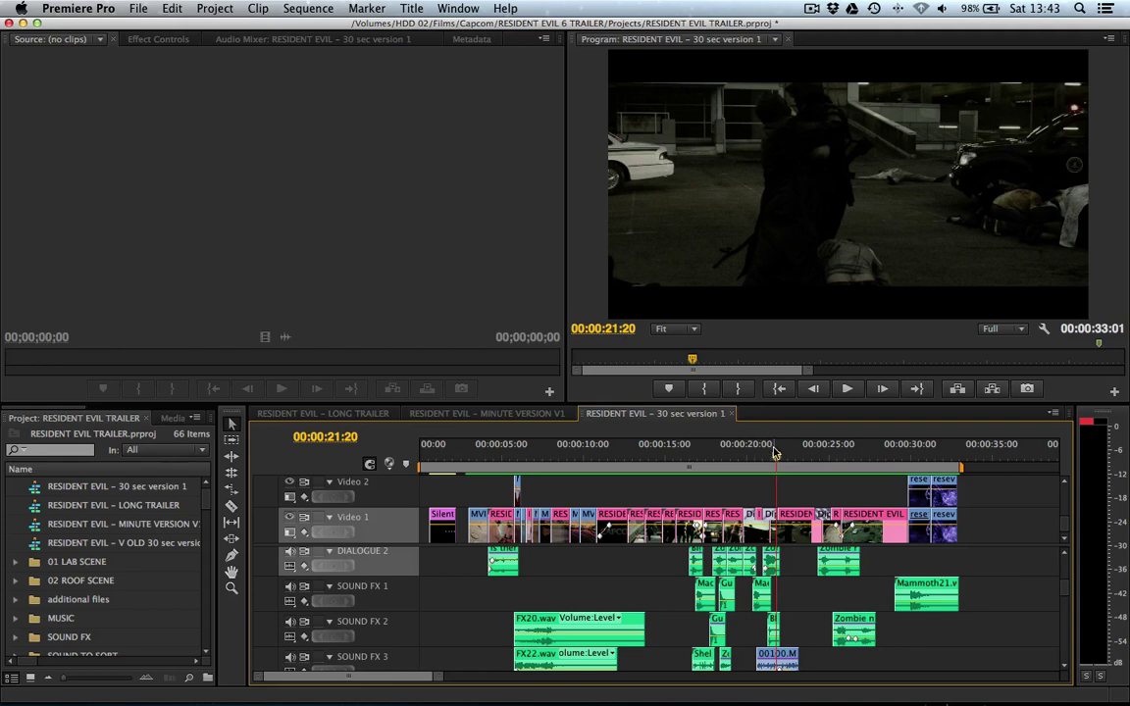
drag(774, 452, 928, 454)
click(881, 447)
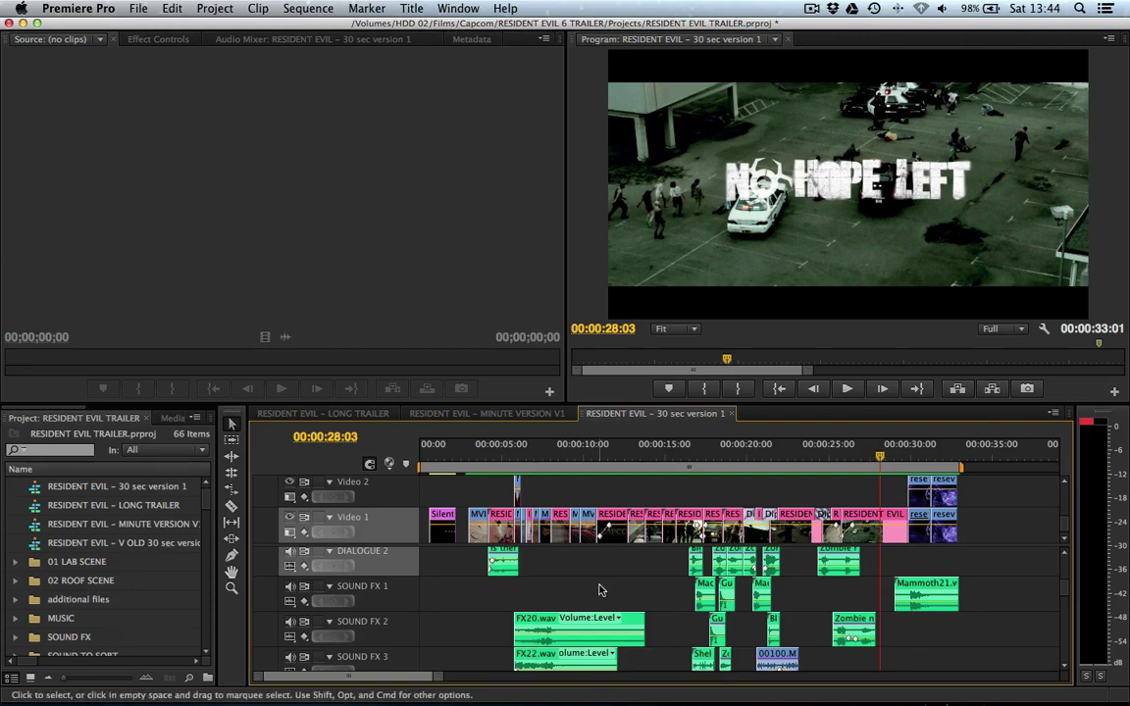
scroll(598, 587, up, 5)
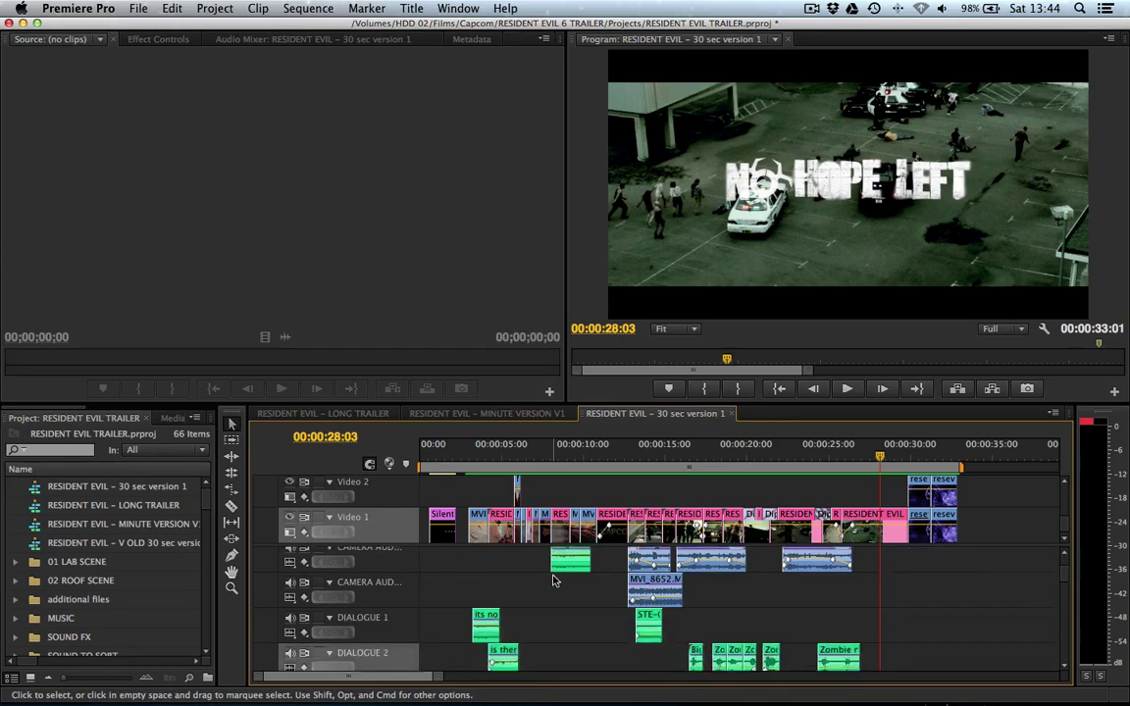
scroll(552, 581, down, 5)
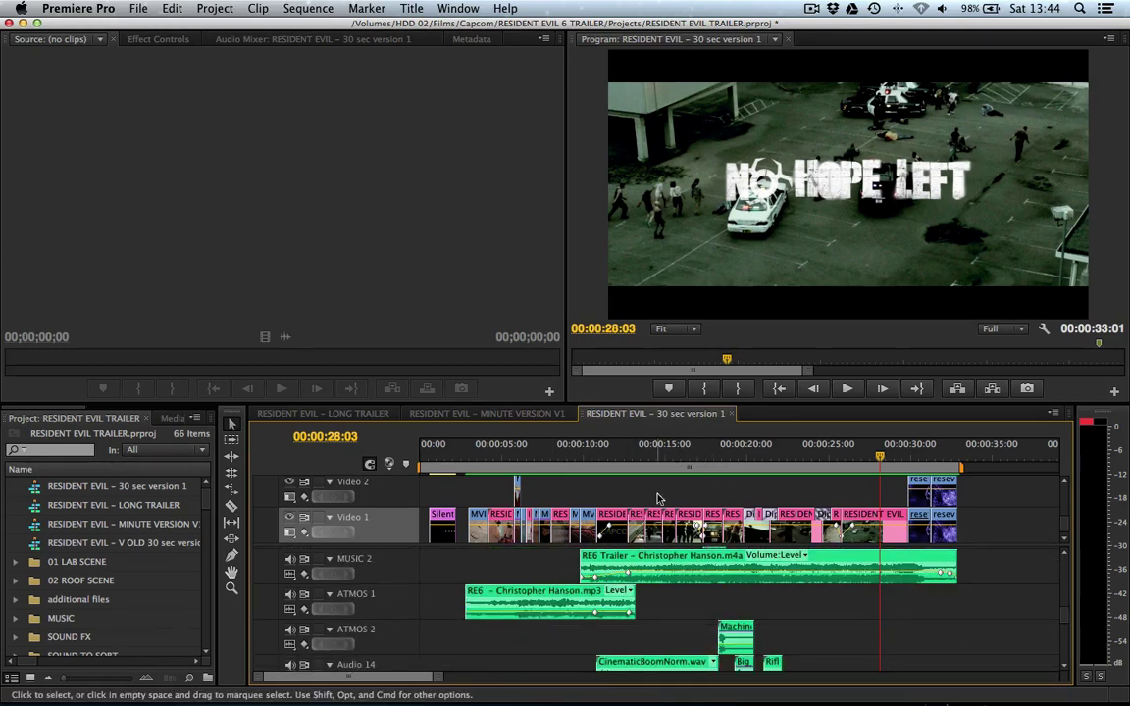
scroll(687, 584, up, 5)
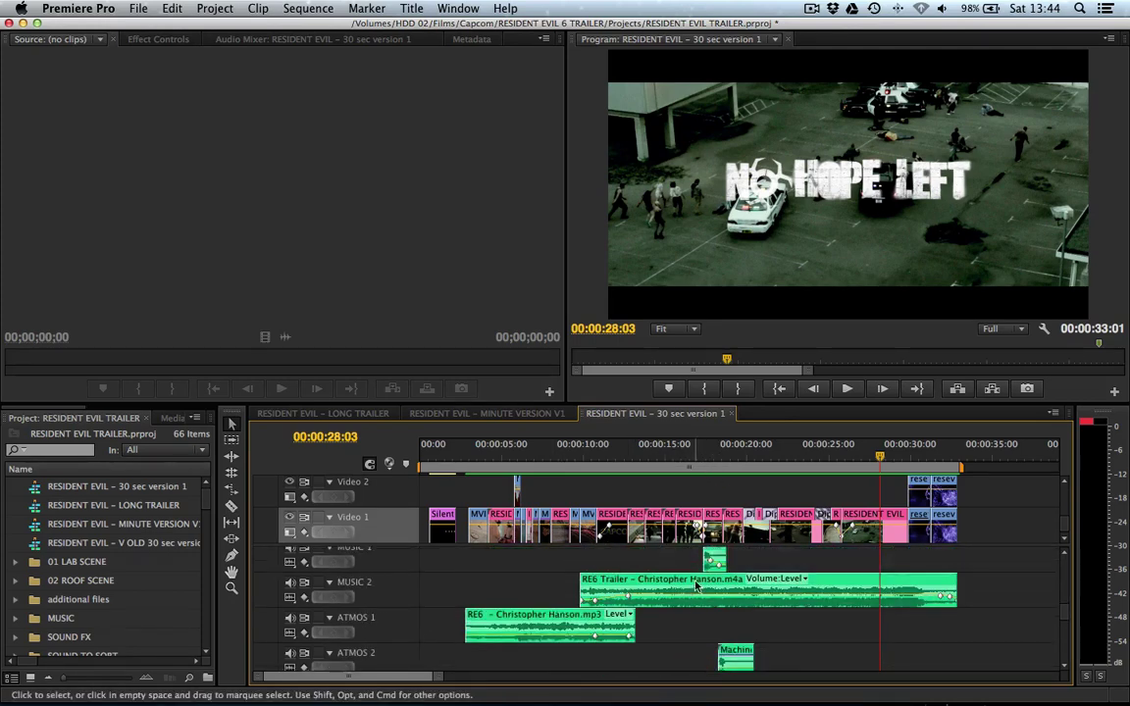
click(721, 459)
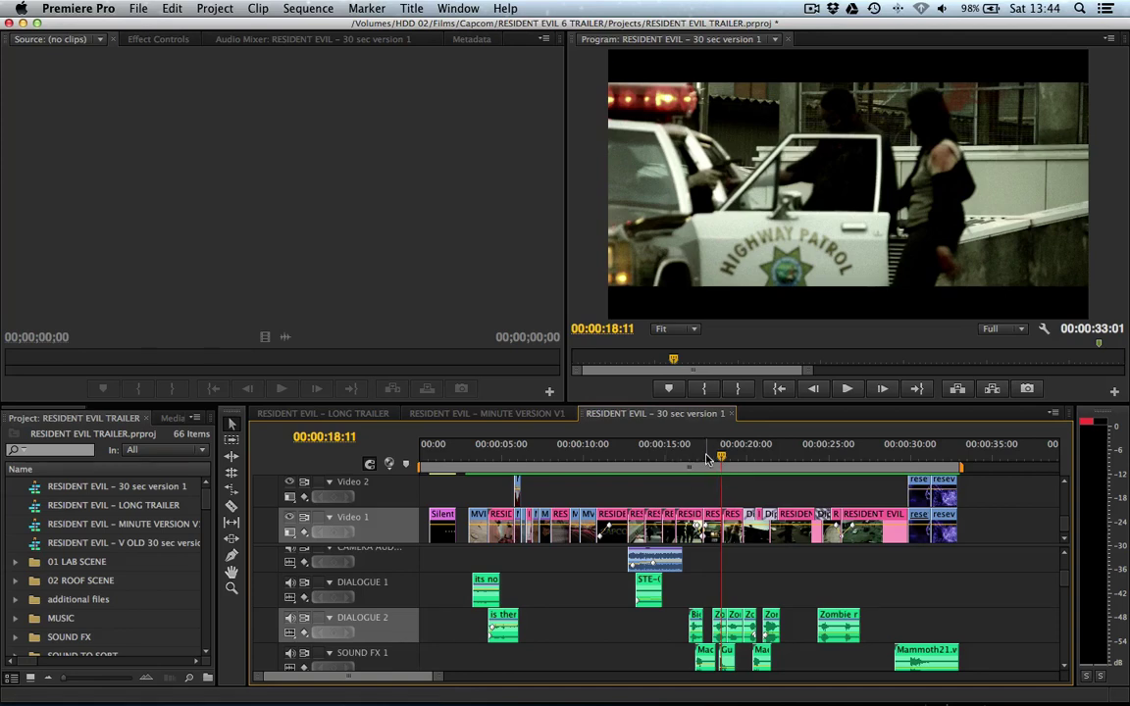
drag(706, 459, 721, 483)
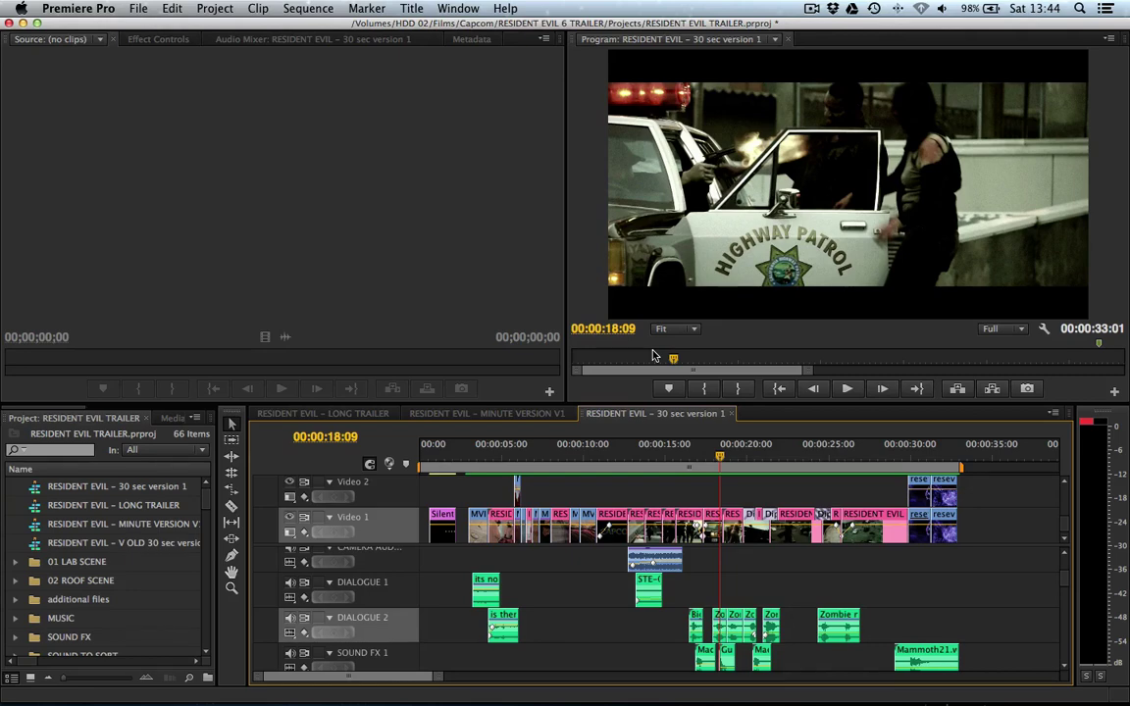
click(708, 456)
drag(708, 455, 719, 456)
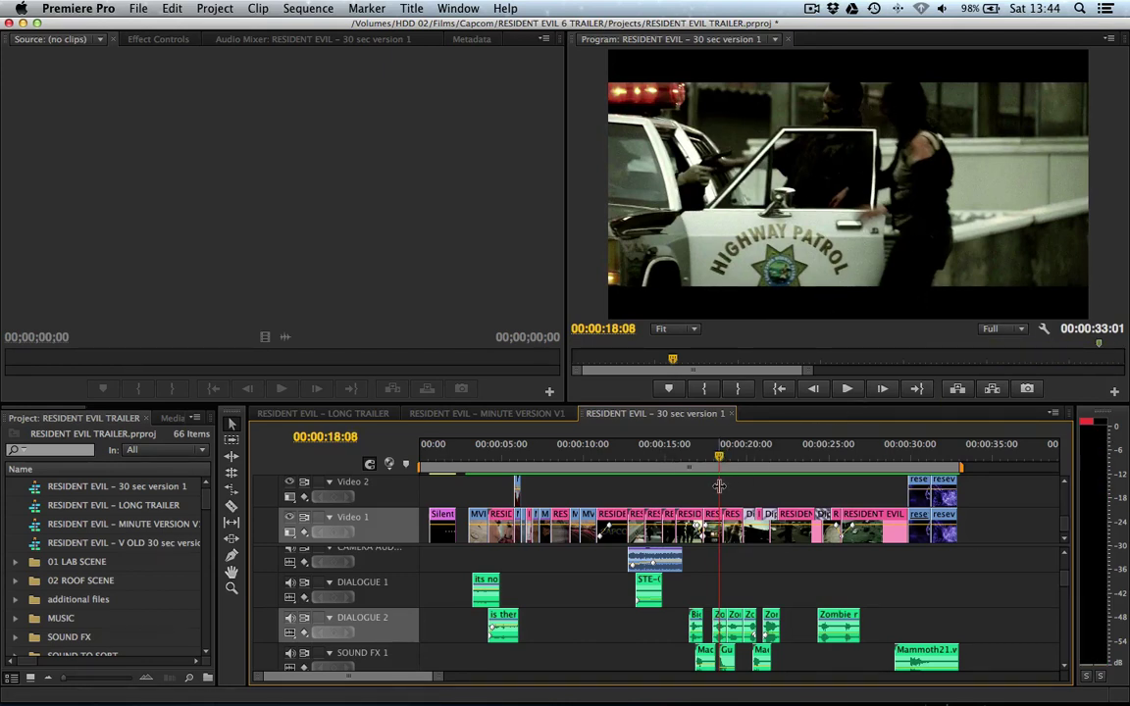
drag(719, 455, 664, 452)
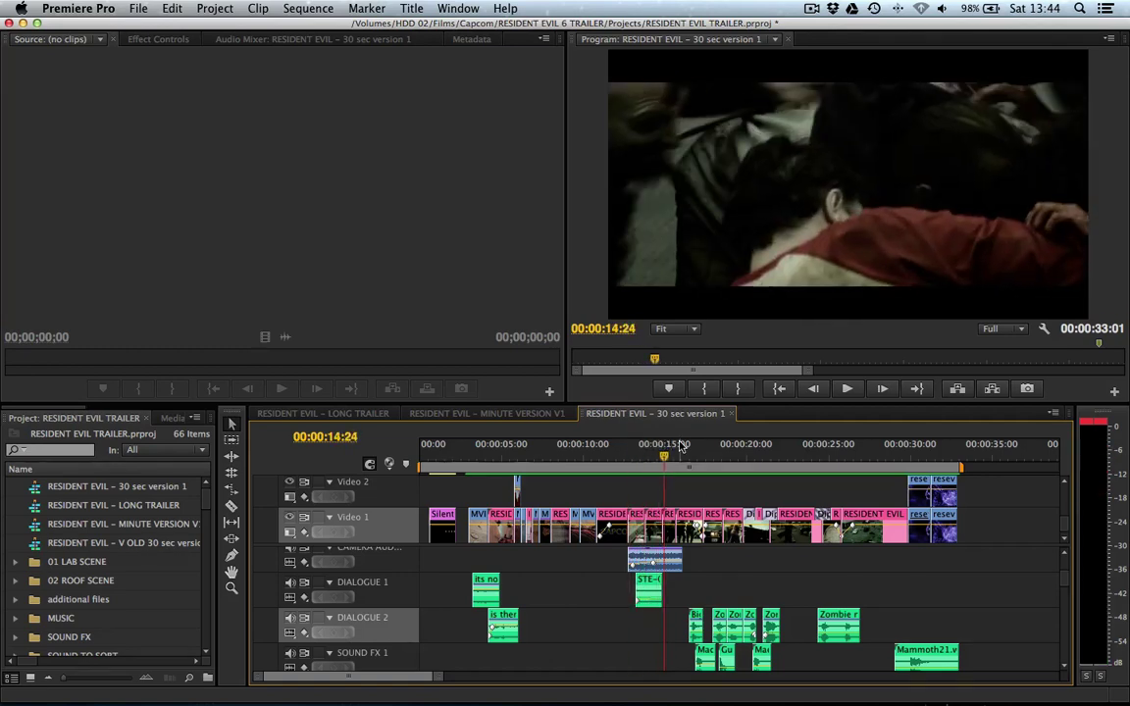